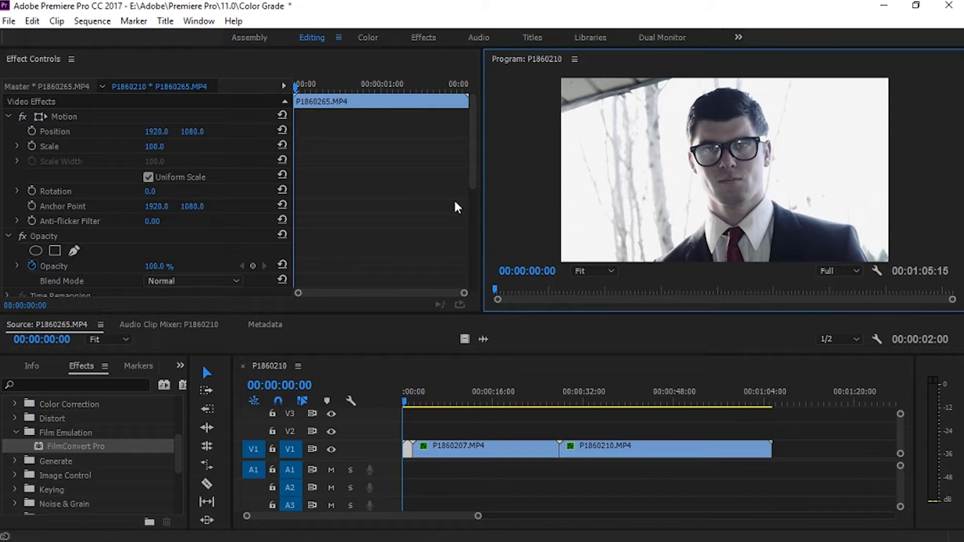
# Set the source camera in the FilmConvert Pro effect's camera settings to make Panasonic, model GH4
pyautogui.moveTo(474, 159); pyautogui.dragTo(468, 273)
pyautogui.click(17, 183)
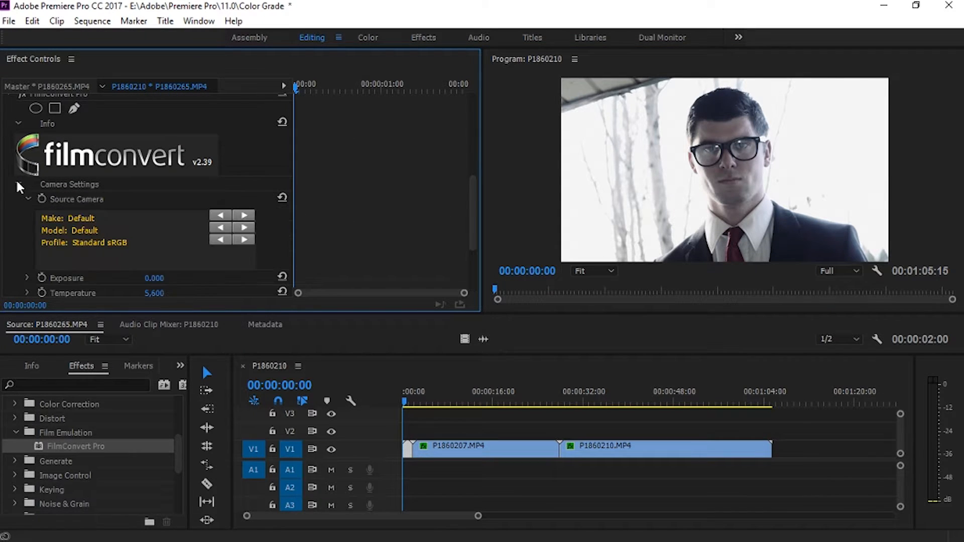
pyautogui.click(244, 215)
pyautogui.click(244, 215)
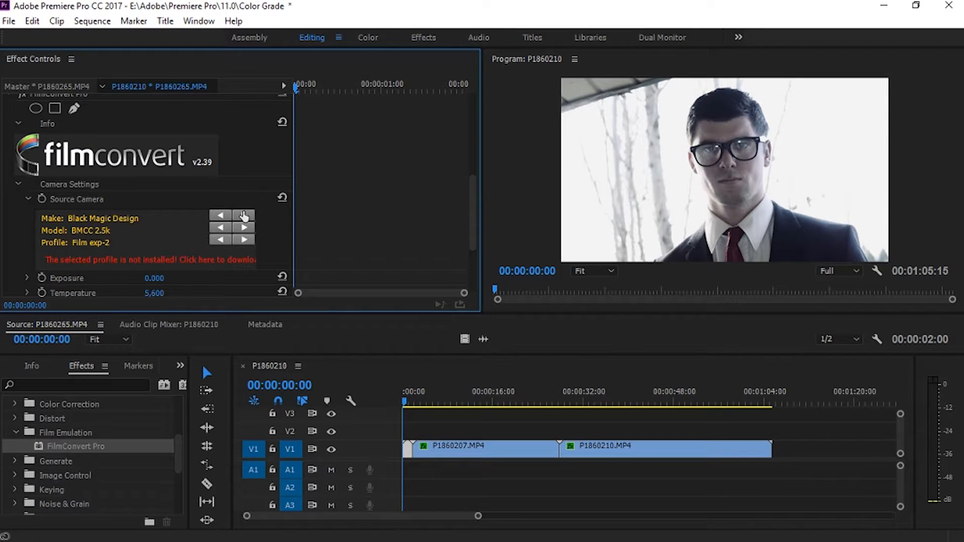
pyautogui.click(244, 216)
pyautogui.click(244, 216)
pyautogui.click(244, 215)
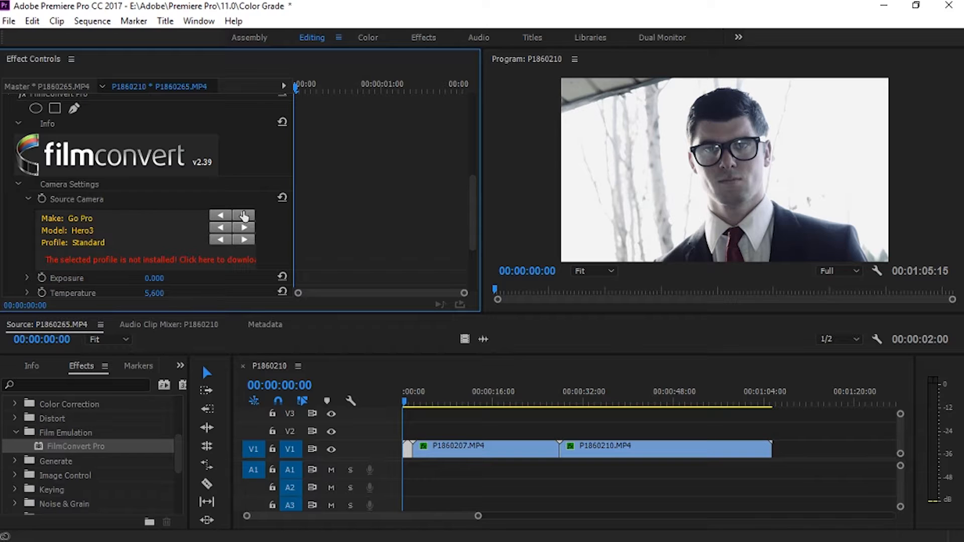
pyautogui.click(244, 216)
pyautogui.click(243, 216)
pyautogui.click(244, 215)
pyautogui.click(244, 228)
pyautogui.click(244, 228)
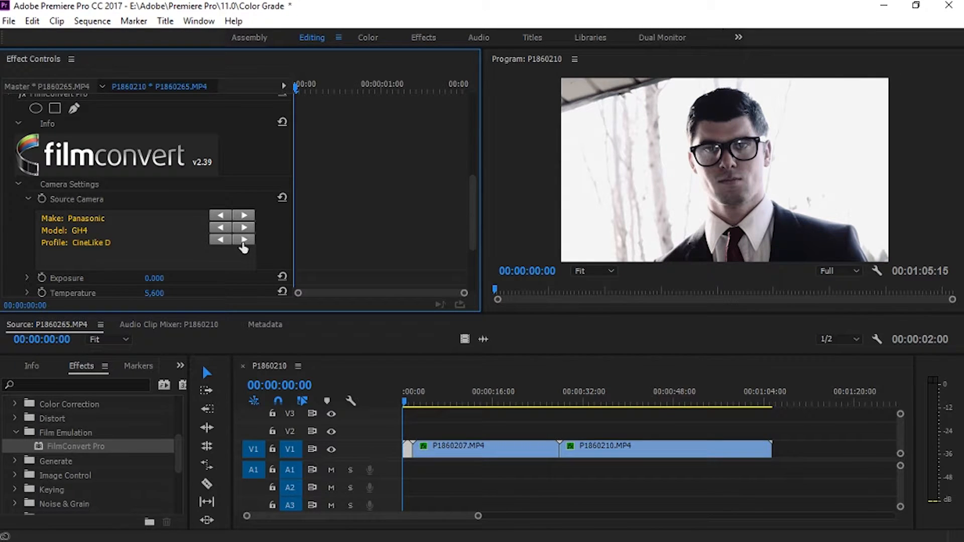
# Compare the GH4's picture profiles and set the source camera profile to CineLike V
pyautogui.click(243, 240)
pyautogui.click(244, 240)
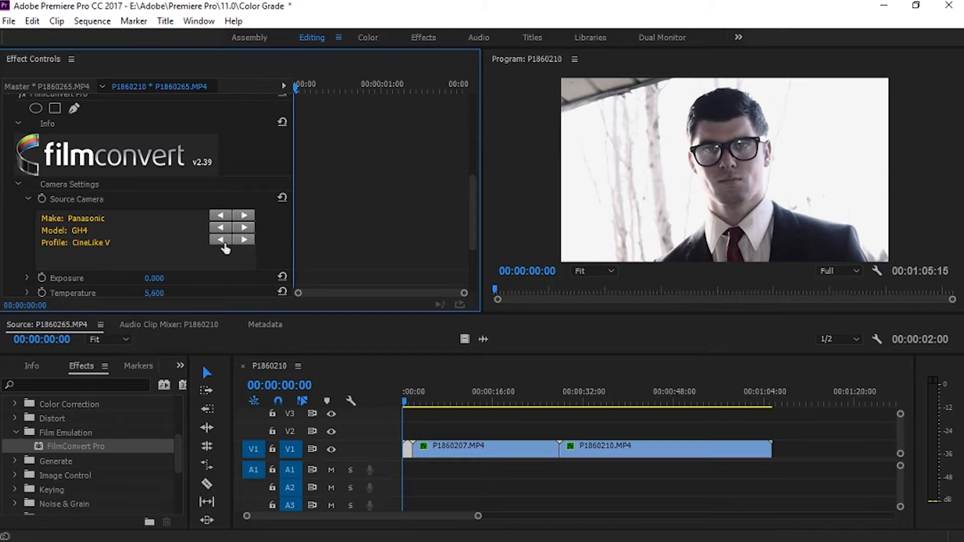
pyautogui.click(221, 241)
pyautogui.click(222, 241)
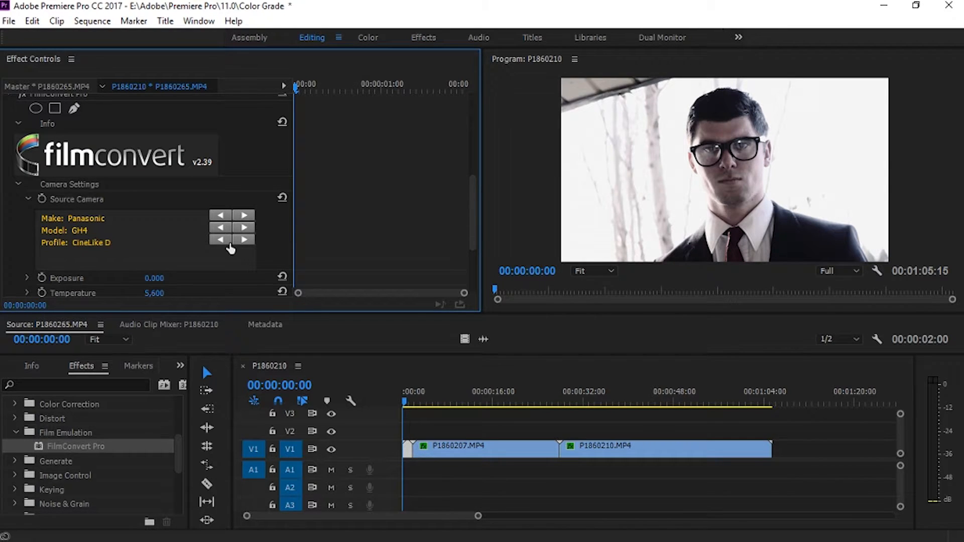
pyautogui.click(234, 241)
pyautogui.click(234, 241)
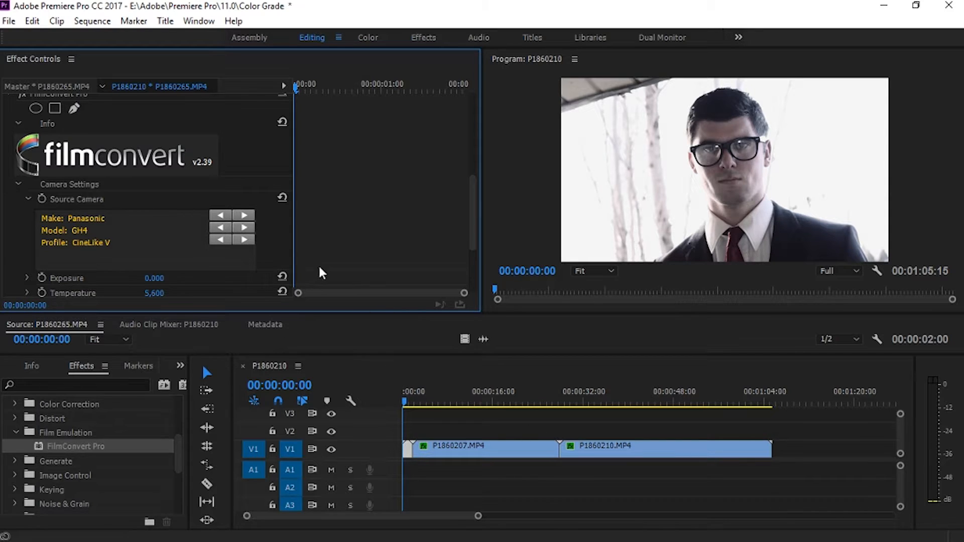
# Try cooler and warmer colour temperatures in the camera settings, and set Temperature to about 8,324
pyautogui.moveTo(476, 209); pyautogui.dragTo(480, 251)
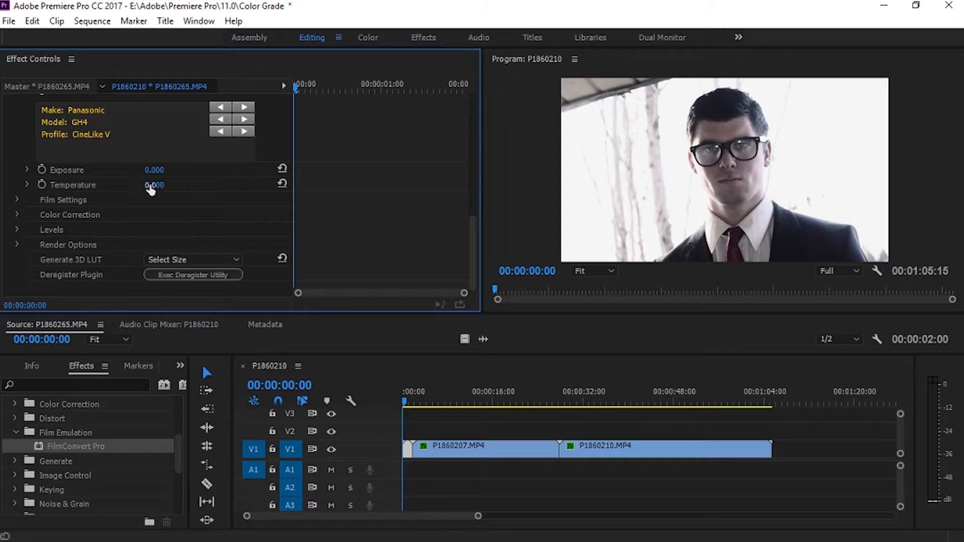
pyautogui.moveTo(151, 185); pyautogui.dragTo(421, 214)
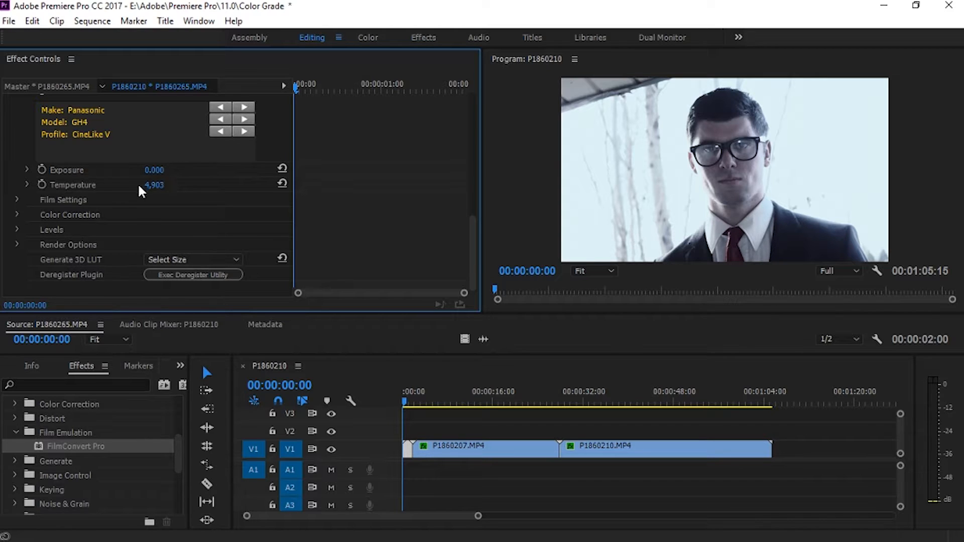
pyautogui.moveTo(154, 189); pyautogui.dragTo(61, 211)
pyautogui.moveTo(173, 184); pyautogui.dragTo(221, 163)
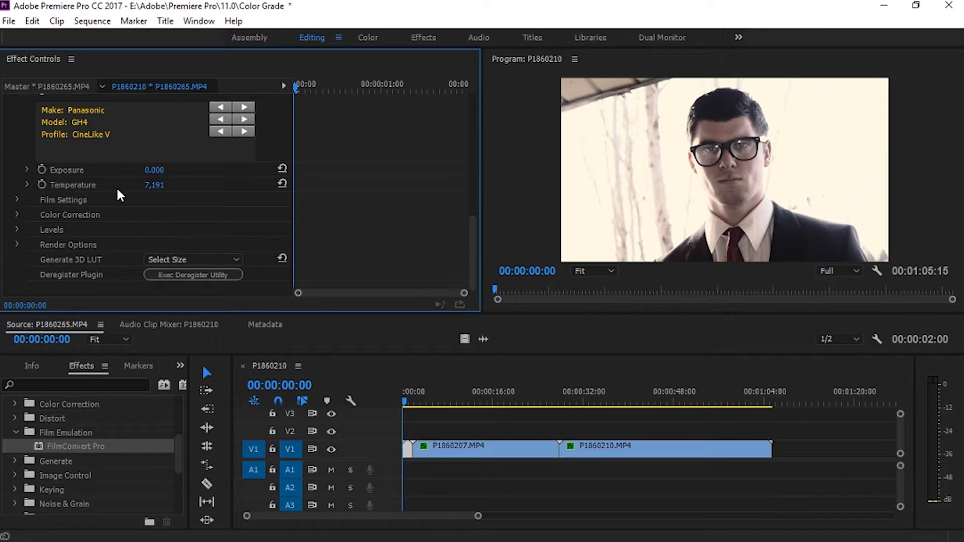
pyautogui.moveTo(153, 186); pyautogui.dragTo(314, 224)
pyautogui.moveTo(158, 194); pyautogui.dragTo(15, 217)
pyautogui.moveTo(154, 185); pyautogui.dragTo(958, 158)
# Compare the film stocks in FilmConvert's Film Settings on the clip and convert it to FJ Ast 100
pyautogui.click(17, 199)
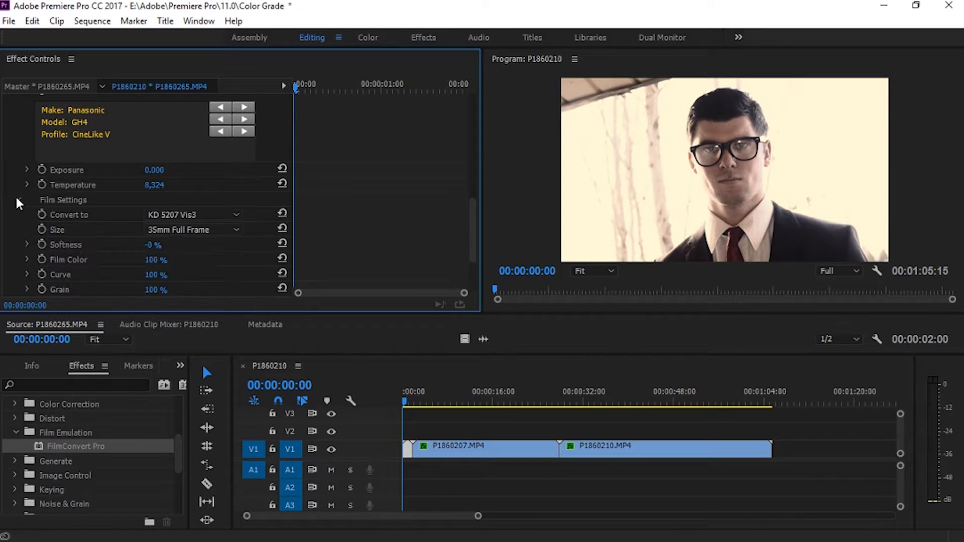
pyautogui.scroll(-1, 62, 197)
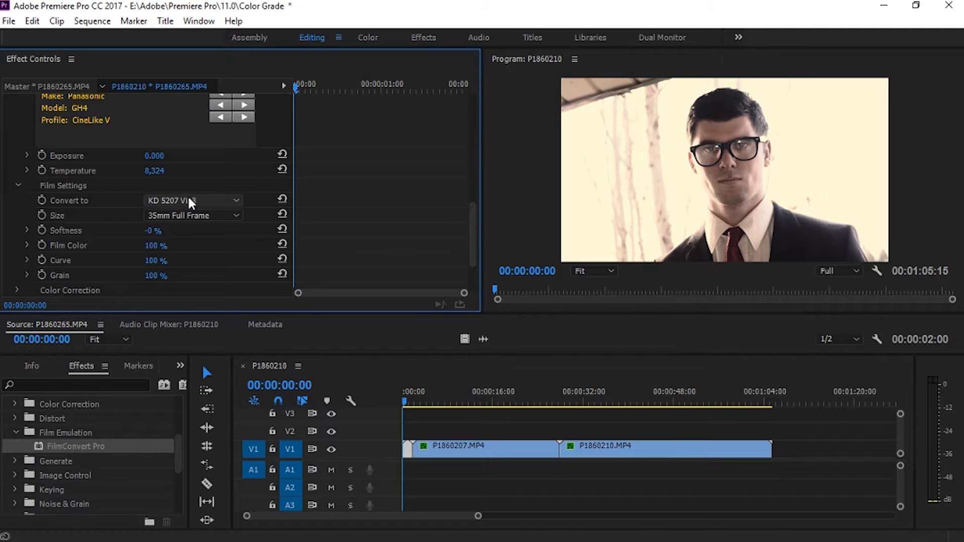
pyautogui.scroll(-2, 189, 197)
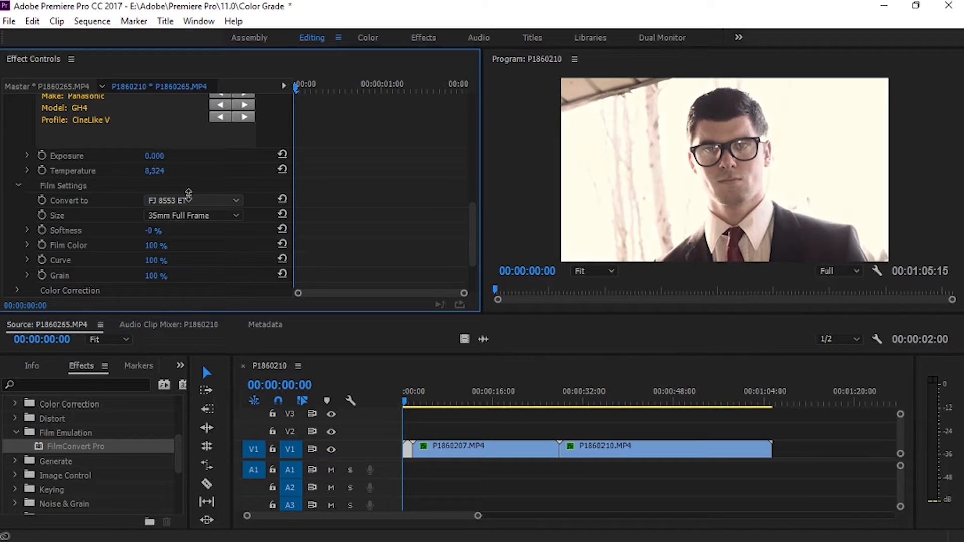
pyautogui.scroll(-1, 189, 198)
pyautogui.scroll(-3, 189, 197)
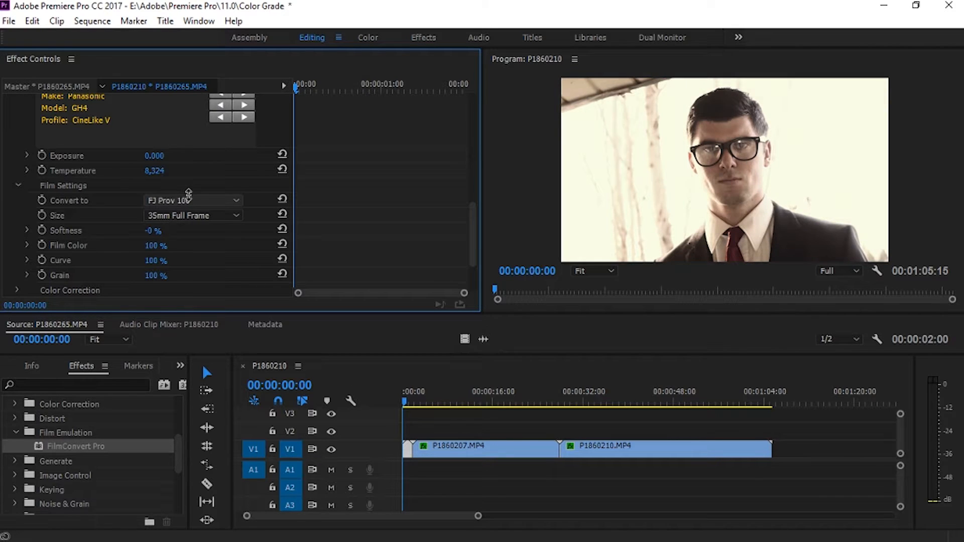
pyautogui.scroll(-4, 188, 197)
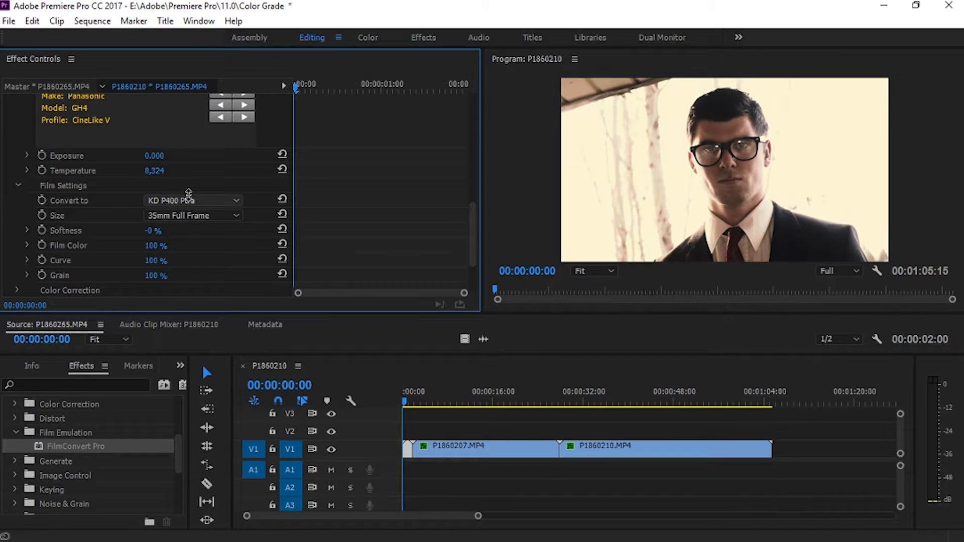
pyautogui.scroll(-1, 188, 198)
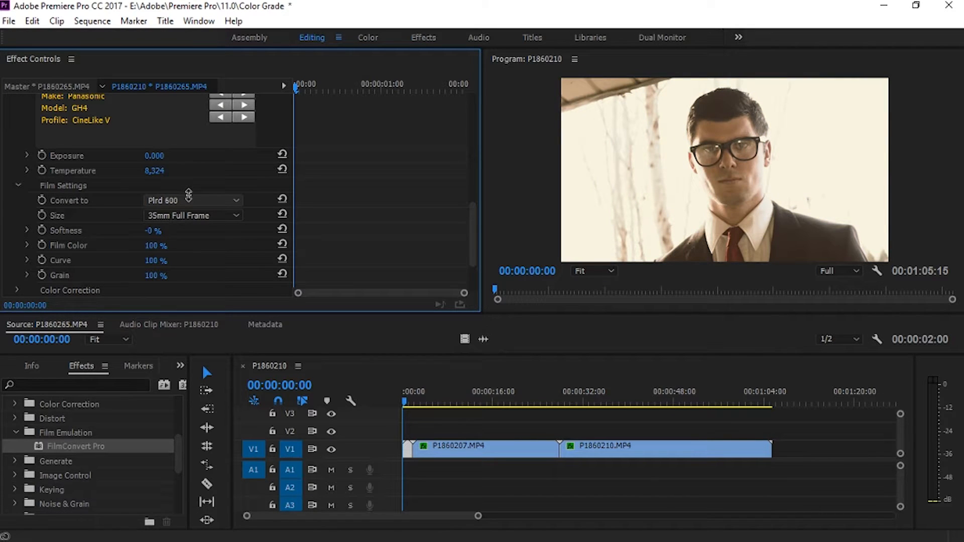
pyautogui.scroll(-1, 188, 197)
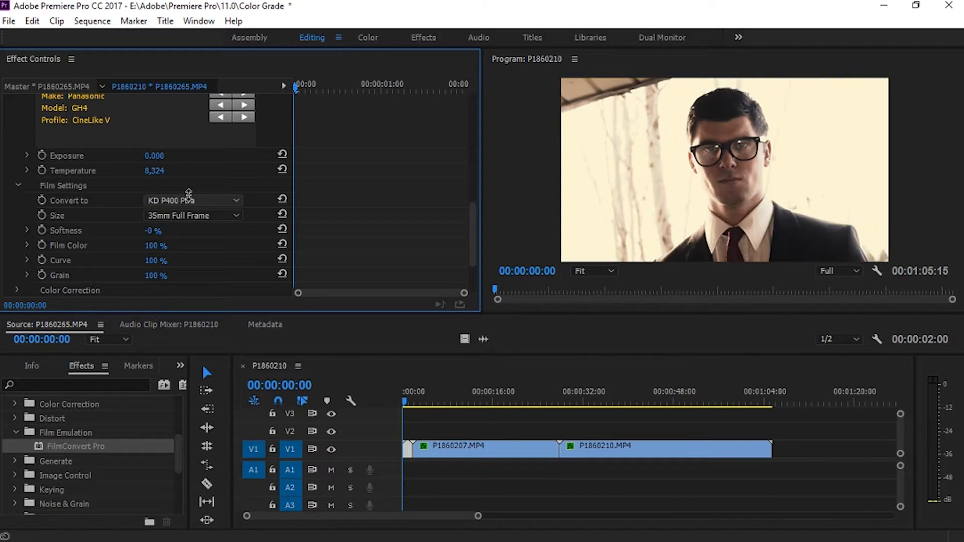
pyautogui.scroll(2, 188, 198)
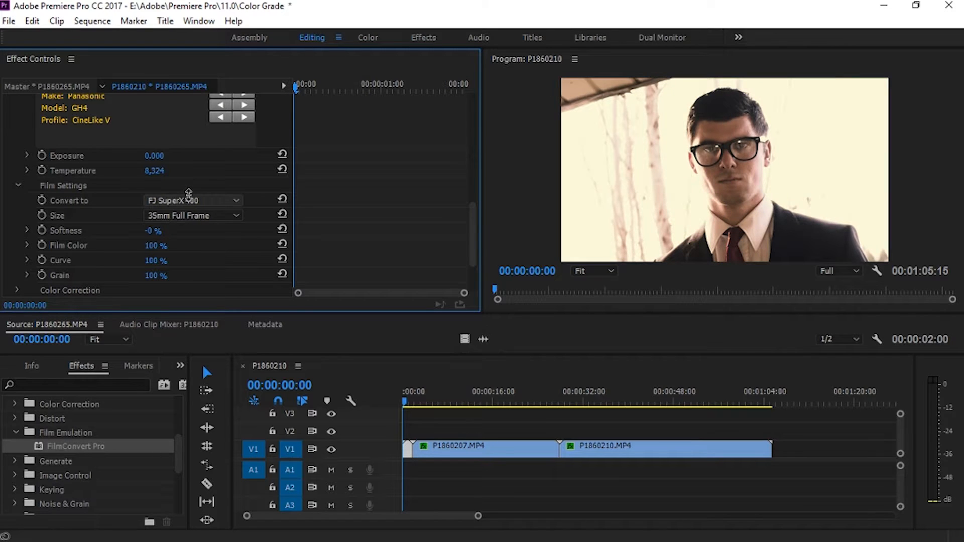
pyautogui.scroll(-2, 189, 197)
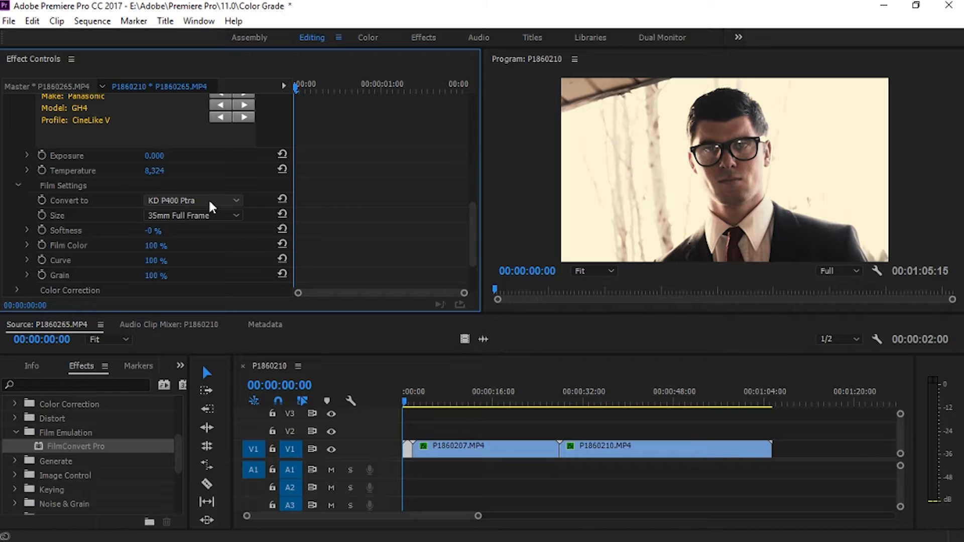
pyautogui.scroll(2, 209, 203)
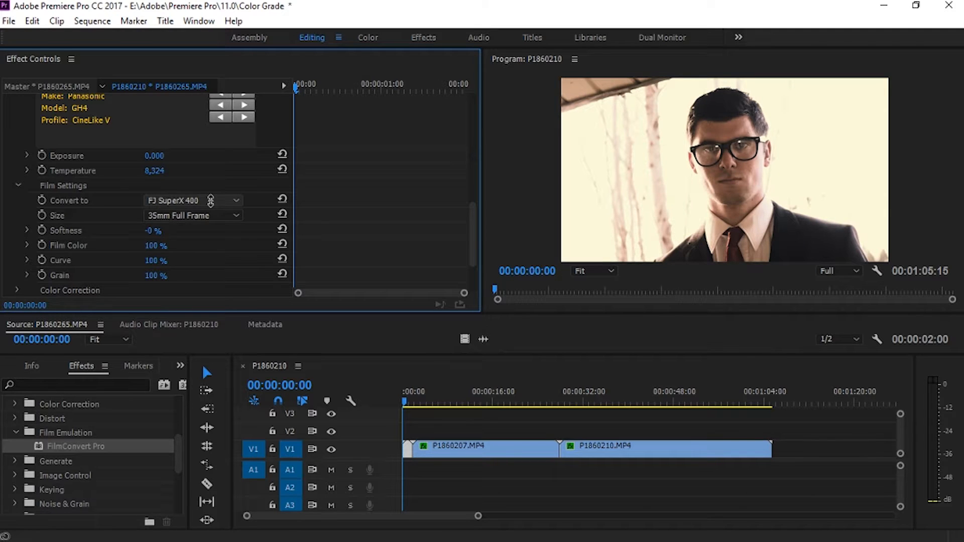
pyautogui.scroll(1, 210, 201)
pyautogui.scroll(-3, 210, 201)
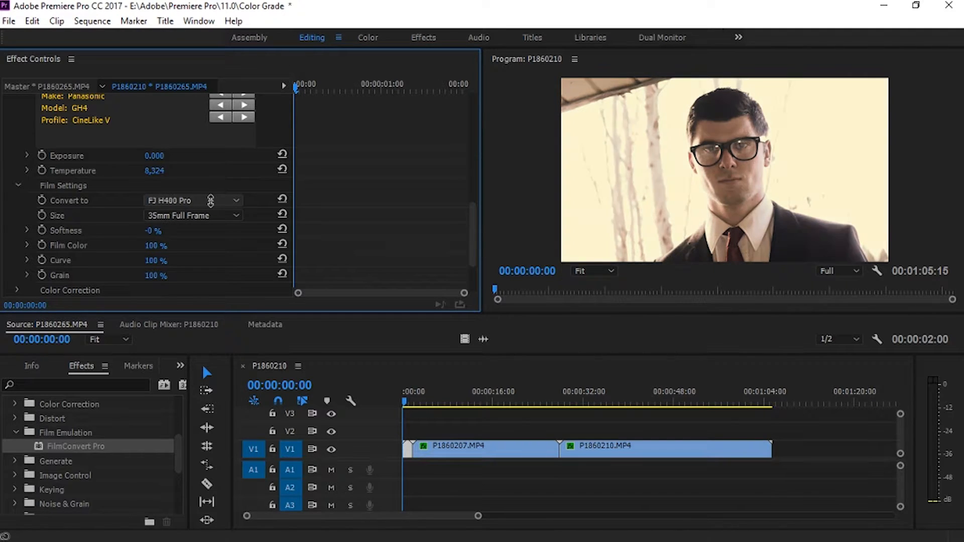
pyautogui.scroll(1, 211, 201)
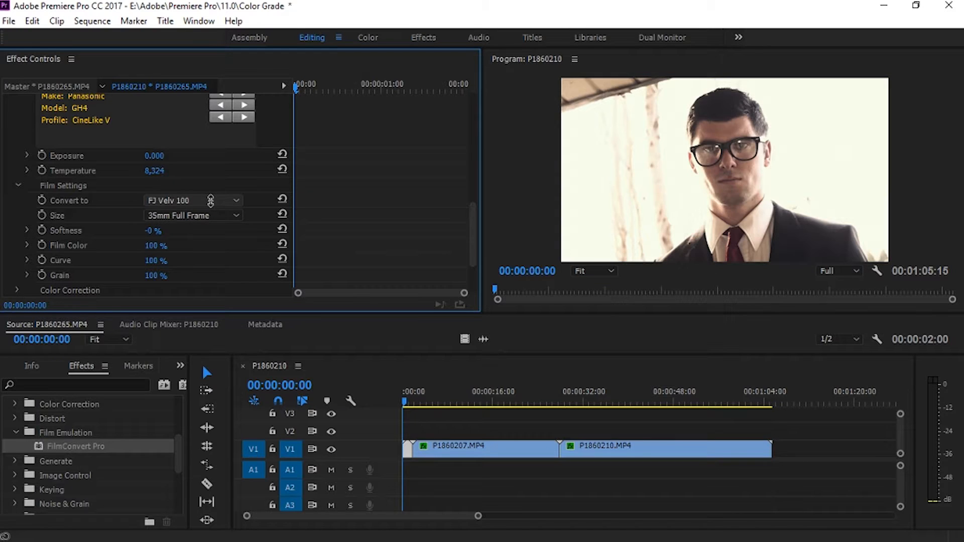
pyautogui.scroll(1, 210, 201)
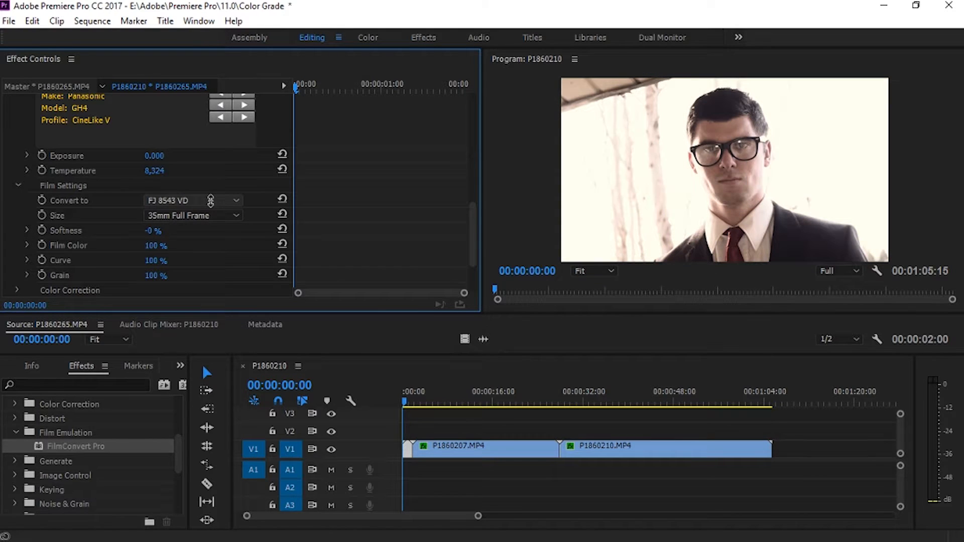
pyautogui.scroll(1, 210, 201)
pyautogui.scroll(-1, 210, 201)
pyautogui.scroll(1, 211, 201)
pyautogui.scroll(-1, 210, 201)
pyautogui.scroll(-1, 210, 201)
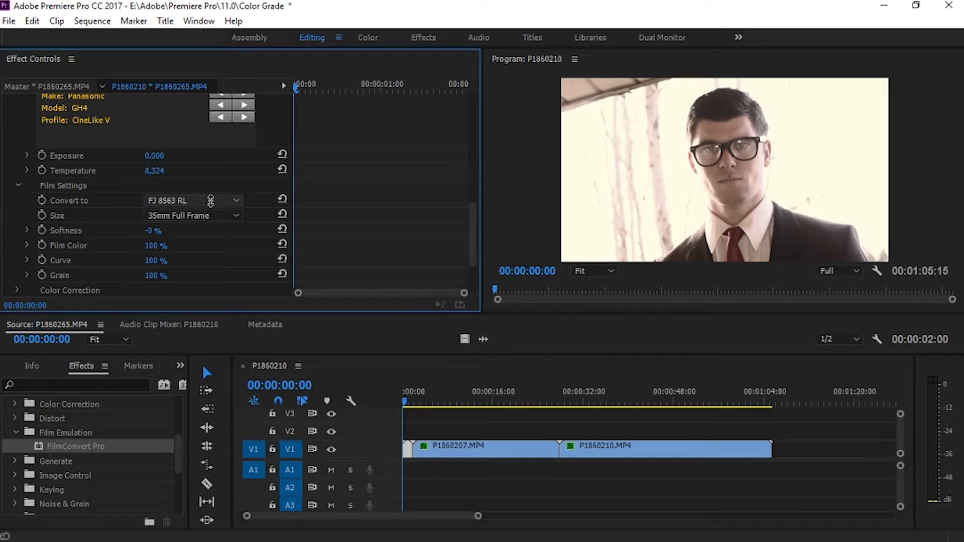
pyautogui.scroll(-1, 210, 201)
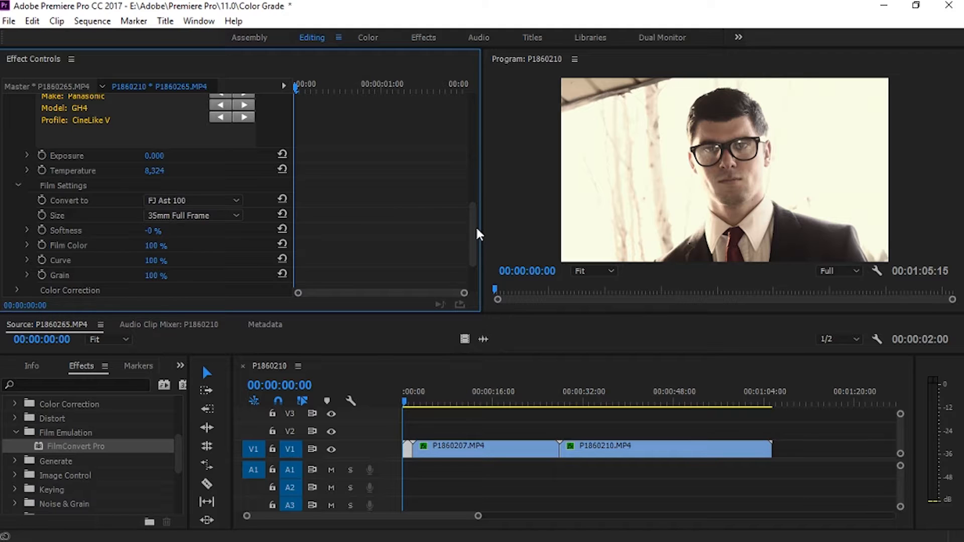
# Reduce the film Grain to 20 % and save the project
pyautogui.moveTo(474, 227); pyautogui.dragTo(472, 248)
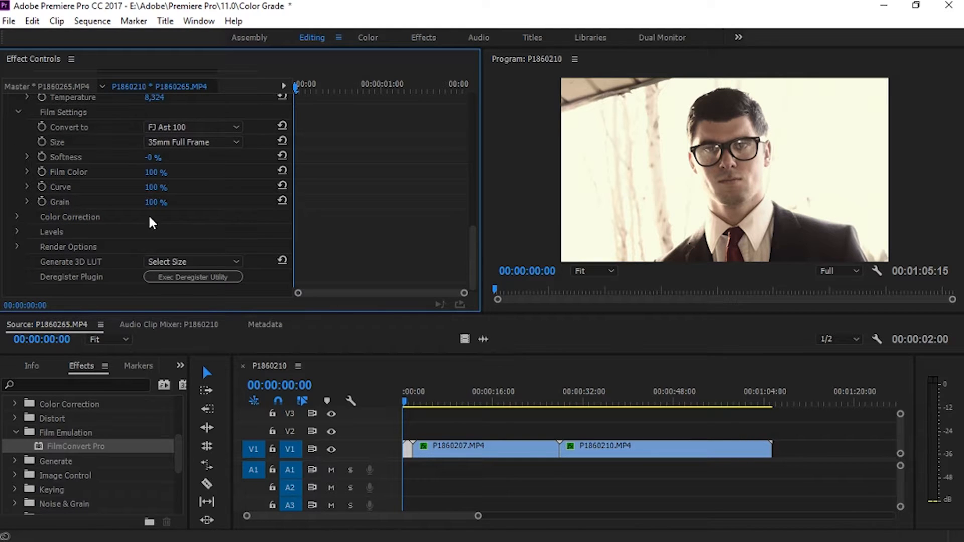
pyautogui.moveTo(156, 209); pyautogui.dragTo(122, 250)
pyautogui.hotkey('ctrl', 's')
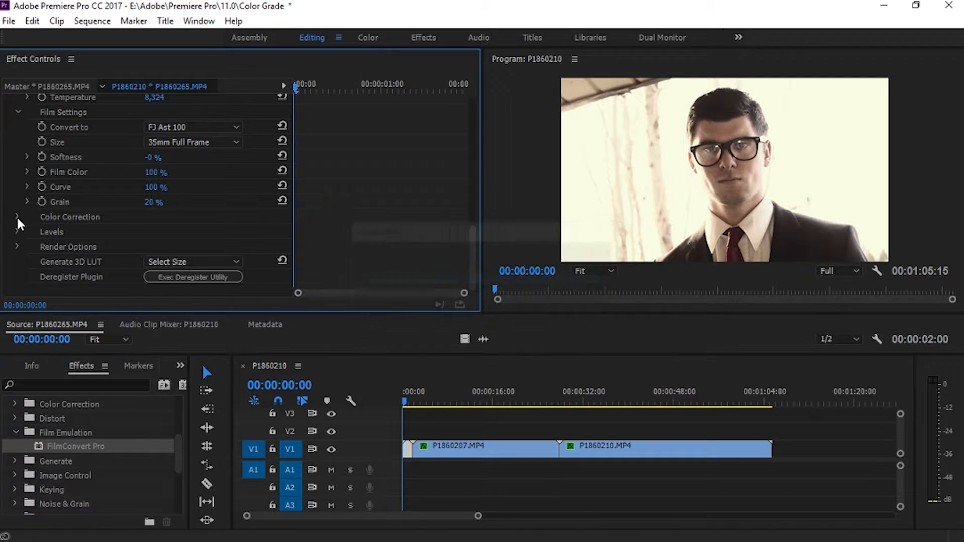
# Adjust FilmConvert's Levels graph by raising the black point moderately and shifting the midtones slightly darker-side, leaving the white point at its original maximum
pyautogui.click(17, 232)
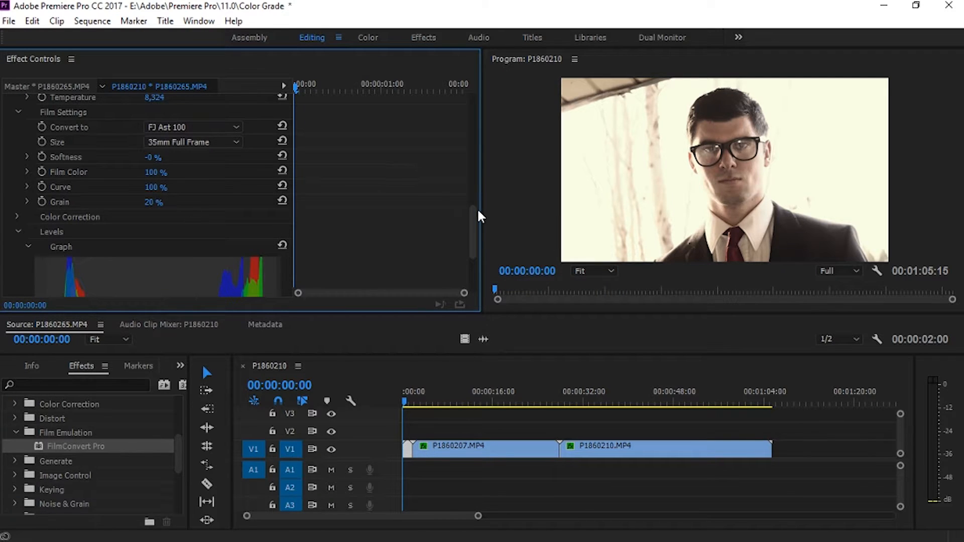
pyautogui.moveTo(472, 213); pyautogui.dragTo(472, 248)
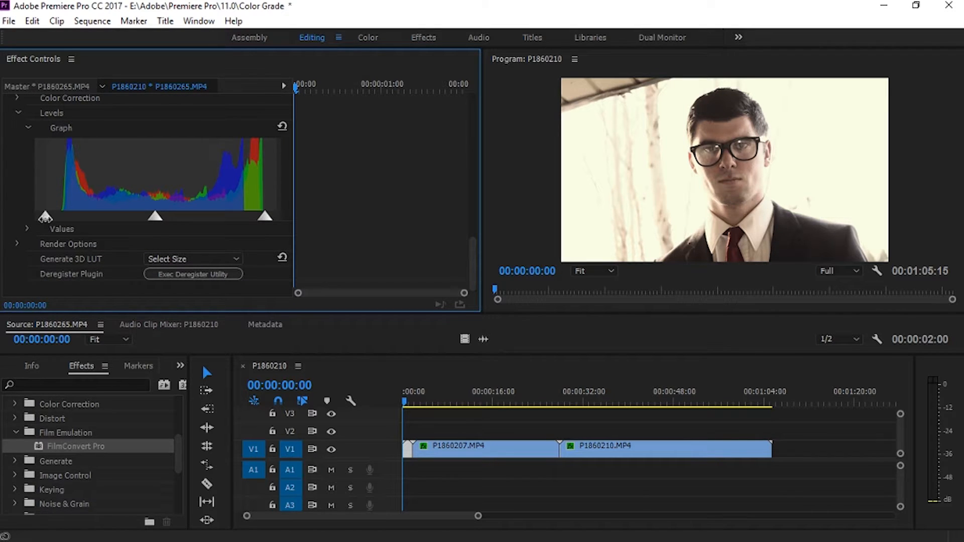
pyautogui.moveTo(45, 217); pyautogui.dragTo(92, 249)
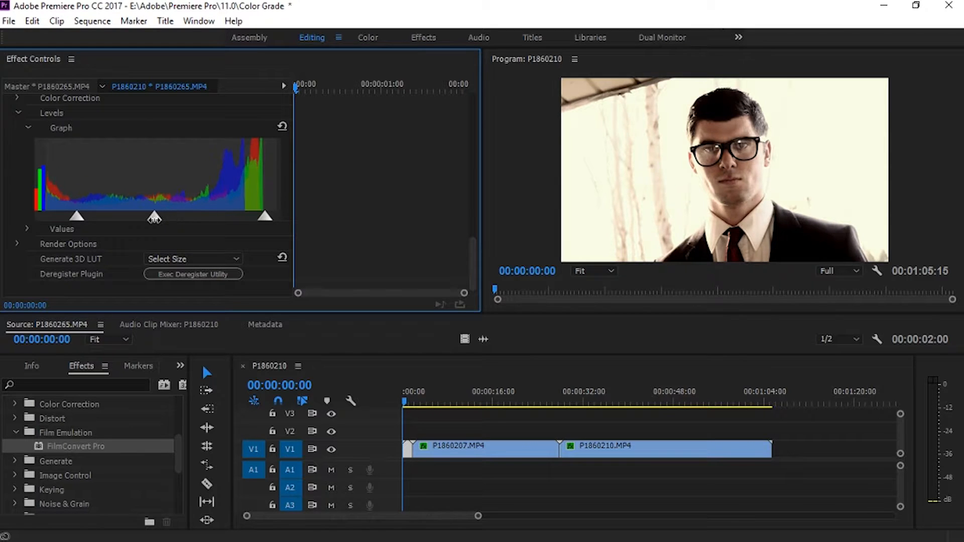
pyautogui.moveTo(171, 217); pyautogui.dragTo(151, 221)
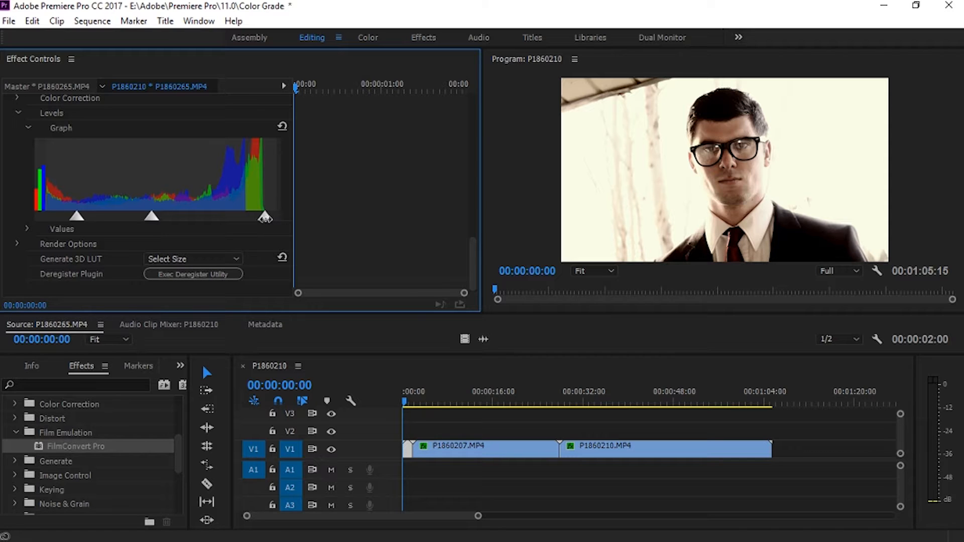
pyautogui.moveTo(269, 223); pyautogui.dragTo(233, 223)
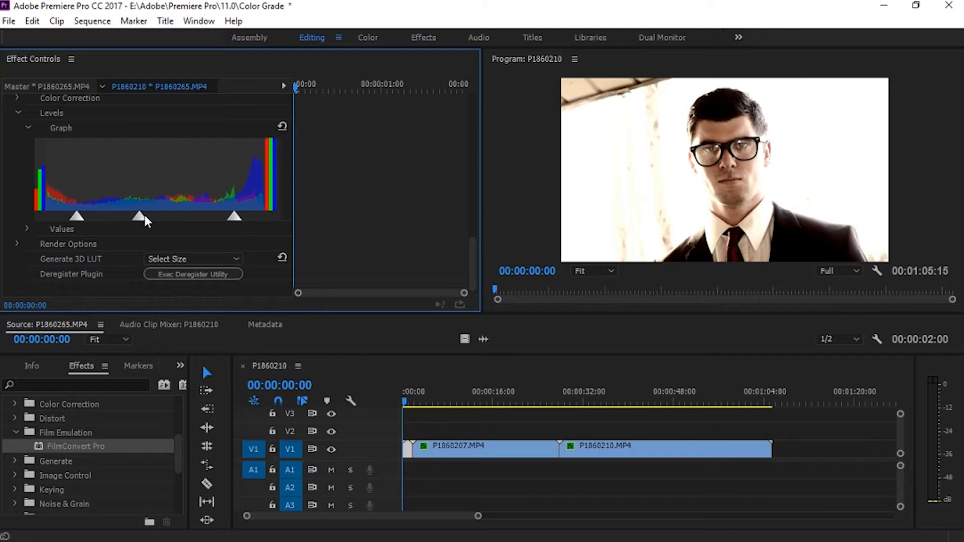
pyautogui.moveTo(144, 216); pyautogui.dragTo(67, 223)
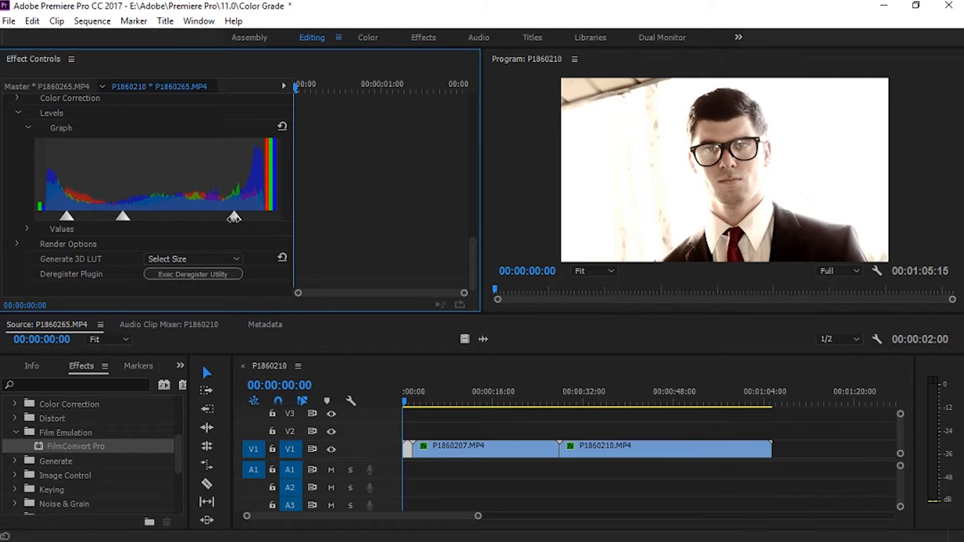
pyautogui.moveTo(234, 217); pyautogui.dragTo(265, 216)
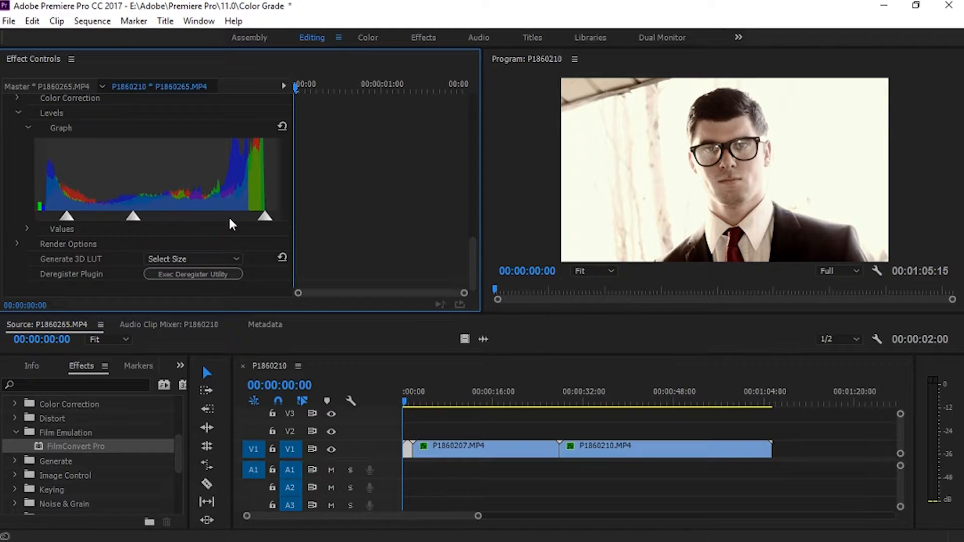
pyautogui.moveTo(134, 216)
pyautogui.mouseDown()
pyautogui.moveTo(167, 217)
pyautogui.moveTo(143, 222)
pyautogui.mouseUp()
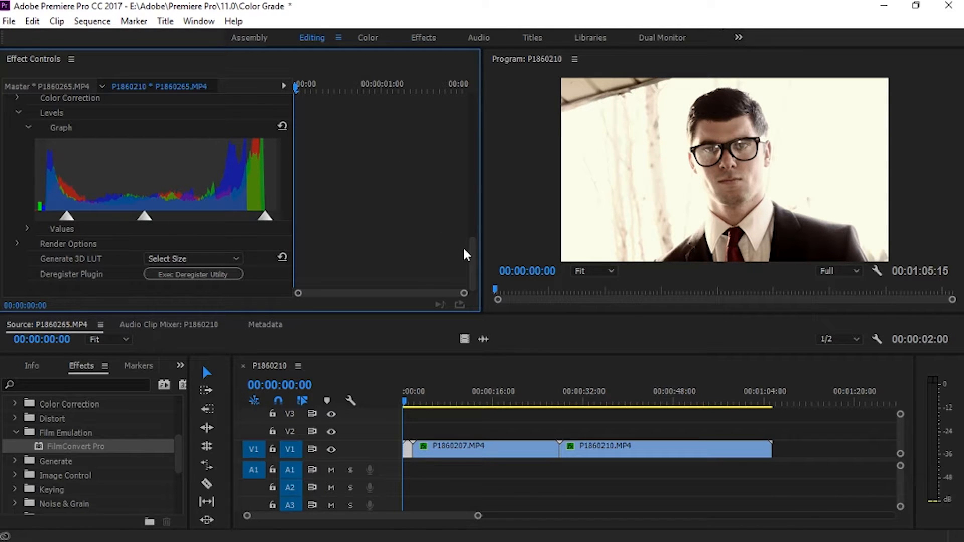
# Expand Color Correction and use the wheel brightness sliders to lift the shadows slightly, darken the midtones and raise the highlights a touch
pyautogui.scroll(5, 476, 259)
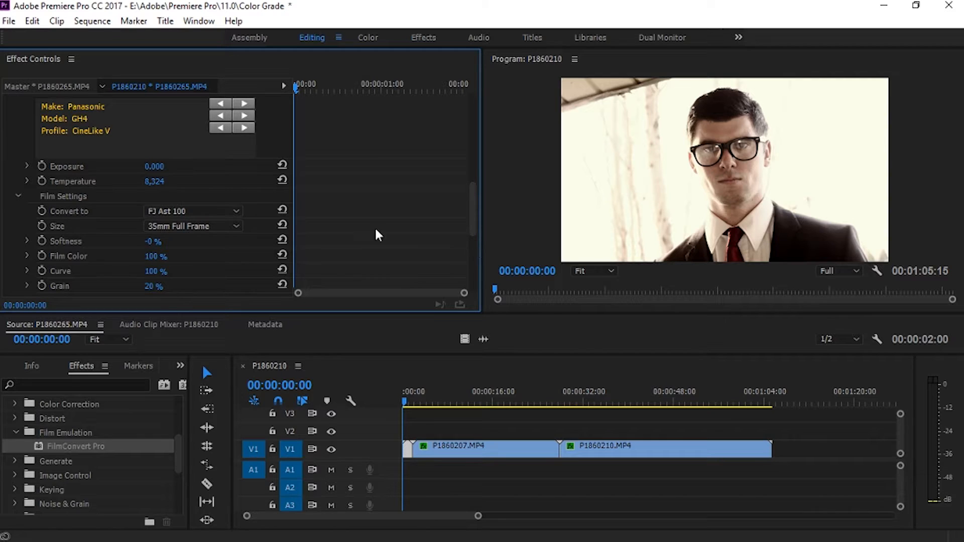
pyautogui.moveTo(471, 216); pyautogui.dragTo(472, 258)
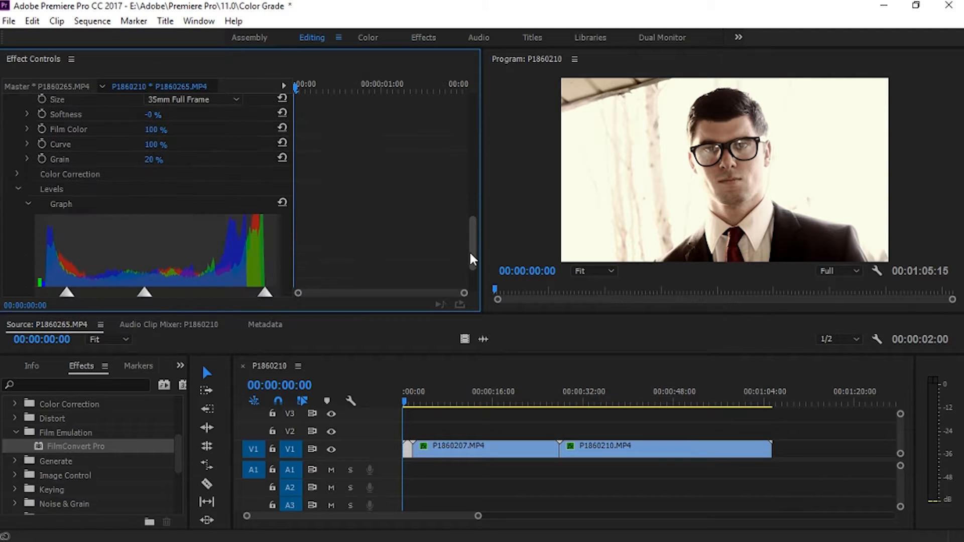
pyautogui.click(18, 173)
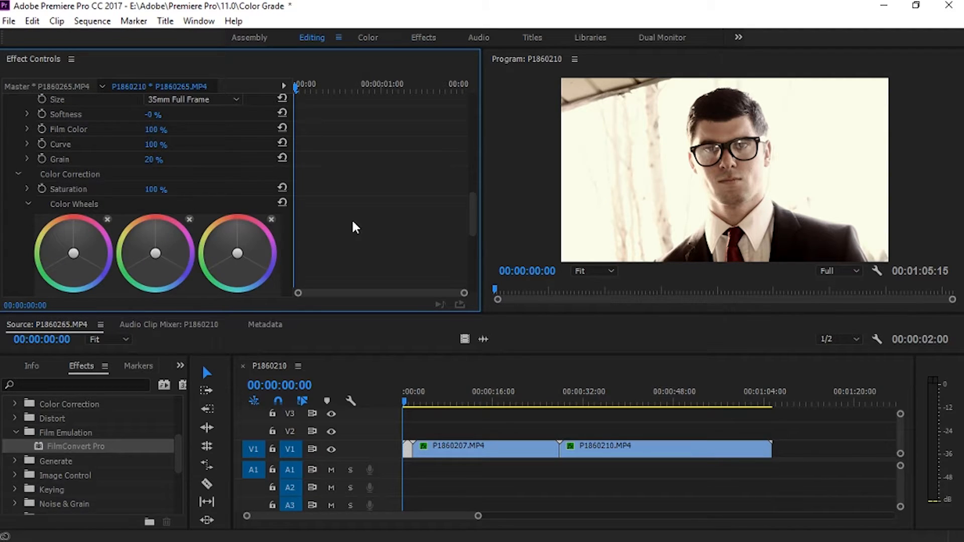
pyautogui.scroll(-5, 474, 211)
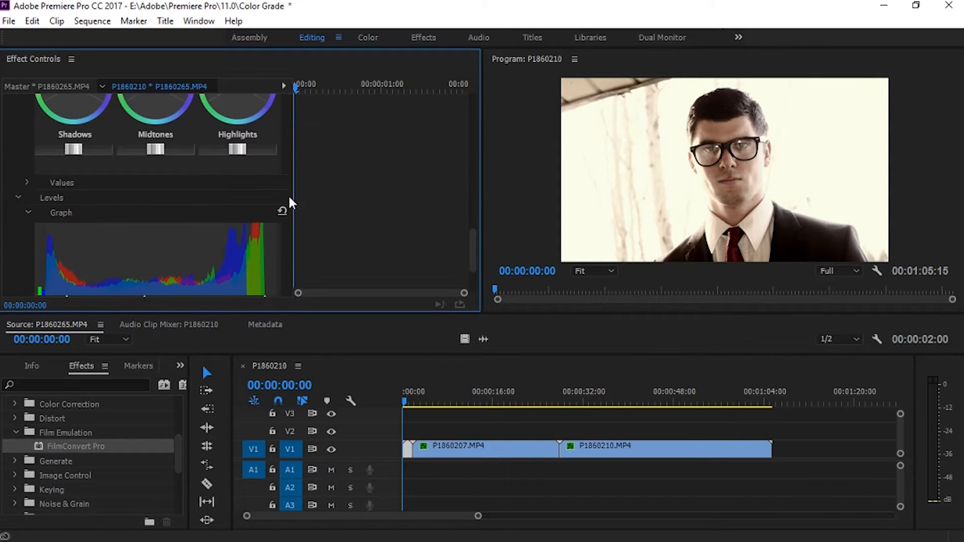
pyautogui.moveTo(80, 149); pyautogui.dragTo(76, 158)
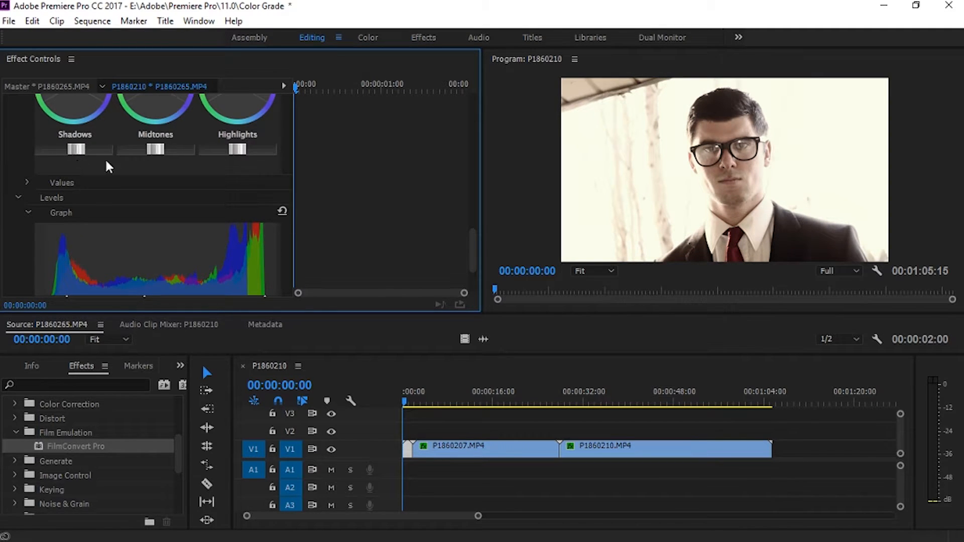
pyautogui.moveTo(152, 149); pyautogui.dragTo(156, 154)
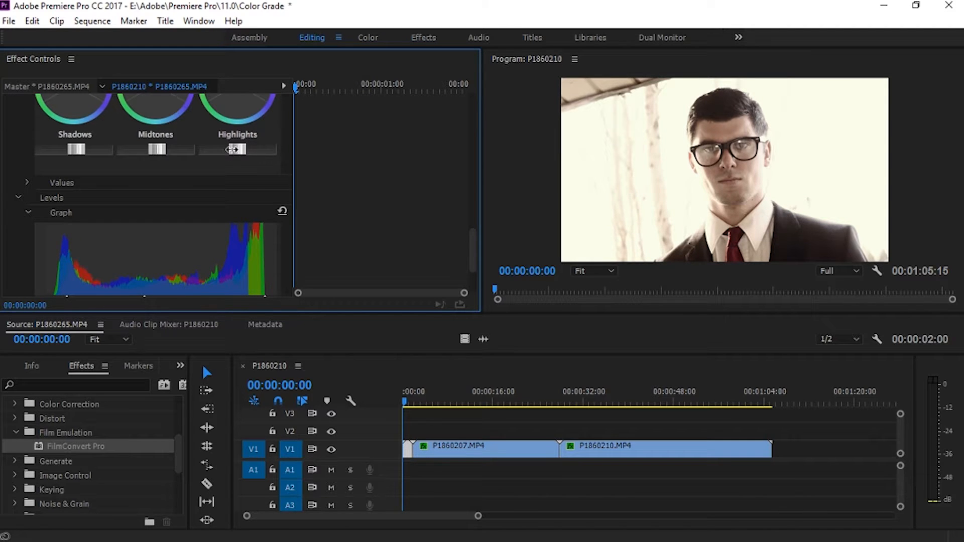
pyautogui.moveTo(233, 149); pyautogui.dragTo(229, 169)
pyautogui.moveTo(160, 148); pyautogui.dragTo(147, 163)
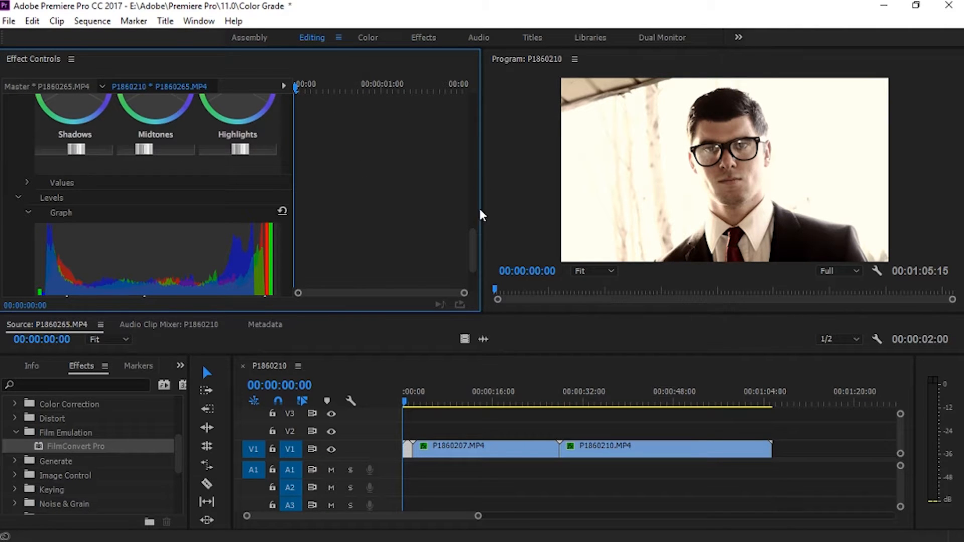
# Tint the Midtones color wheel well towards orange-yellow
pyautogui.moveTo(471, 250); pyautogui.dragTo(467, 224)
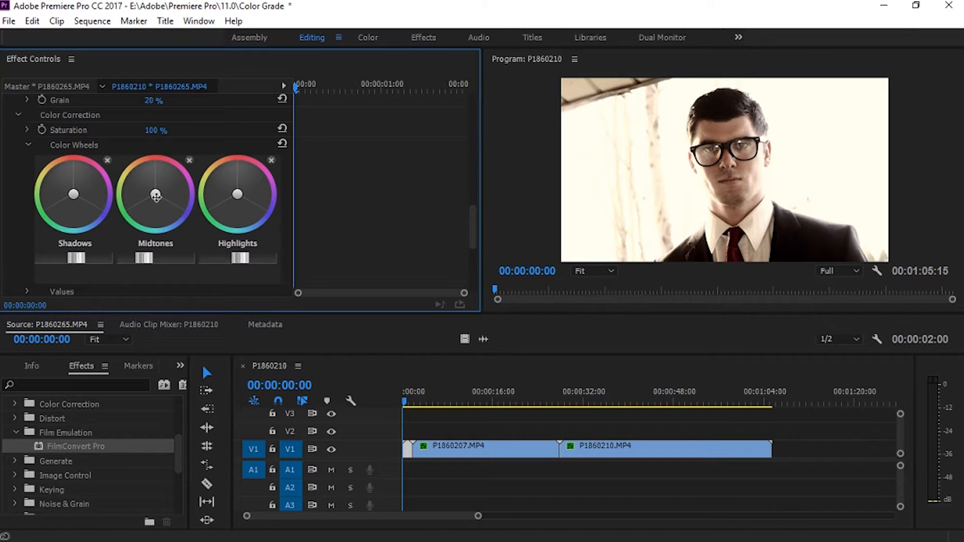
pyautogui.moveTo(156, 196); pyautogui.dragTo(138, 175)
pyautogui.moveTo(473, 225)
pyautogui.mouseDown()
pyautogui.moveTo(470, 190)
pyautogui.moveTo(470, 225)
pyautogui.mouseUp()
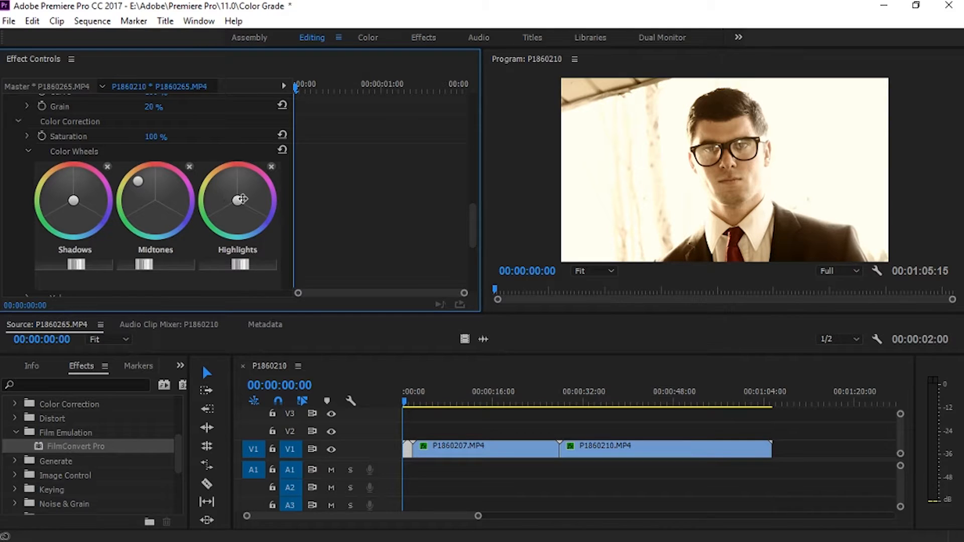
# Tint the Highlights color wheel first towards yellow and finally towards red-orange, and lower the highlights' brightness
pyautogui.moveTo(240, 199); pyautogui.dragTo(221, 193)
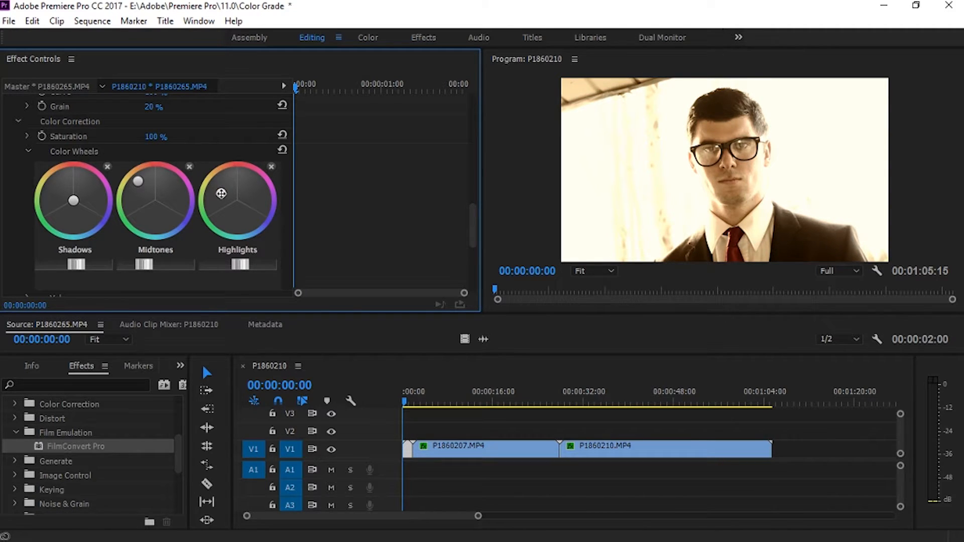
pyautogui.moveTo(240, 264)
pyautogui.mouseDown()
pyautogui.moveTo(220, 266)
pyautogui.moveTo(230, 268)
pyautogui.mouseUp()
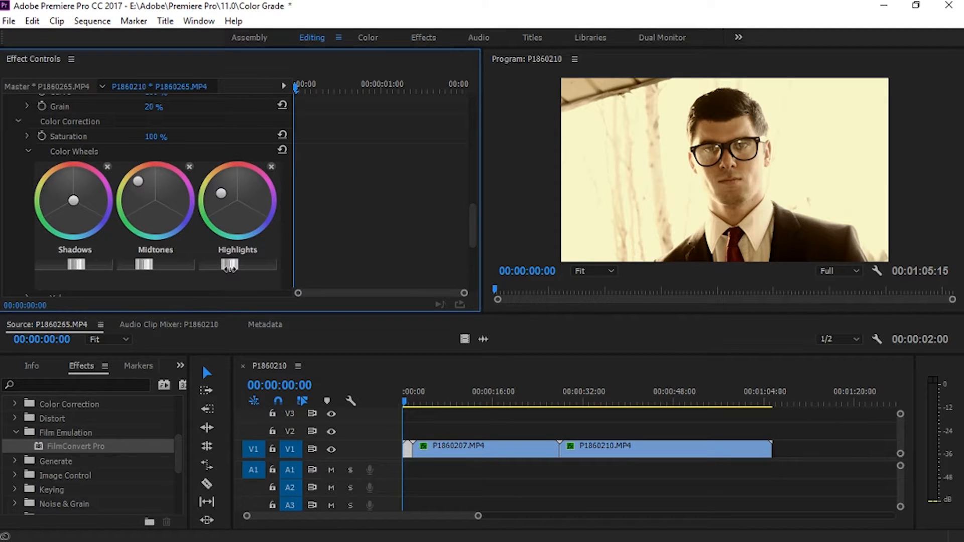
pyautogui.moveTo(221, 193); pyautogui.dragTo(235, 168)
# Push the midtone tint further towards orange-yellow and fine-tune the shadow and midtone brightness
pyautogui.moveTo(80, 262); pyautogui.dragTo(76, 268)
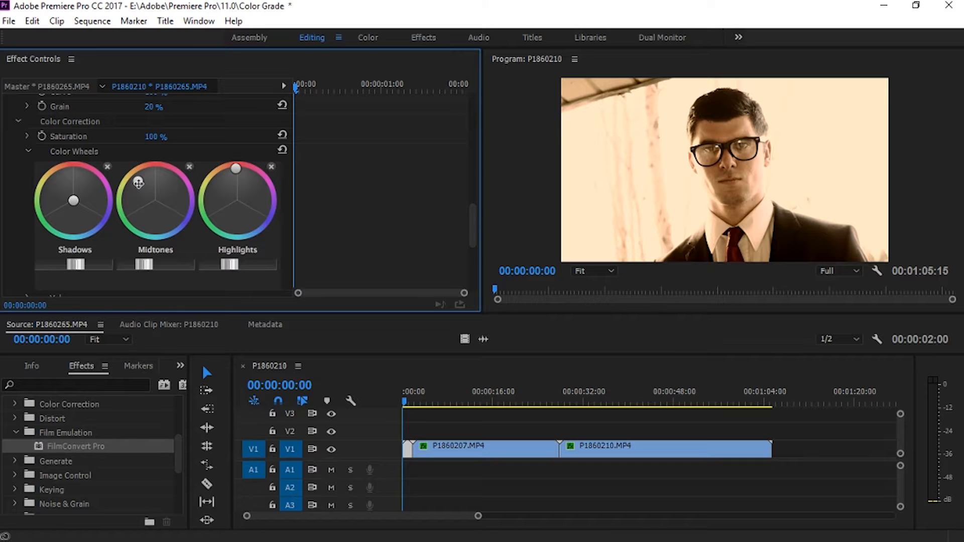
pyautogui.moveTo(138, 184); pyautogui.dragTo(88, 136)
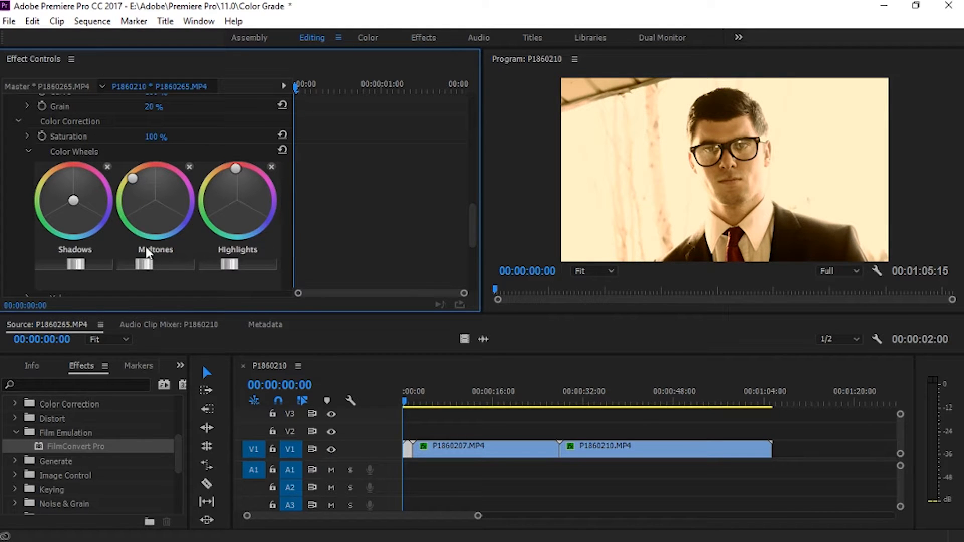
pyautogui.moveTo(144, 264)
pyautogui.mouseDown()
pyautogui.moveTo(159, 264)
pyautogui.moveTo(144, 271)
pyautogui.mouseUp()
# In the Levels graph, lower the black point to its minimum and shift the midtone marker towards the white point
pyautogui.moveTo(471, 223); pyautogui.dragTo(474, 270)
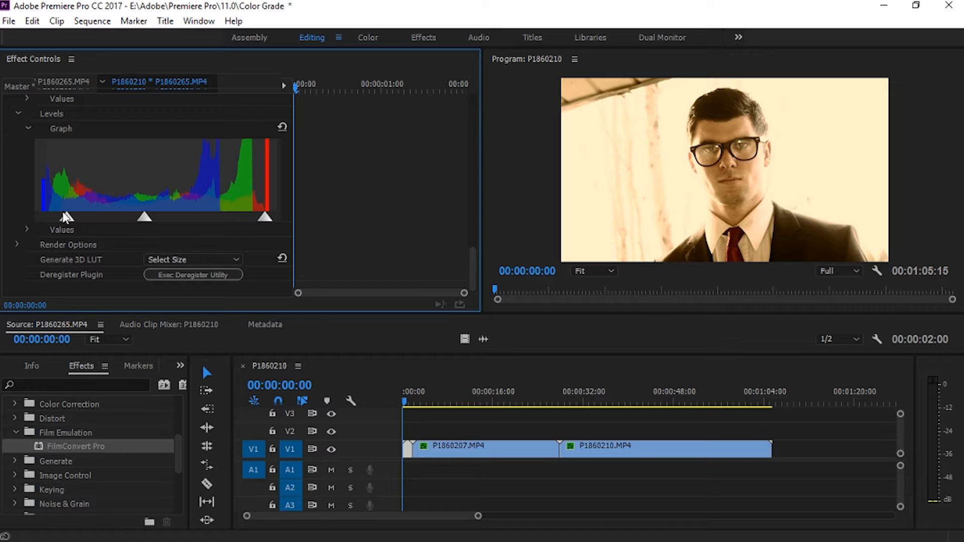
pyautogui.moveTo(66, 217)
pyautogui.mouseDown()
pyautogui.moveTo(45, 218)
pyautogui.moveTo(79, 224)
pyautogui.mouseUp()
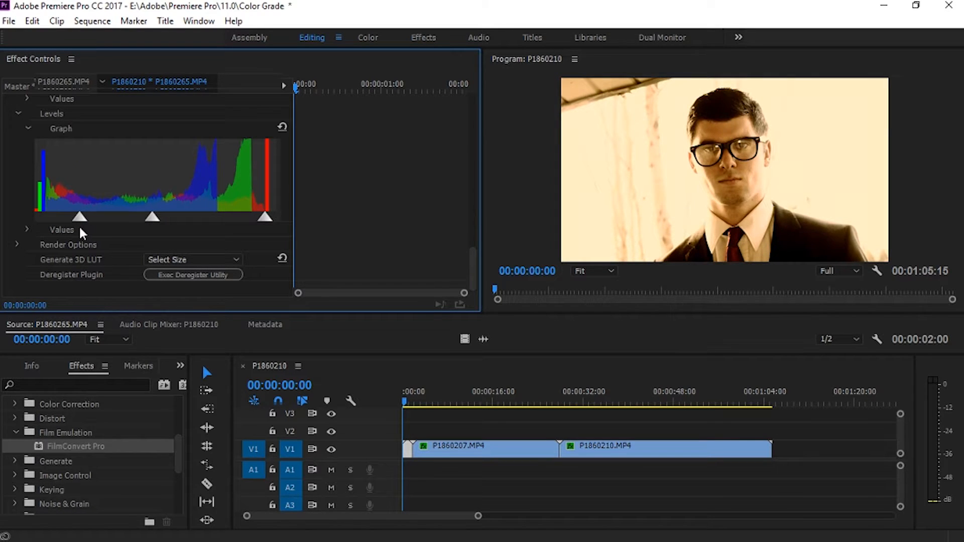
pyautogui.moveTo(152, 216); pyautogui.dragTo(165, 219)
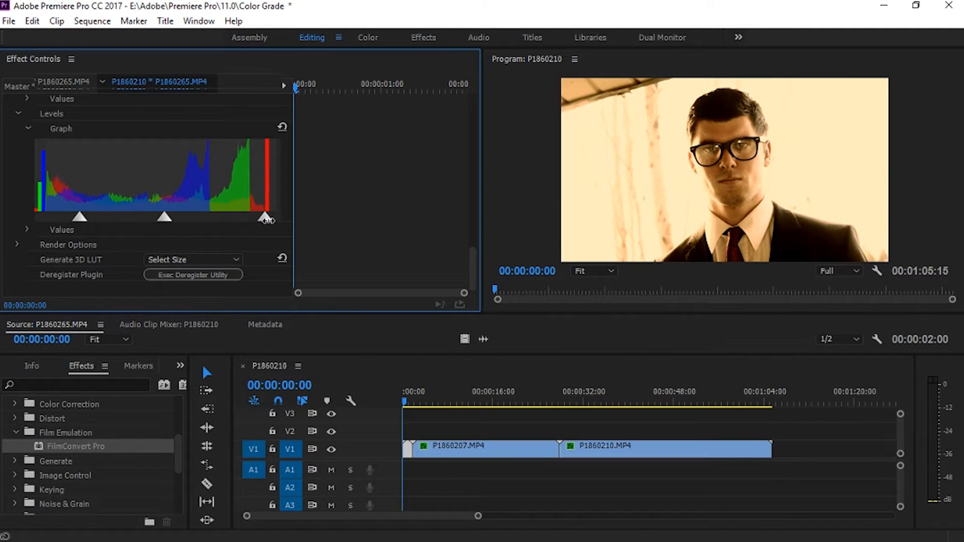
pyautogui.moveTo(264, 218)
pyautogui.mouseDown()
pyautogui.moveTo(239, 218)
pyautogui.moveTo(264, 219)
pyautogui.mouseUp()
pyautogui.moveTo(164, 218)
pyautogui.mouseDown()
pyautogui.moveTo(134, 229)
pyautogui.moveTo(151, 229)
pyautogui.mouseUp()
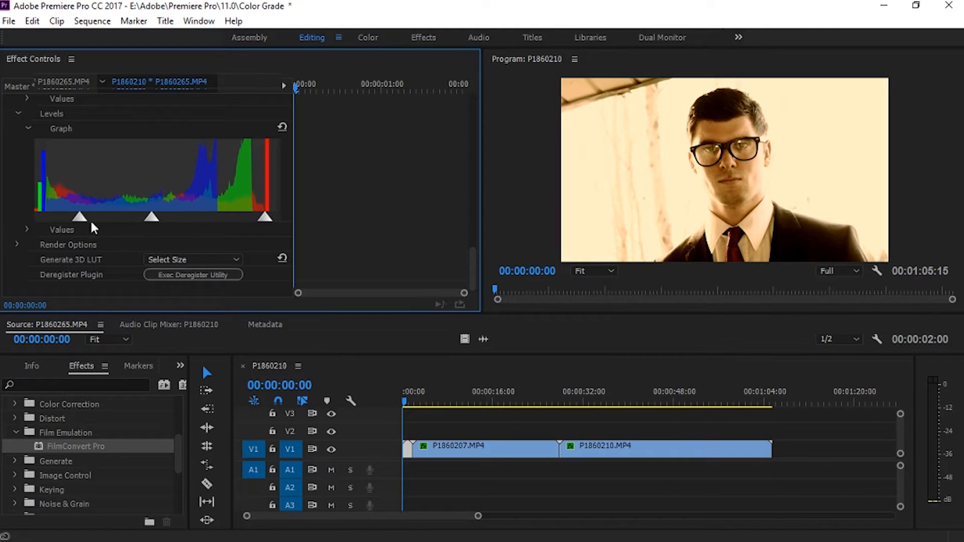
pyautogui.moveTo(79, 217); pyautogui.dragTo(4, 221)
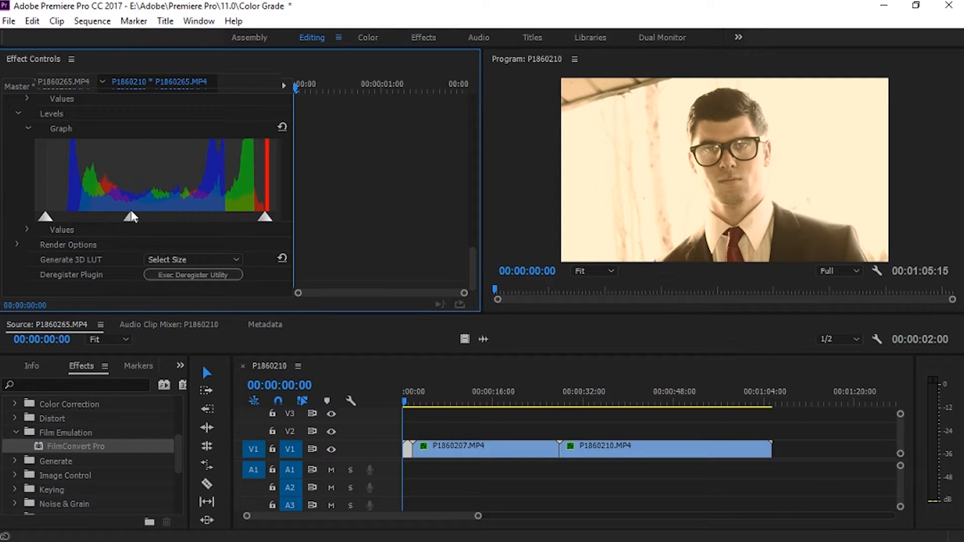
pyautogui.moveTo(132, 217); pyautogui.dragTo(155, 221)
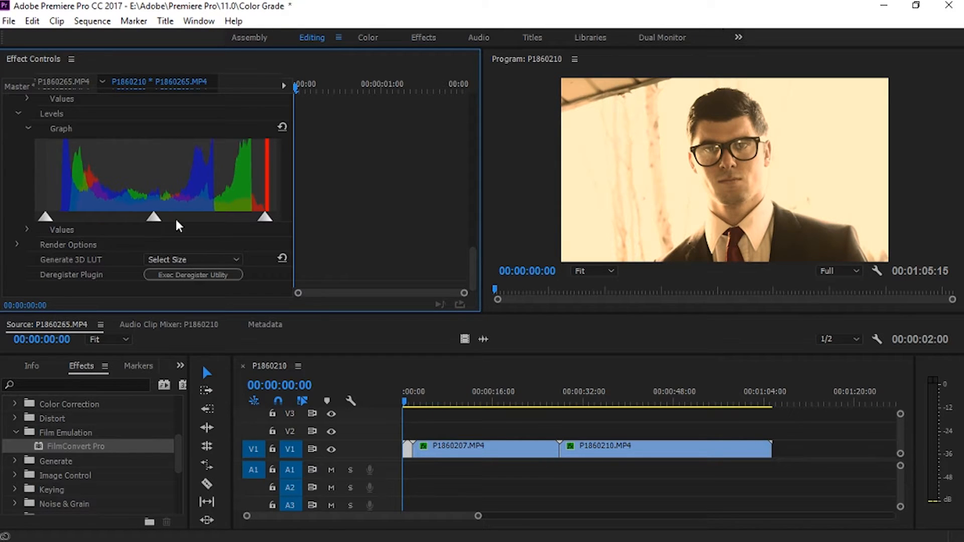
pyautogui.moveTo(266, 214)
pyautogui.mouseDown()
pyautogui.moveTo(245, 218)
pyautogui.moveTo(267, 225)
pyautogui.mouseUp()
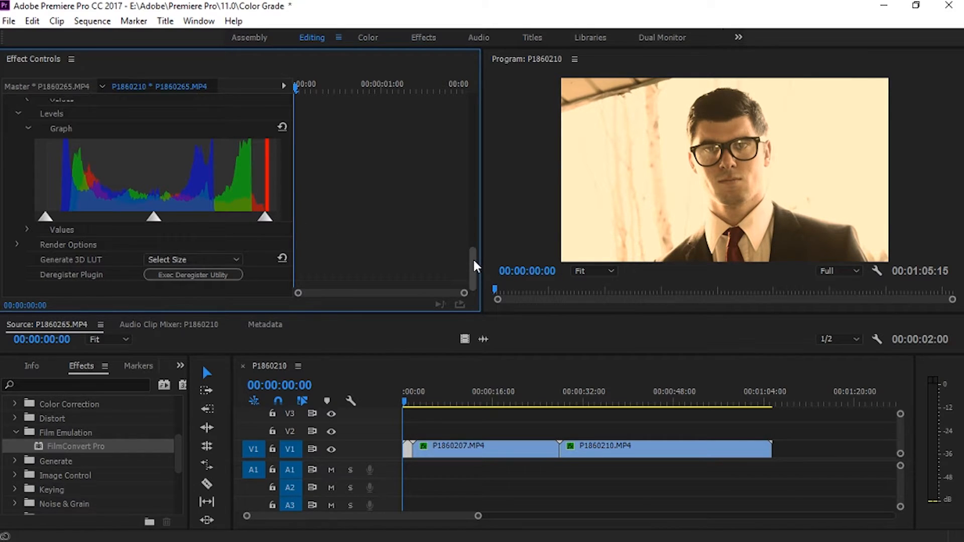
# Move the Highlights color wheel's tint to the opposite side, near the blue-cyan edge
pyautogui.moveTo(473, 260); pyautogui.dragTo(482, 221)
pyautogui.moveTo(235, 166); pyautogui.dragTo(240, 263)
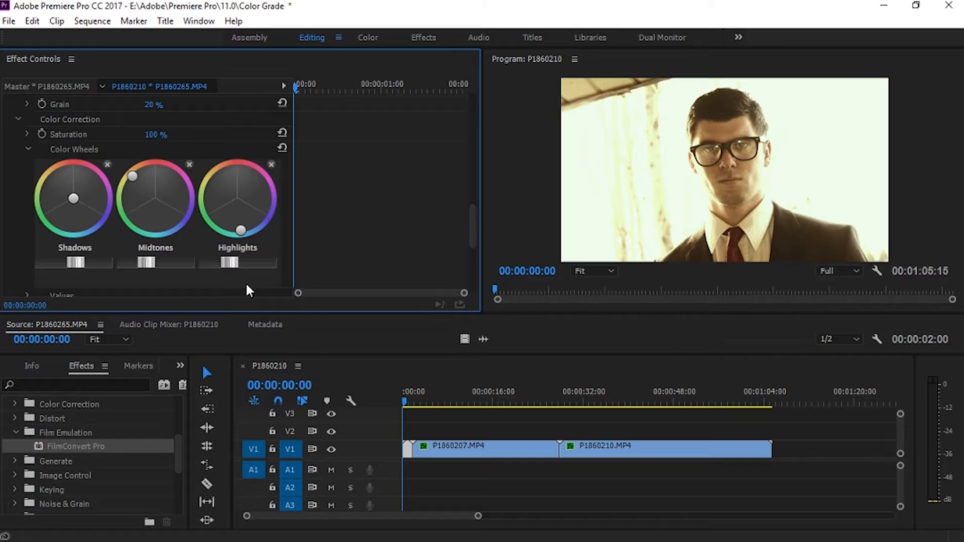
pyautogui.moveTo(246, 285); pyautogui.dragTo(259, 306)
# Import the letterbox image 1080-2-20.png from the Images folder on drive E
pyautogui.click(9, 21)
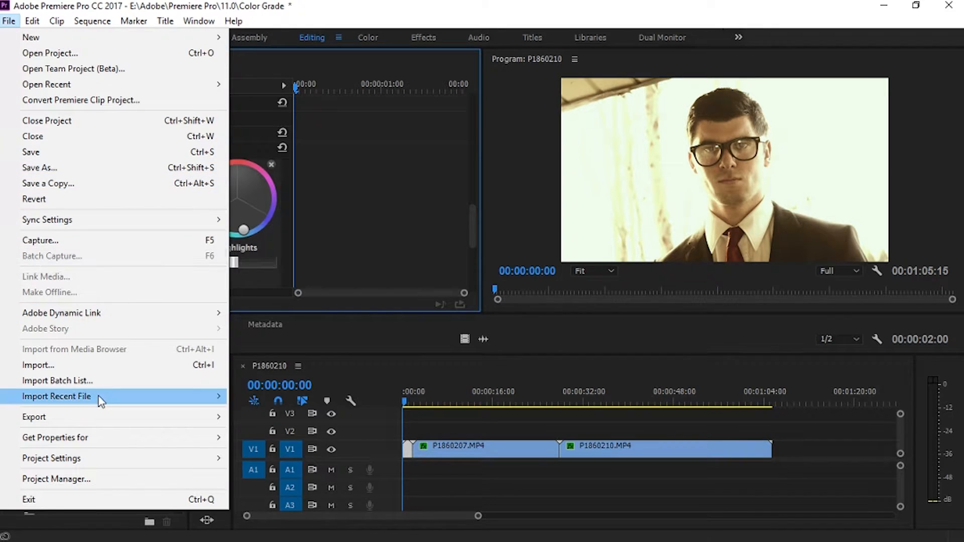
pyautogui.click(57, 370)
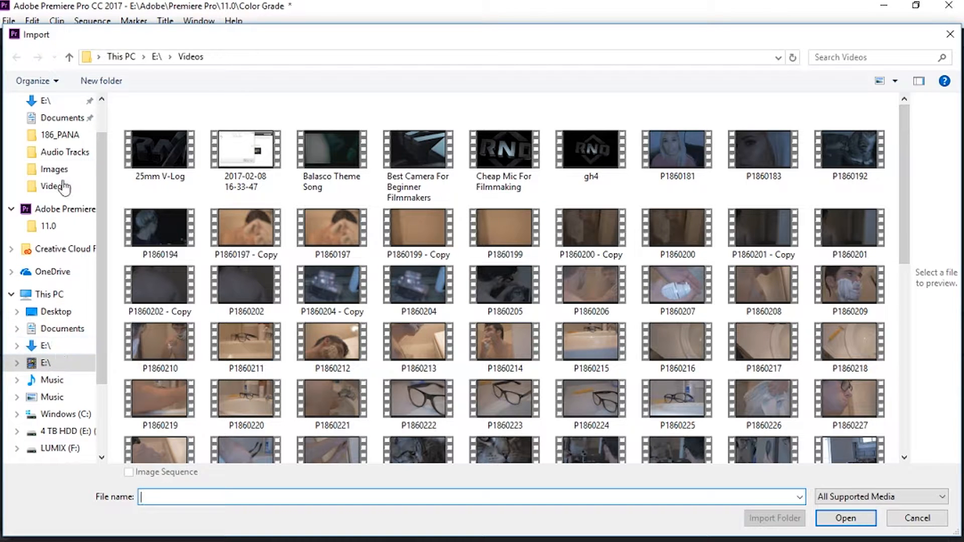
pyautogui.click(67, 57)
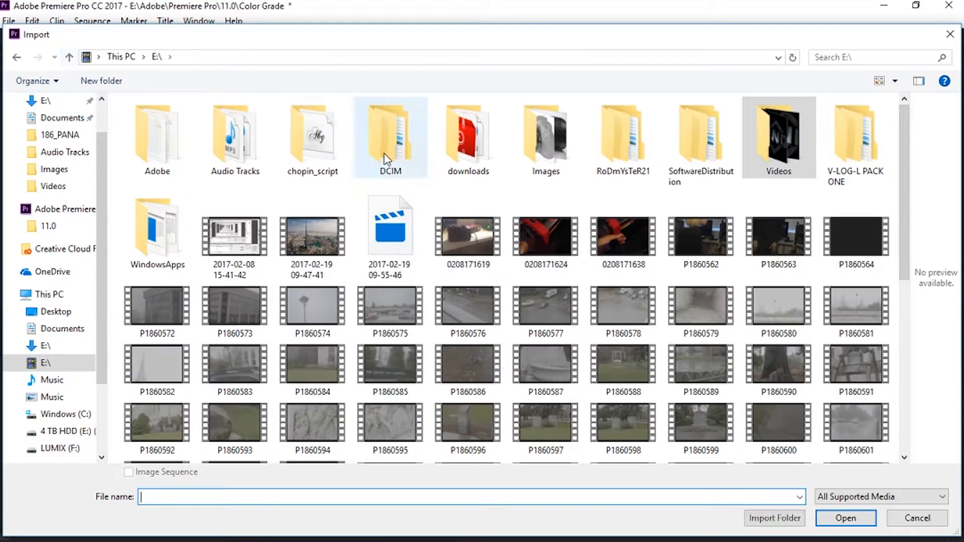
pyautogui.doubleClick(559, 156)
pyautogui.doubleClick(390, 146)
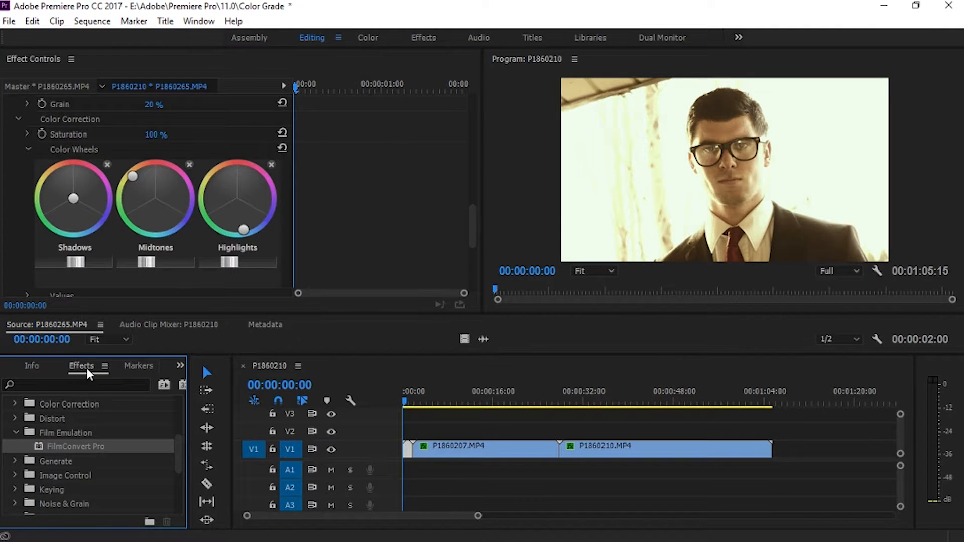
# Place 1080-2-20.png on track V2 and stretch it over the full length of the sequence
pyautogui.click(179, 366)
pyautogui.click(213, 384)
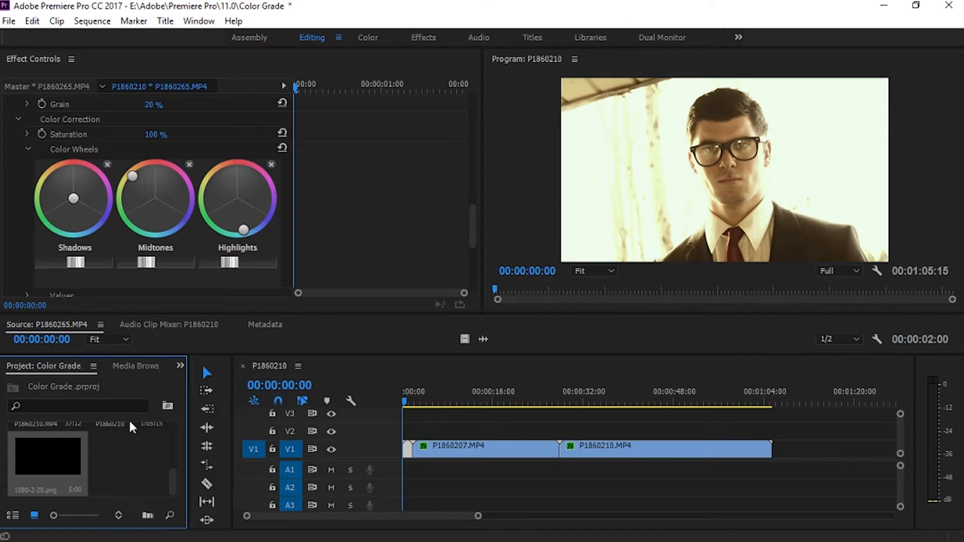
pyautogui.moveTo(50, 465); pyautogui.dragTo(772, 506)
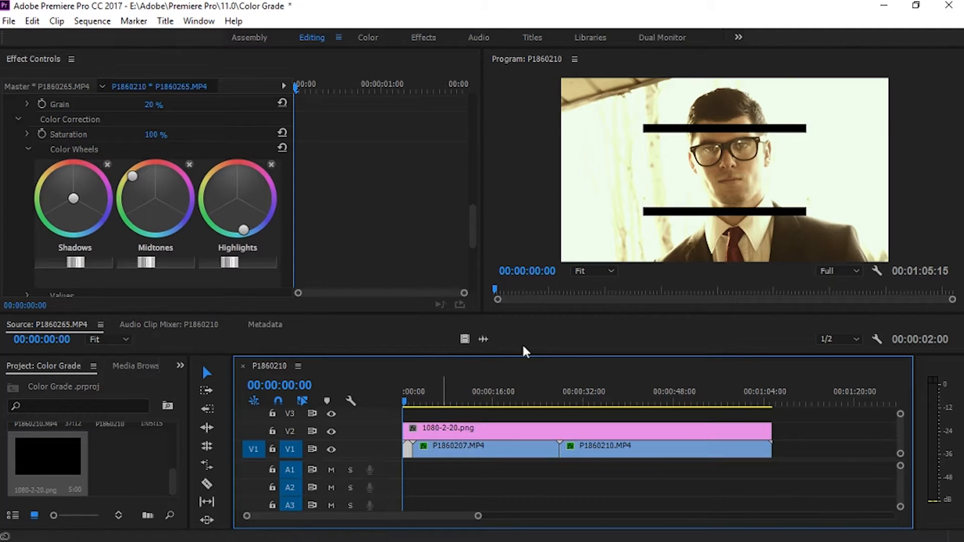
# Scale the letterbox overlay to about 200.8 so its black bars fill the frame width and reach its upper and lower edges
pyautogui.click(691, 215)
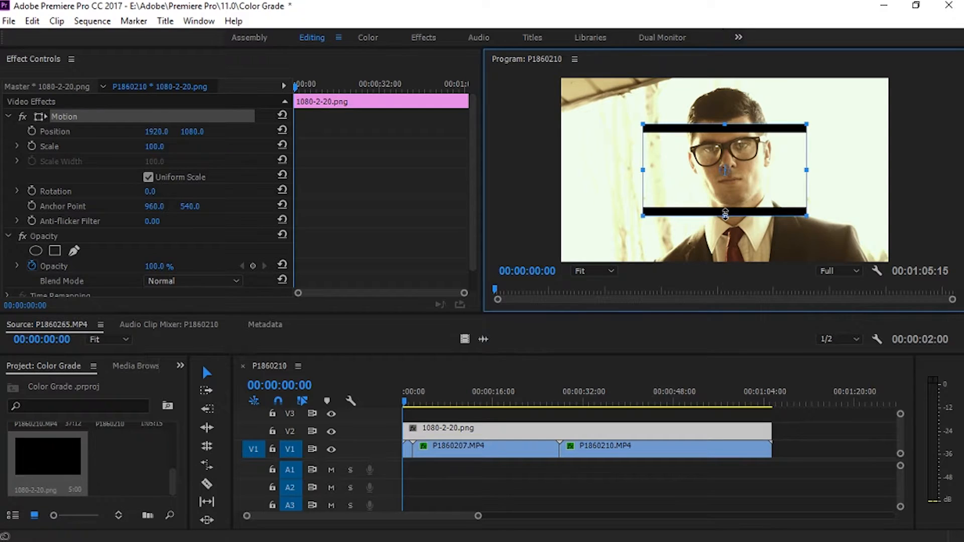
pyautogui.moveTo(731, 239); pyautogui.dragTo(741, 261)
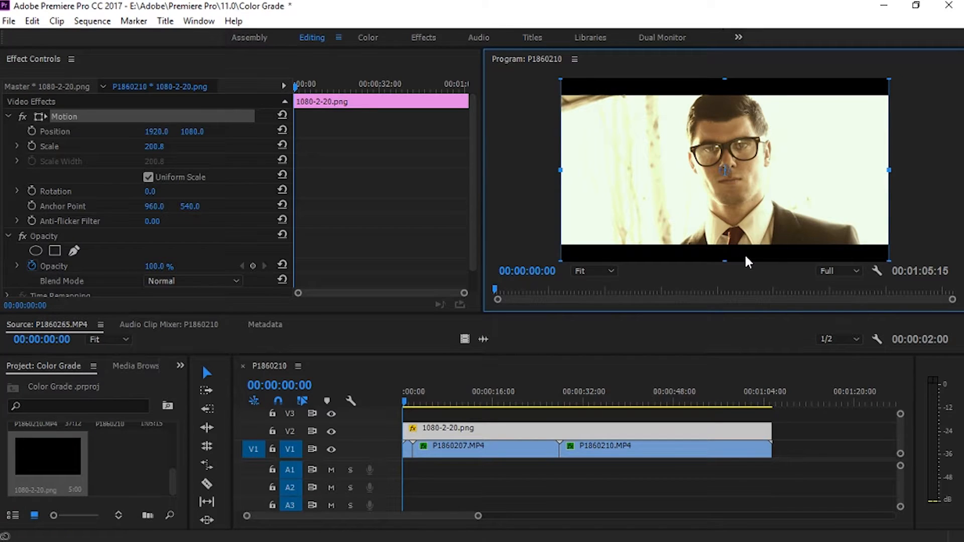
pyautogui.click(901, 234)
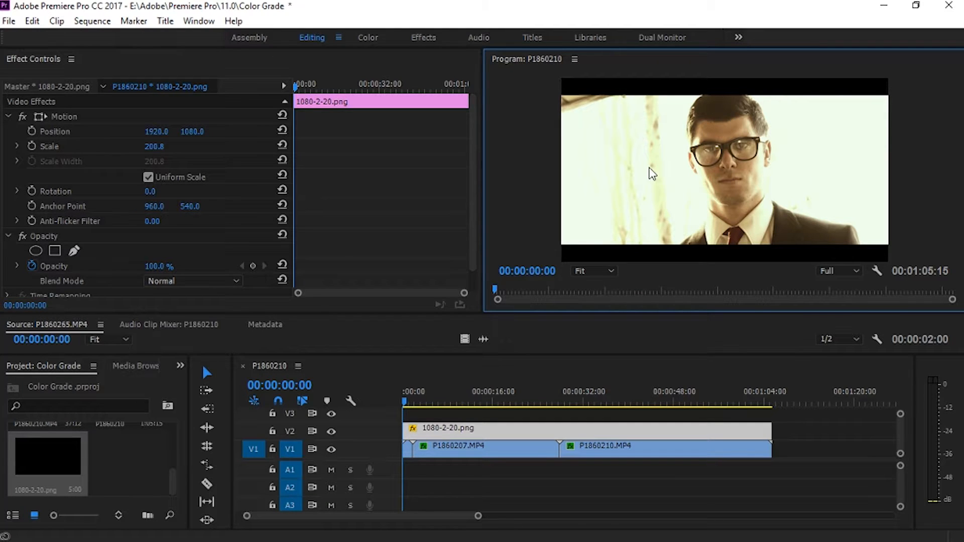
pyautogui.click(714, 168)
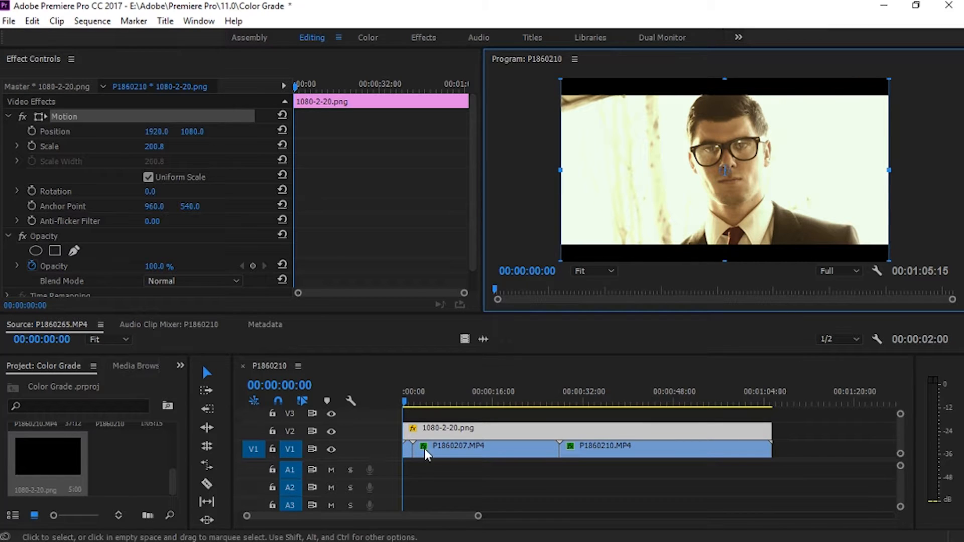
# Trim the overlay's start past the first clip, then reposition P1860265.MP4 lower in the frame at about 1936.7, 1214.0
pyautogui.moveTo(405, 430); pyautogui.dragTo(425, 432)
pyautogui.moveTo(412, 393); pyautogui.dragTo(395, 391)
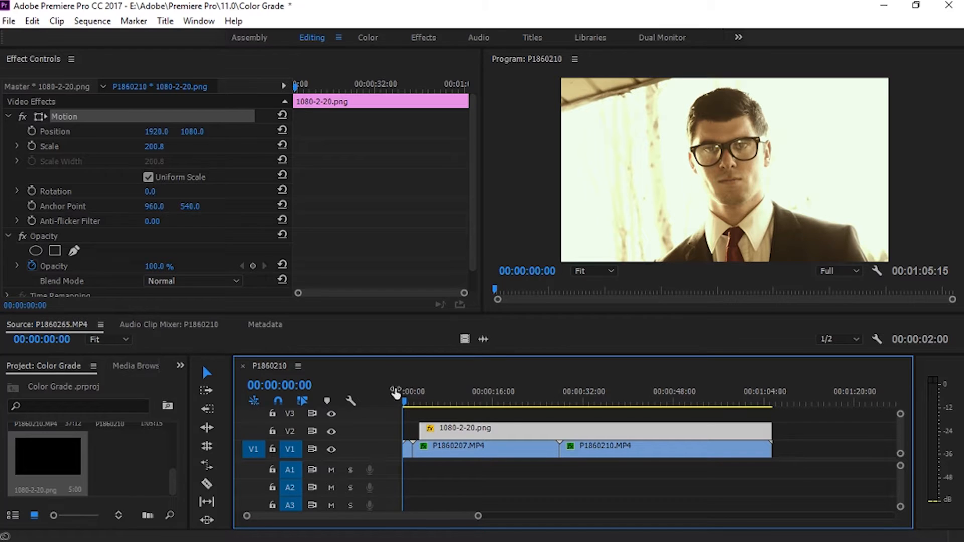
pyautogui.click(676, 199)
pyautogui.click(673, 198)
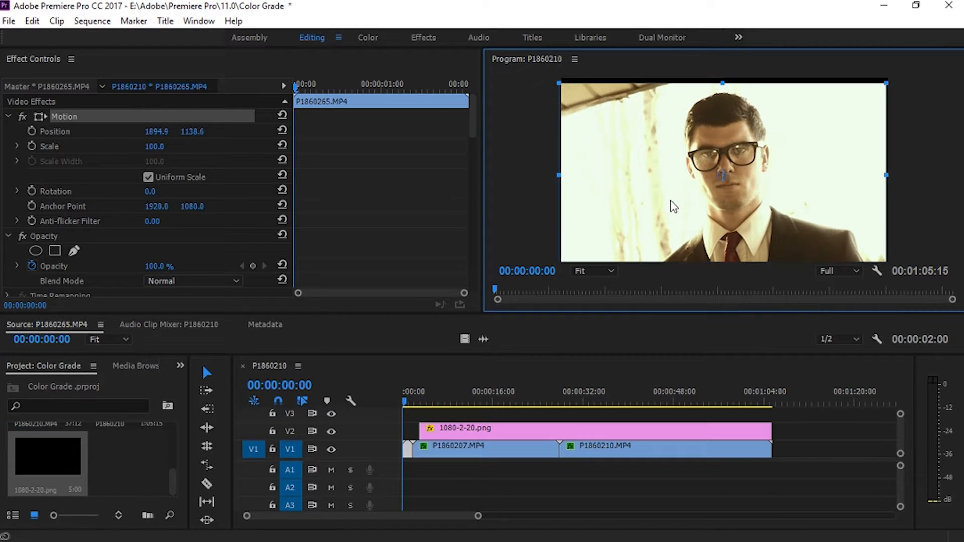
pyautogui.moveTo(673, 207); pyautogui.dragTo(673, 208)
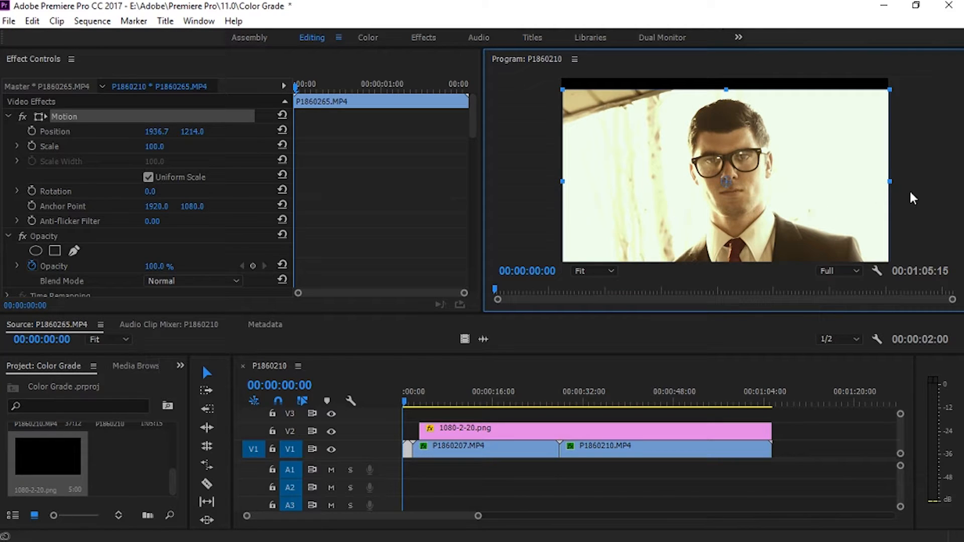
pyautogui.click(939, 198)
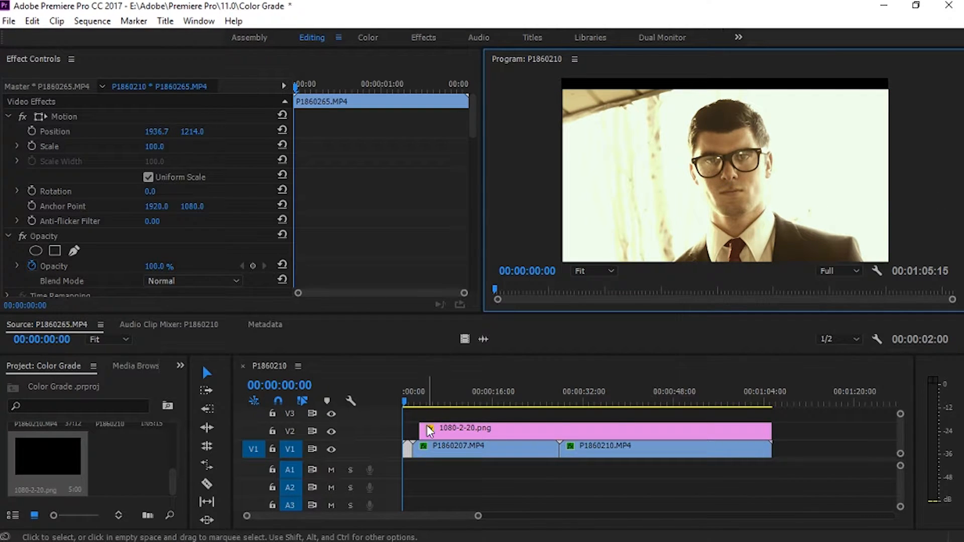
# Trim the letterbox overlay's start to the end of the portrait clip and reposition P1860265.MP4 to about 1920.0, 1163.7
pyautogui.moveTo(421, 428)
pyautogui.mouseDown()
pyautogui.moveTo(380, 423)
pyautogui.moveTo(403, 426)
pyautogui.mouseUp()
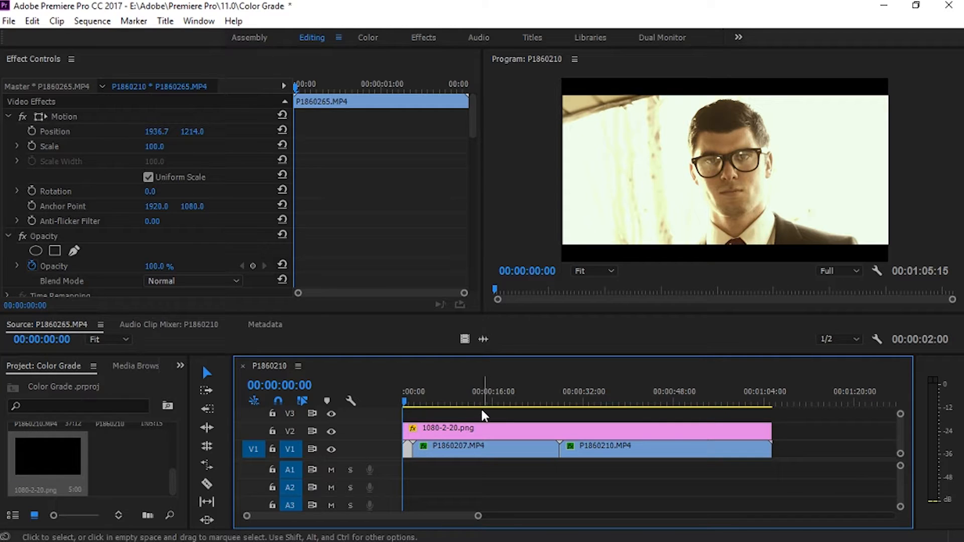
pyautogui.moveTo(404, 430); pyautogui.dragTo(413, 431)
pyautogui.moveTo(402, 394); pyautogui.dragTo(408, 397)
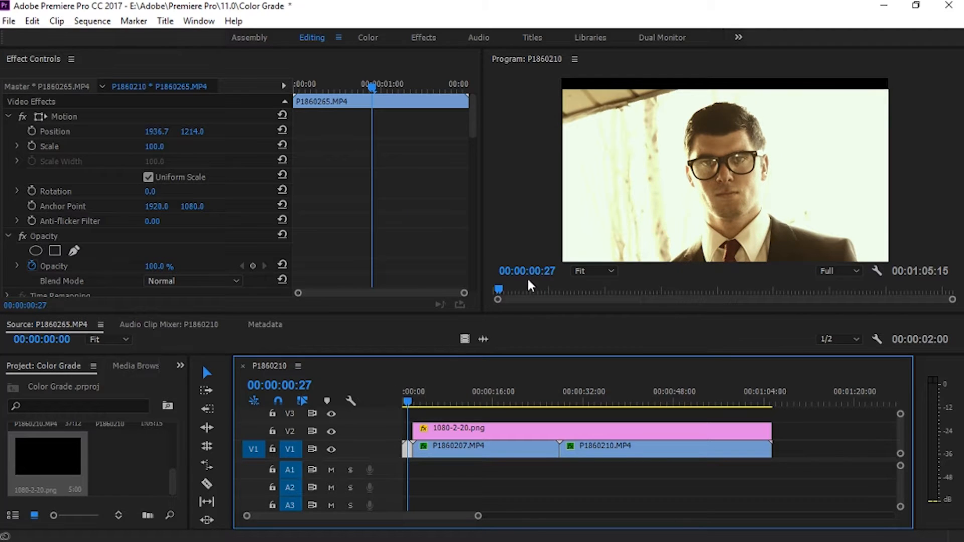
pyautogui.click(607, 223)
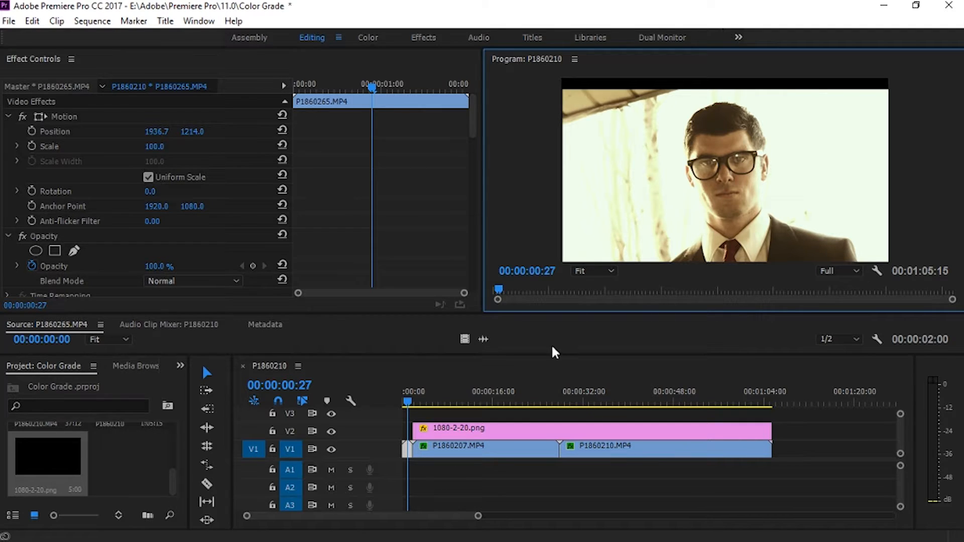
pyautogui.click(668, 233)
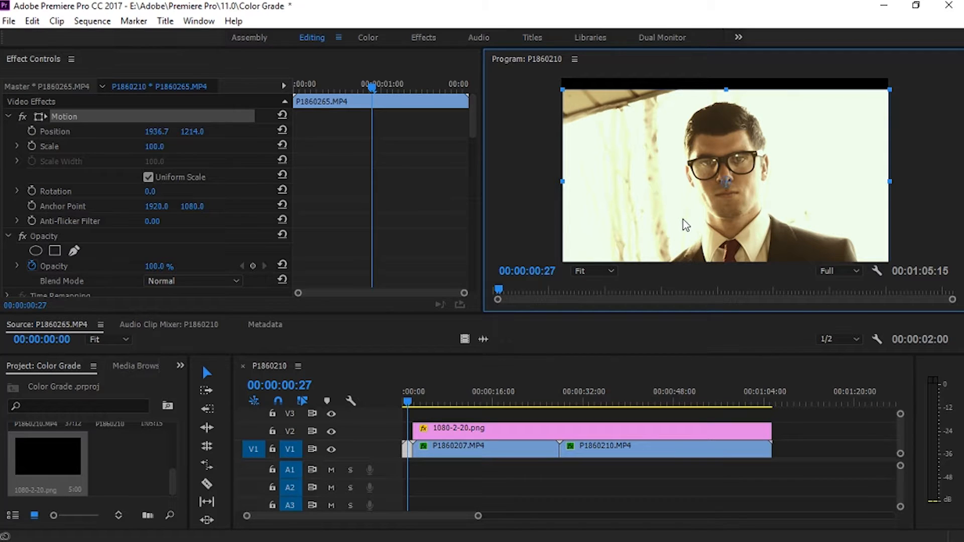
pyautogui.moveTo(685, 224); pyautogui.dragTo(686, 208)
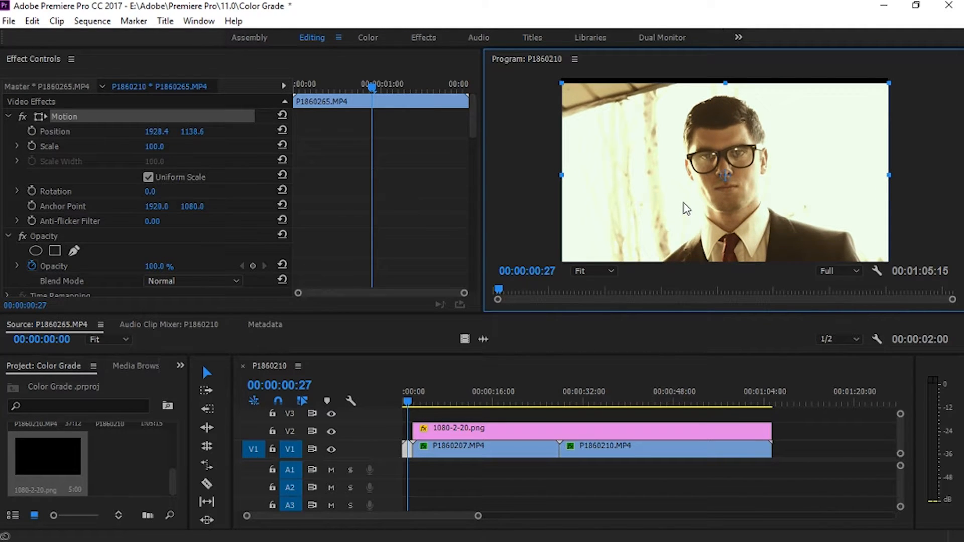
pyautogui.moveTo(686, 209); pyautogui.dragTo(682, 204)
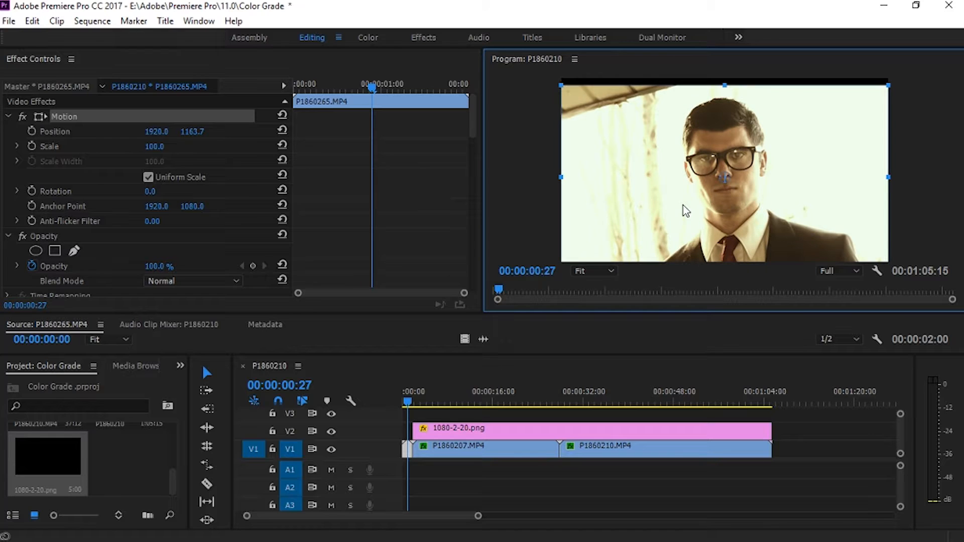
# Raise P1860265.MP4 slightly to about 1920.0, 1147.0 and extend the letterbox overlay back to the sequence start
pyautogui.moveTo(413, 430); pyautogui.dragTo(384, 432)
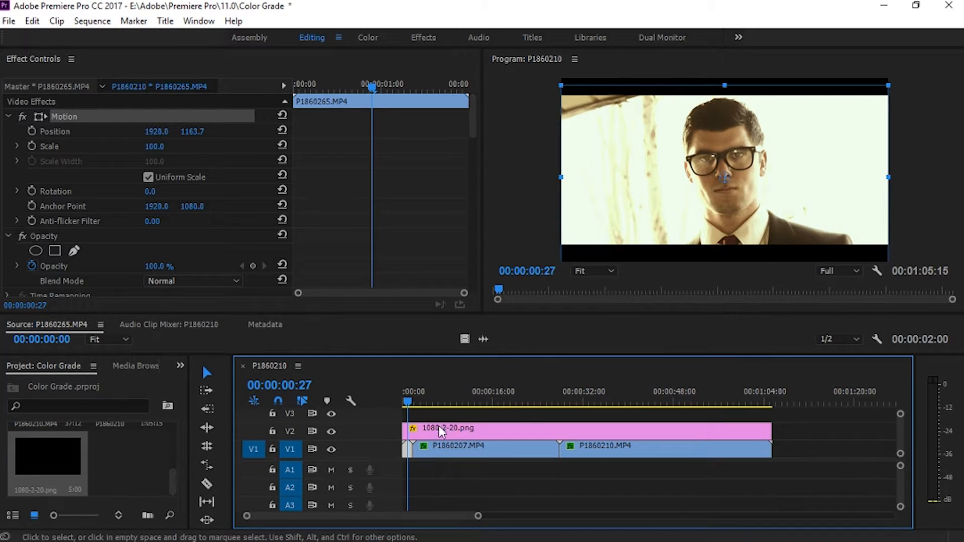
pyautogui.moveTo(438, 427); pyautogui.dragTo(457, 428)
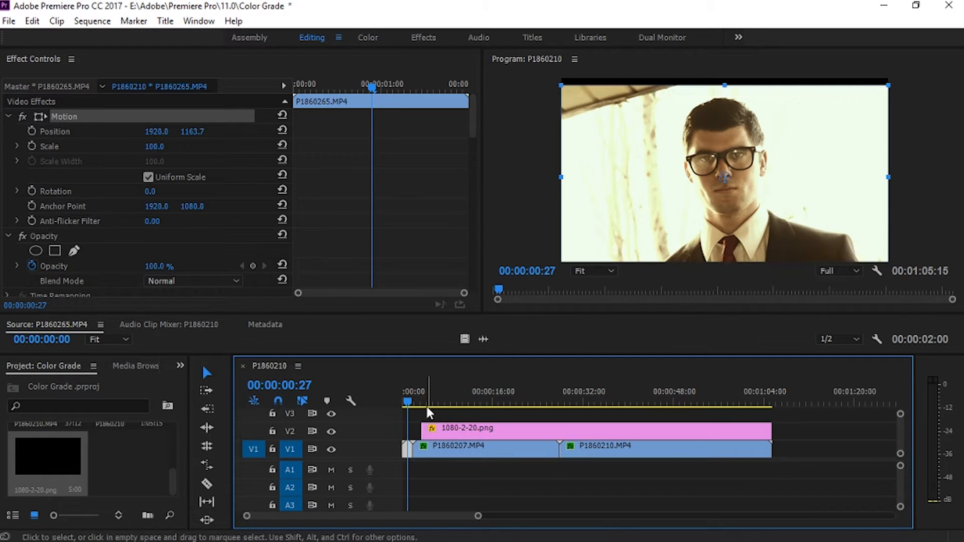
pyautogui.click(602, 229)
pyautogui.moveTo(670, 196); pyautogui.dragTo(671, 193)
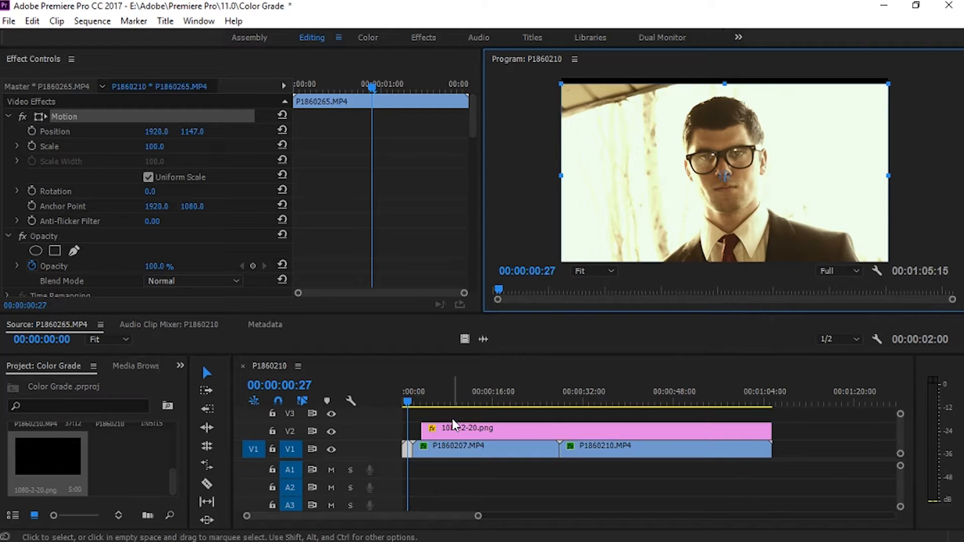
pyautogui.moveTo(432, 429); pyautogui.dragTo(413, 430)
pyautogui.click(630, 245)
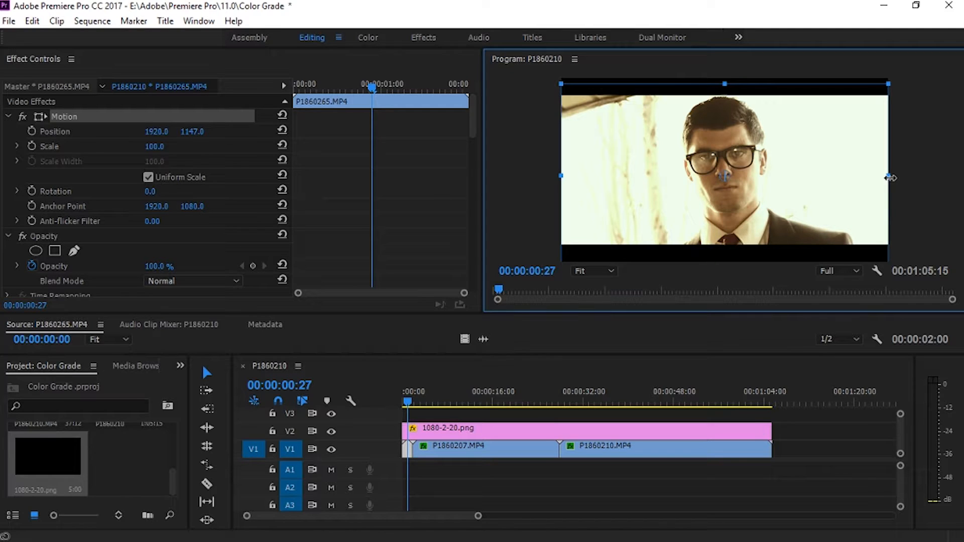
# Scale the 1080-2-20.png letterbox overlay to about 202.5 so the bars run past both sides of the frame
pyautogui.click(553, 430)
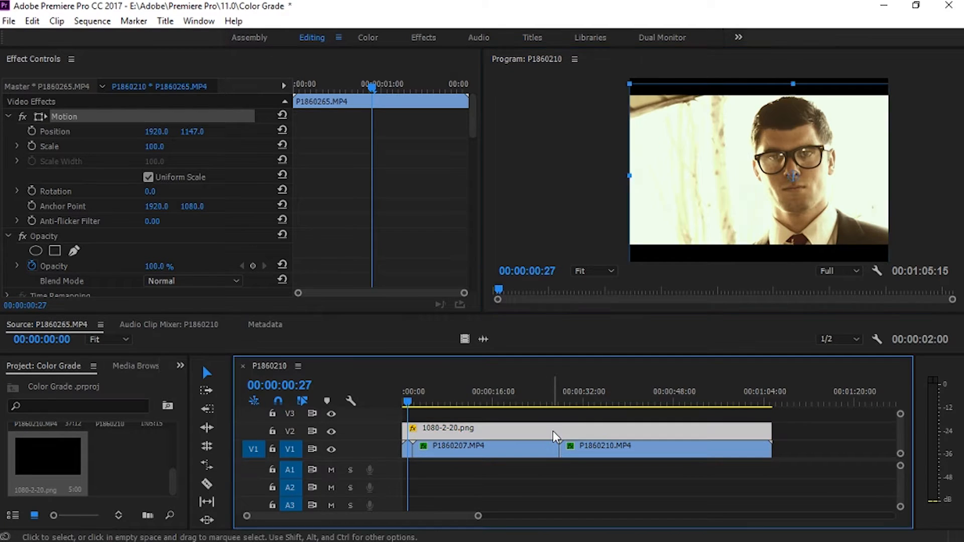
pyautogui.click(819, 161)
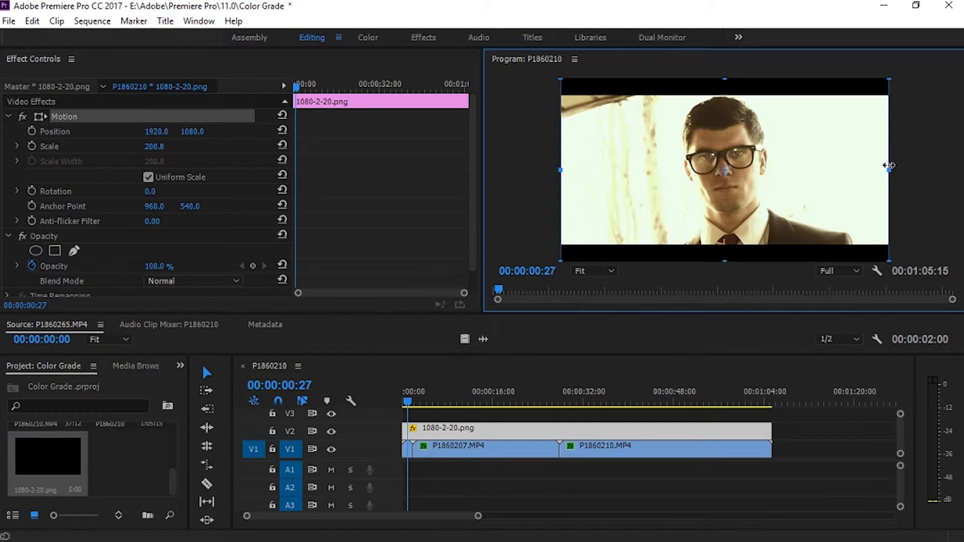
pyautogui.moveTo(889, 164)
pyautogui.mouseDown()
pyautogui.moveTo(908, 173)
pyautogui.moveTo(895, 177)
pyautogui.mouseUp()
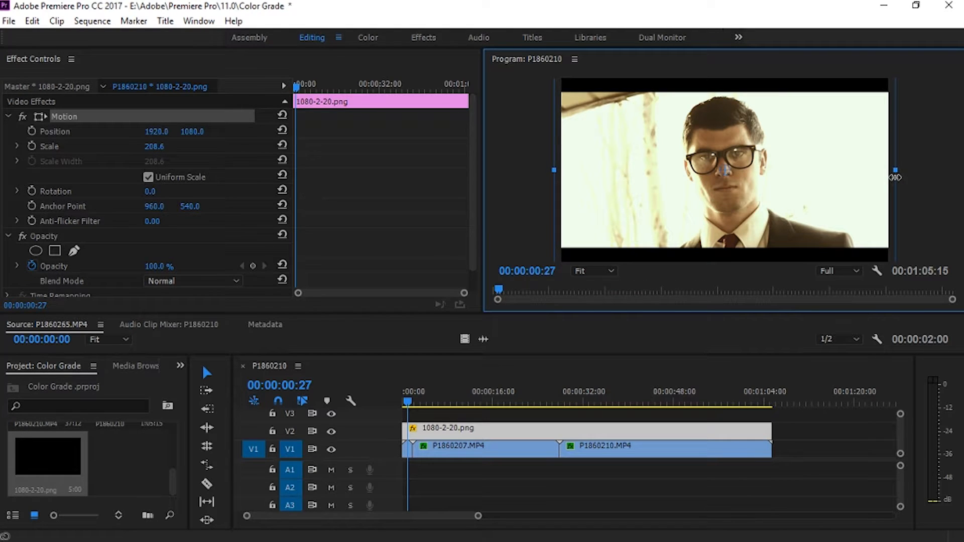
pyautogui.click(908, 185)
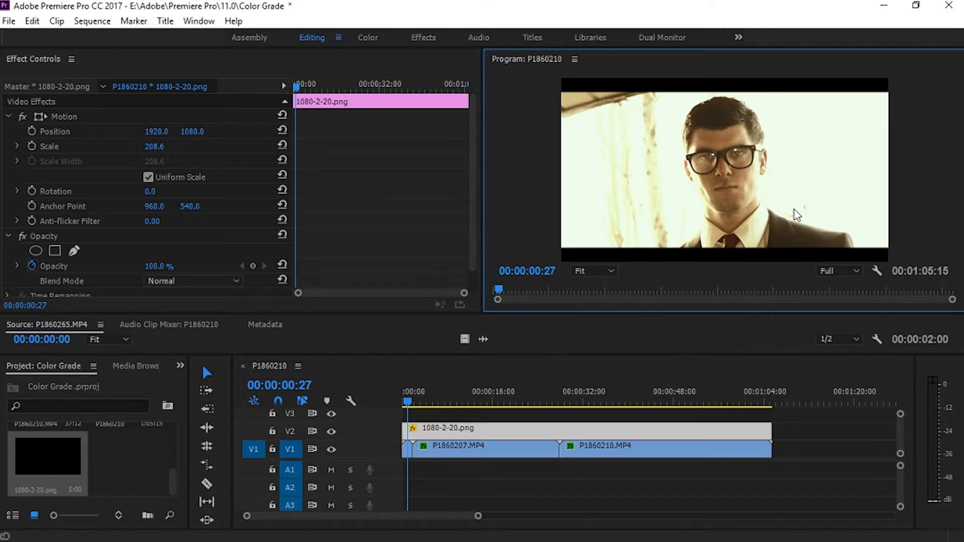
pyautogui.click(779, 251)
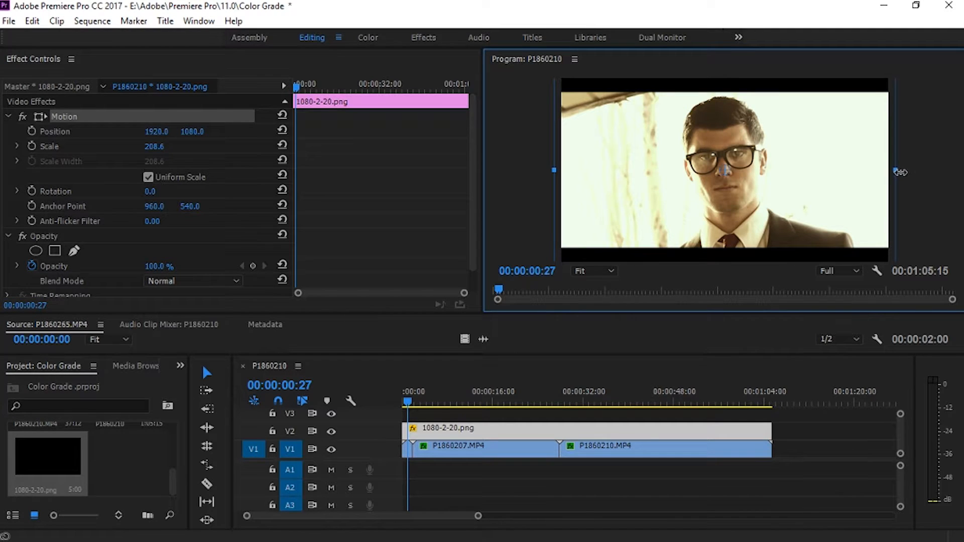
pyautogui.moveTo(892, 175); pyautogui.dragTo(896, 183)
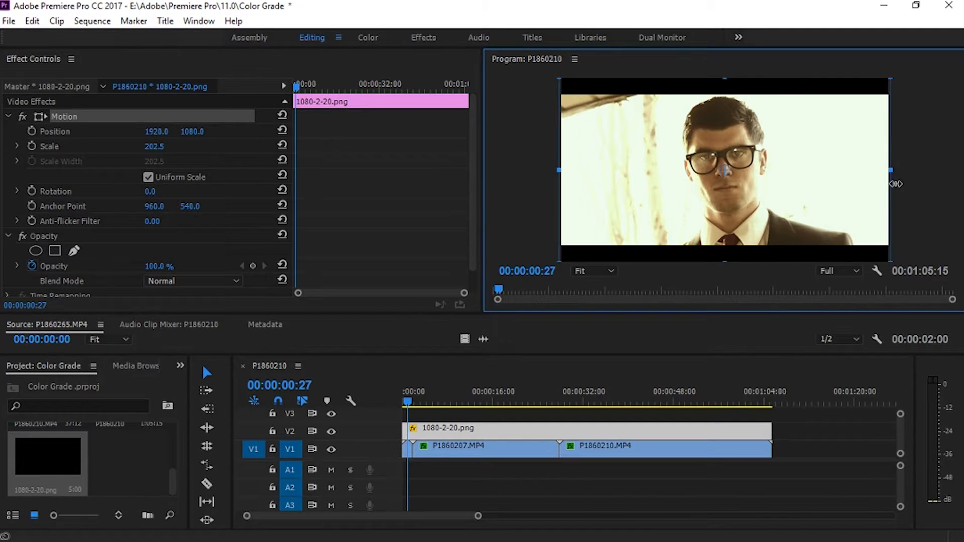
pyautogui.moveTo(895, 187); pyautogui.dragTo(896, 189)
# Play the sequence from its start to review the graded portrait clip with the letterbox
pyautogui.moveTo(420, 399); pyautogui.dragTo(385, 404)
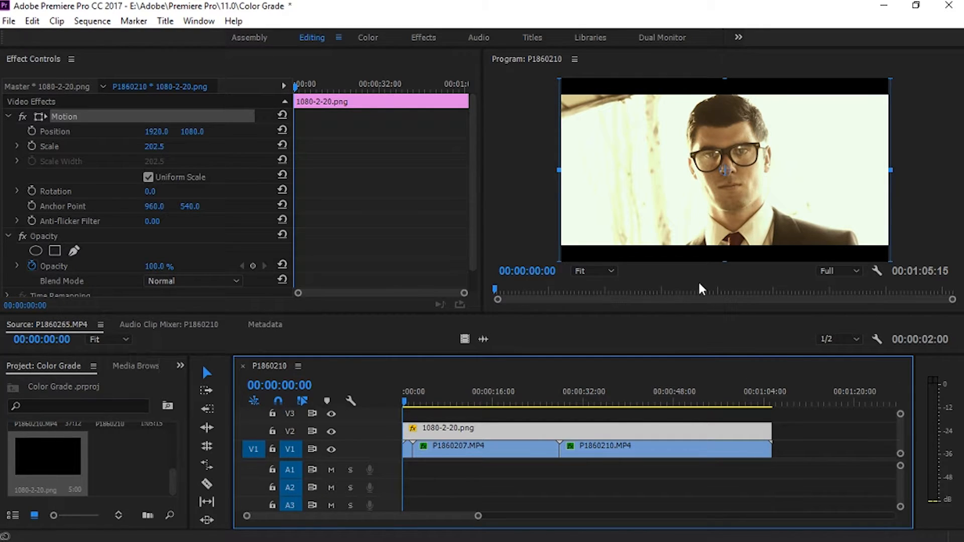
pyautogui.press('space')
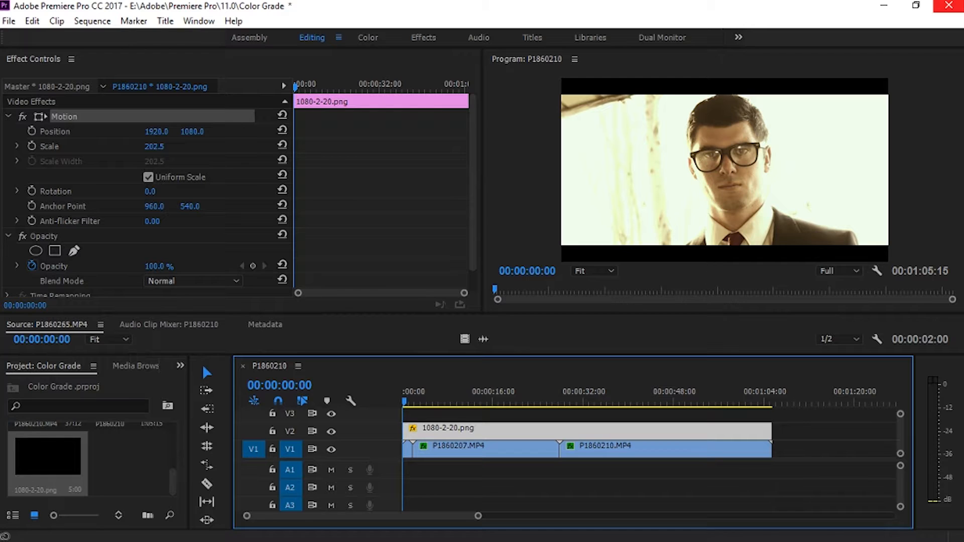
pyautogui.moveTo(416, 384); pyautogui.dragTo(391, 414)
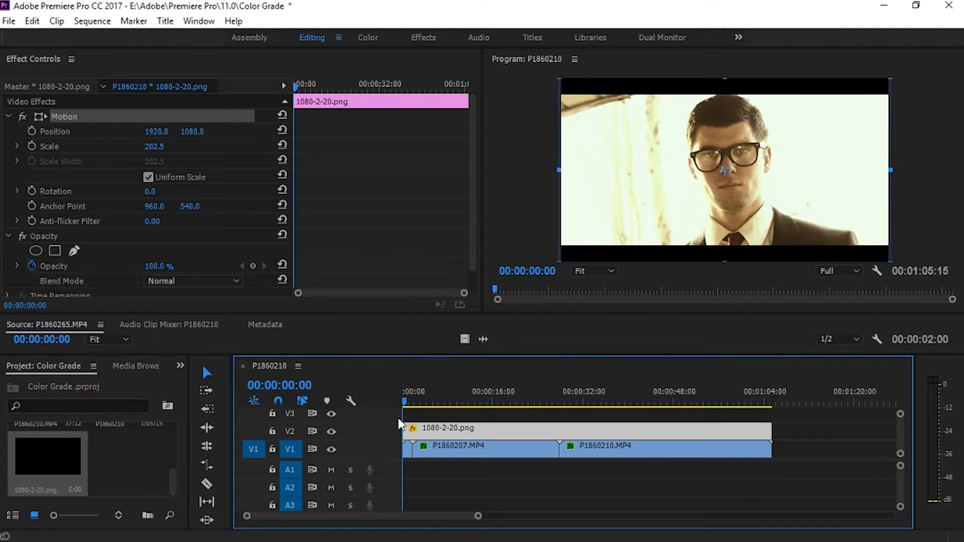
pyautogui.press('space')
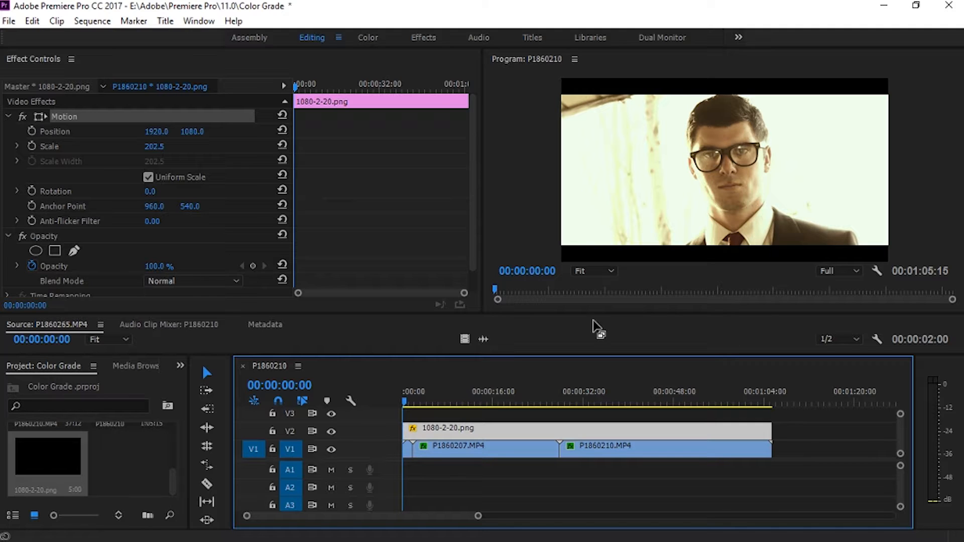
pyautogui.hotkey('ctrl', 's')
pyautogui.click(521, 157)
pyautogui.click(387, 390)
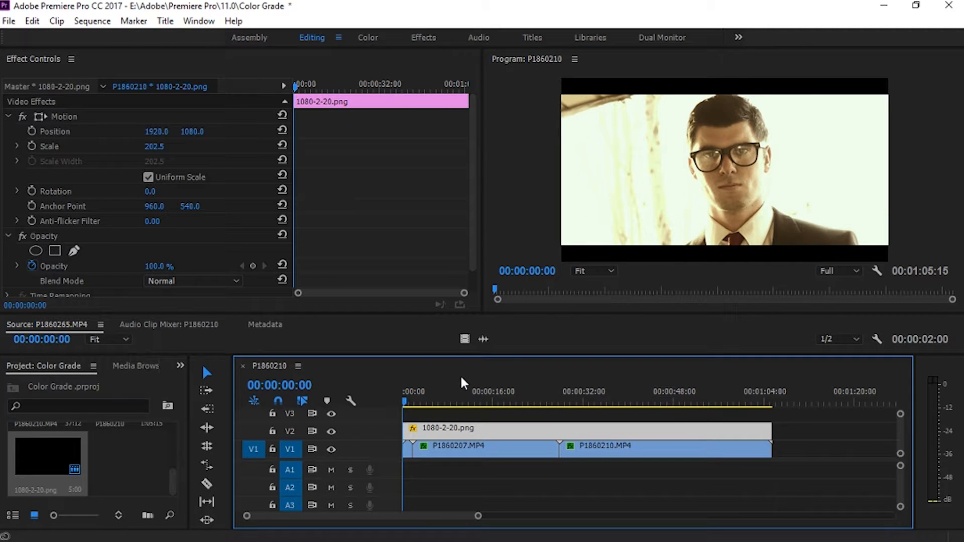
# Go to about 00:00:03:01 and open the FilmConvert Pro camera settings of P1860207.MP4
pyautogui.click(407, 399)
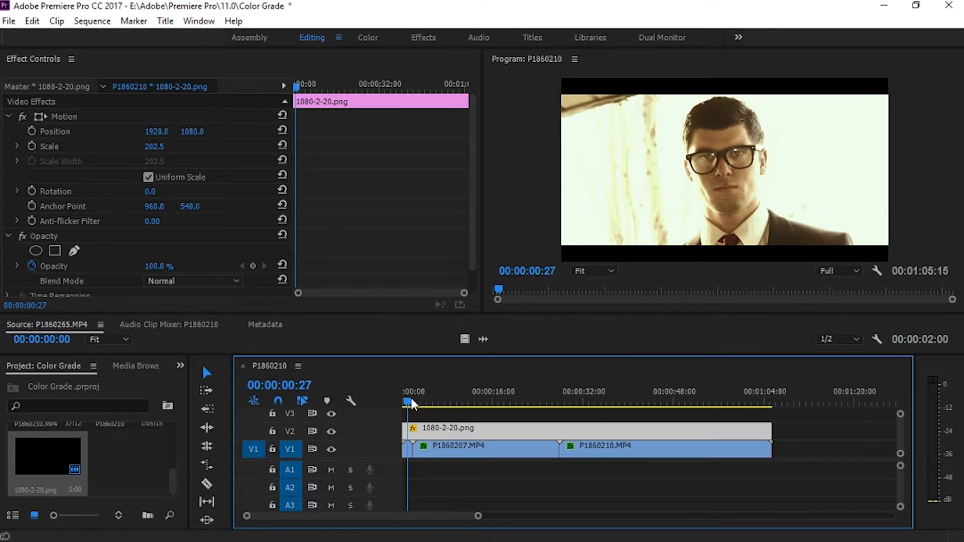
pyautogui.moveTo(410, 400); pyautogui.dragTo(423, 402)
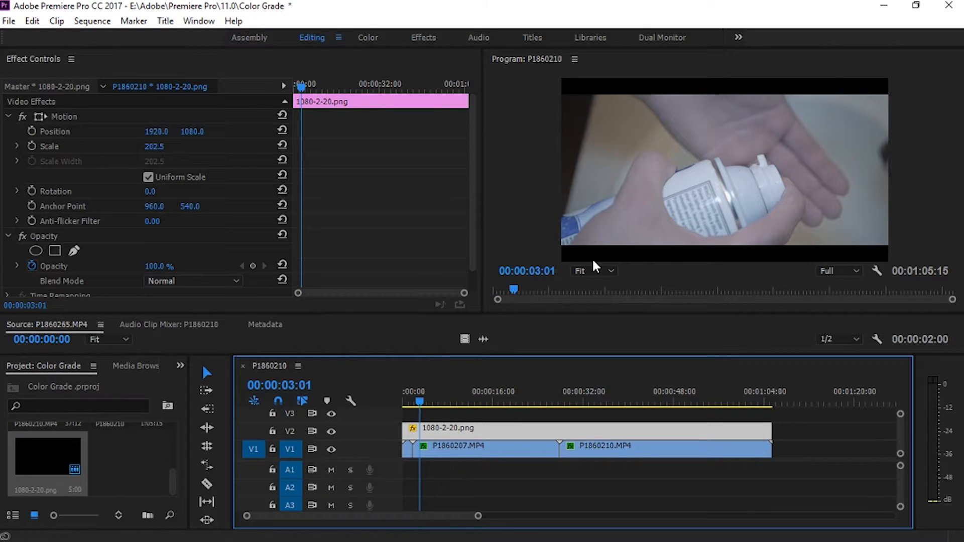
pyautogui.click(504, 444)
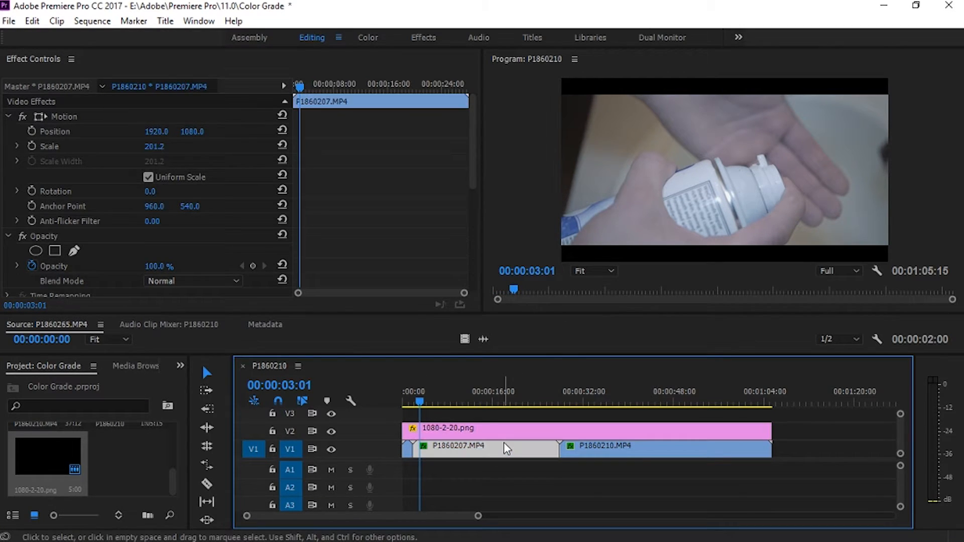
pyautogui.click(105, 160)
pyautogui.scroll(-10, 108, 175)
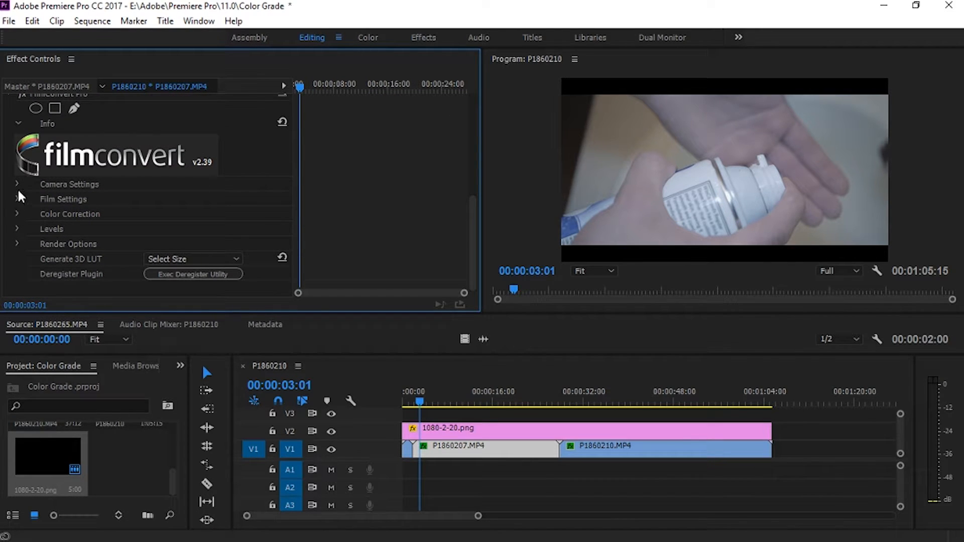
pyautogui.click(17, 184)
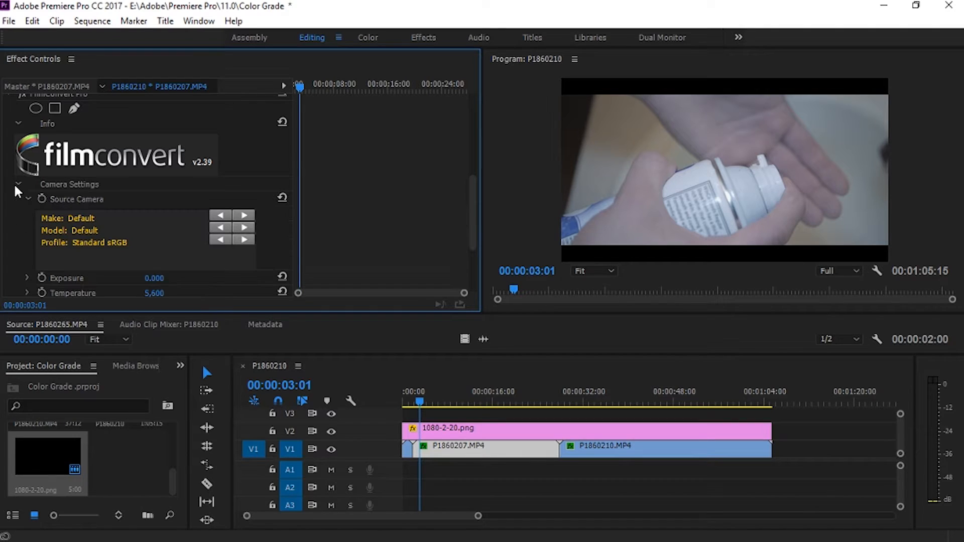
# Set the FilmConvert source camera of P1860207.MP4 to make Panasonic, model GH4, profile CineLike D
pyautogui.click(243, 215)
pyautogui.click(243, 215)
pyautogui.click(243, 214)
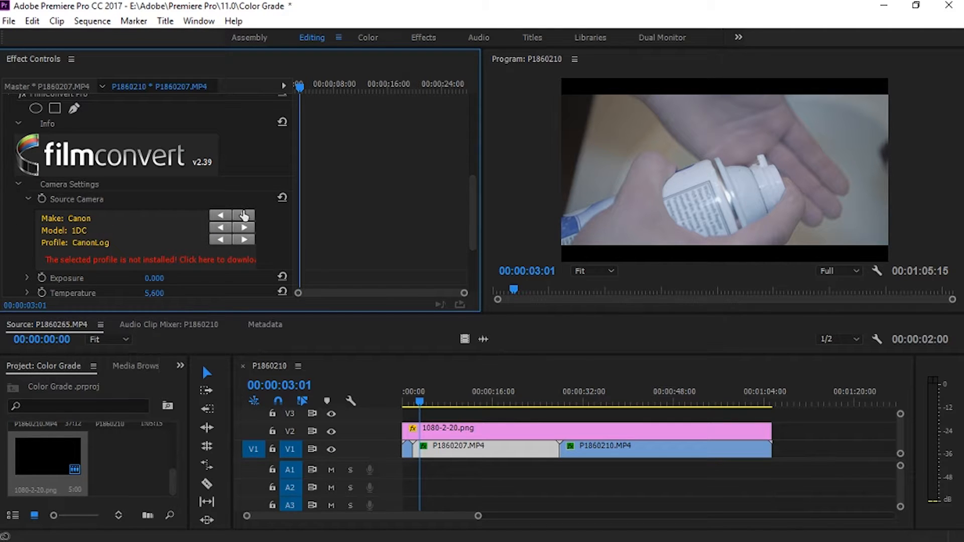
pyautogui.click(243, 215)
pyautogui.click(242, 215)
pyautogui.click(243, 215)
pyautogui.click(243, 215)
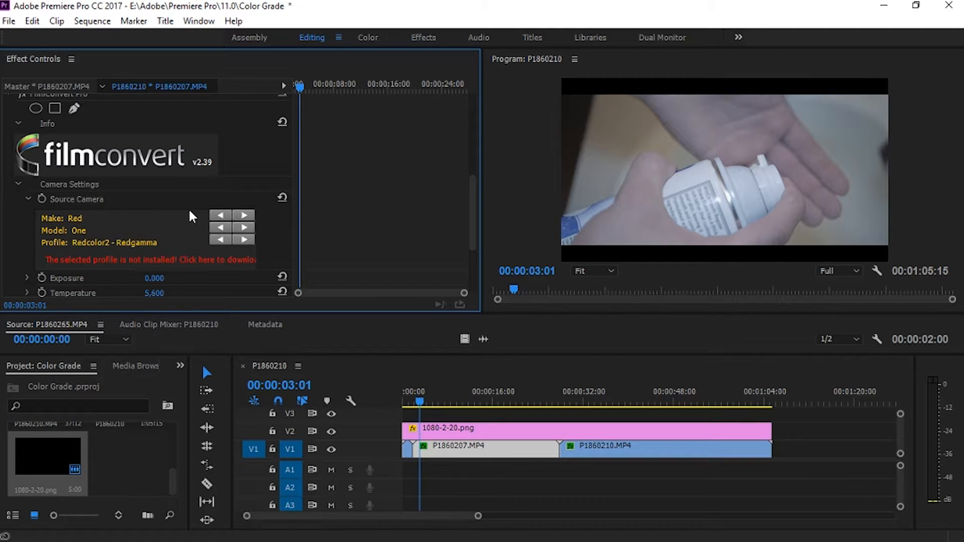
pyautogui.click(222, 215)
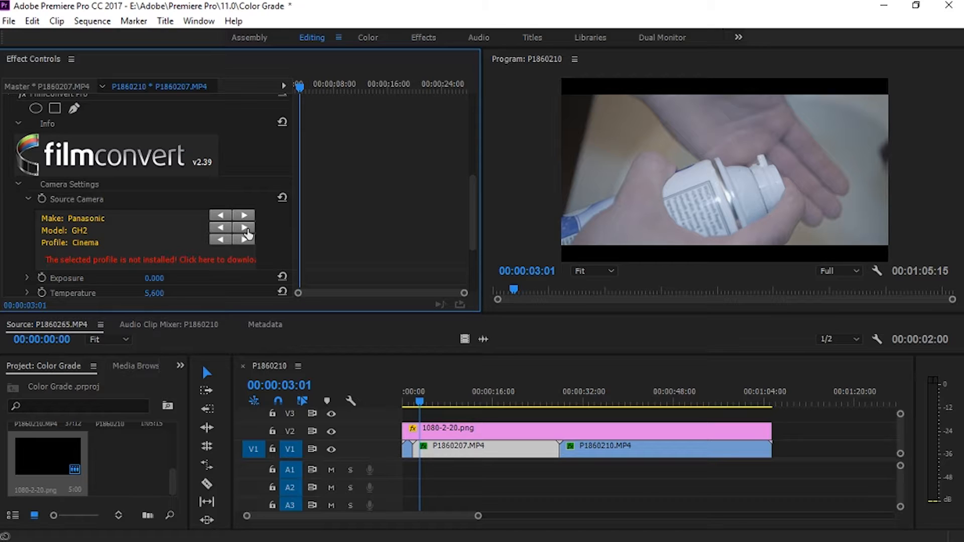
pyautogui.click(244, 227)
pyautogui.click(245, 228)
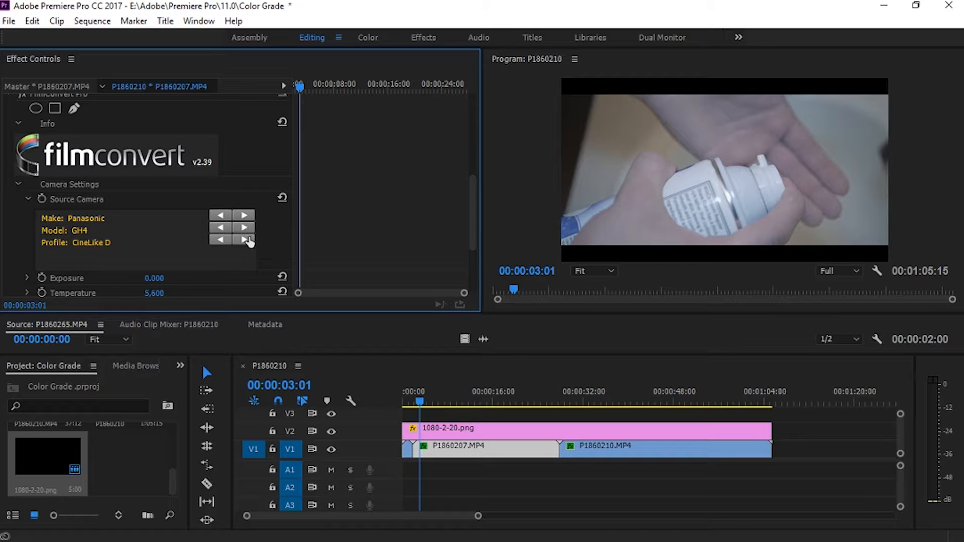
# Set the FilmConvert camera temperature of P1860207.MP4 to about 5,941 and reselect the clip in the sequence
pyautogui.scroll(-5, 224, 257)
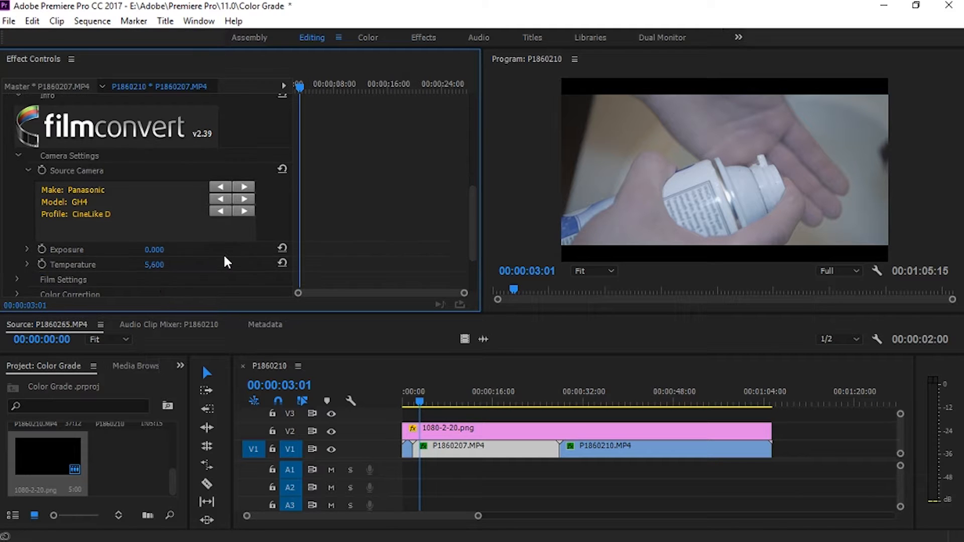
pyautogui.scroll(-1, 224, 260)
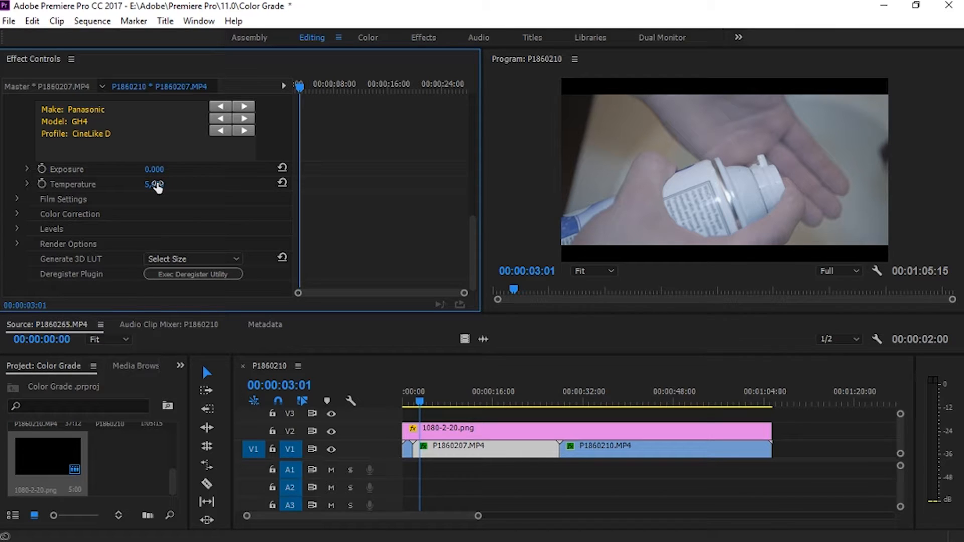
pyautogui.moveTo(157, 186); pyautogui.dragTo(406, 226)
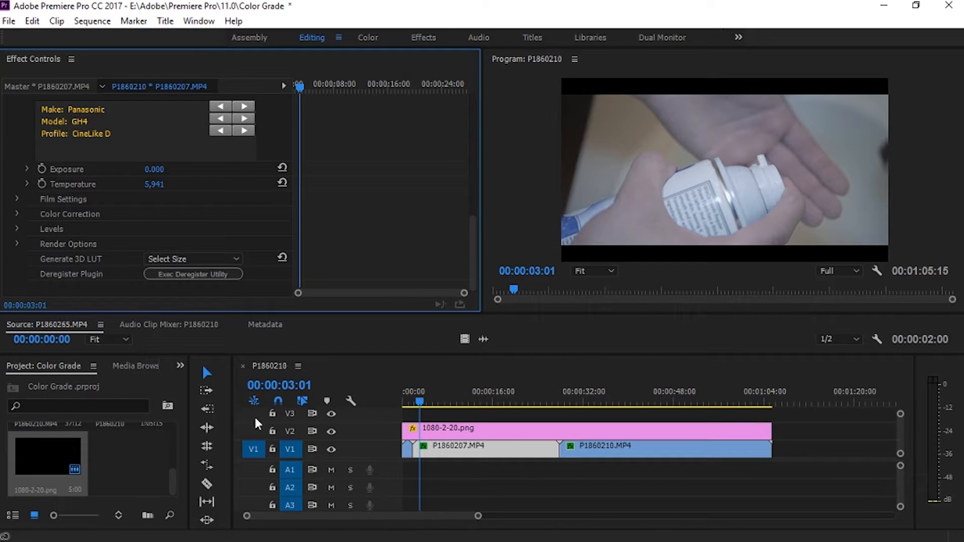
pyautogui.click(463, 454)
pyautogui.click(463, 437)
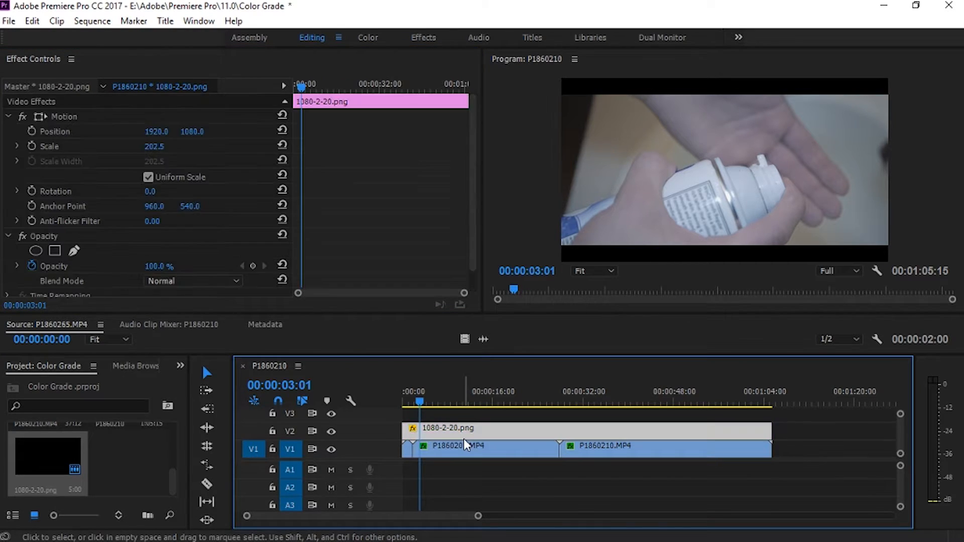
pyautogui.click(466, 448)
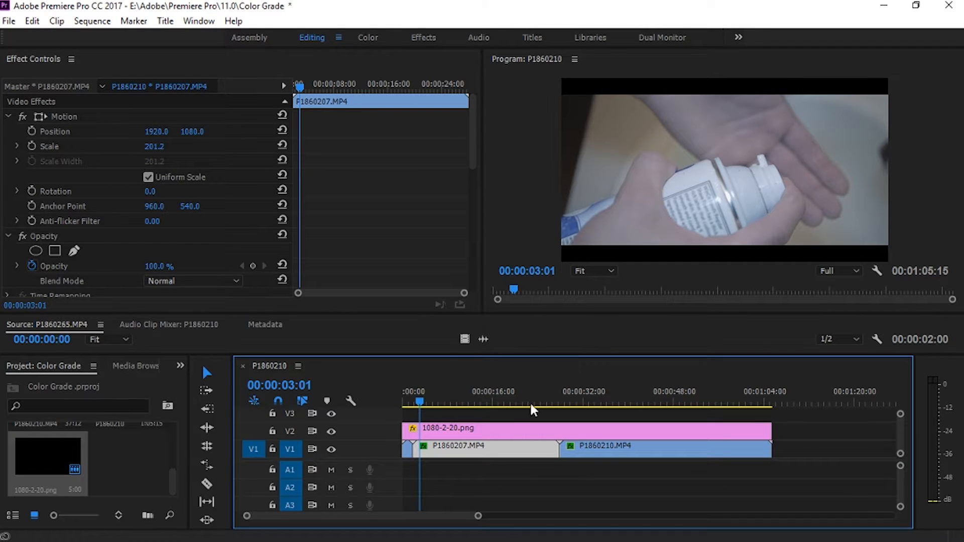
# Go to about 00:00:09:14 in P1860207.MP4 and set its FilmConvert camera temperature to 4,734
pyautogui.moveTo(508, 404); pyautogui.dragTo(456, 406)
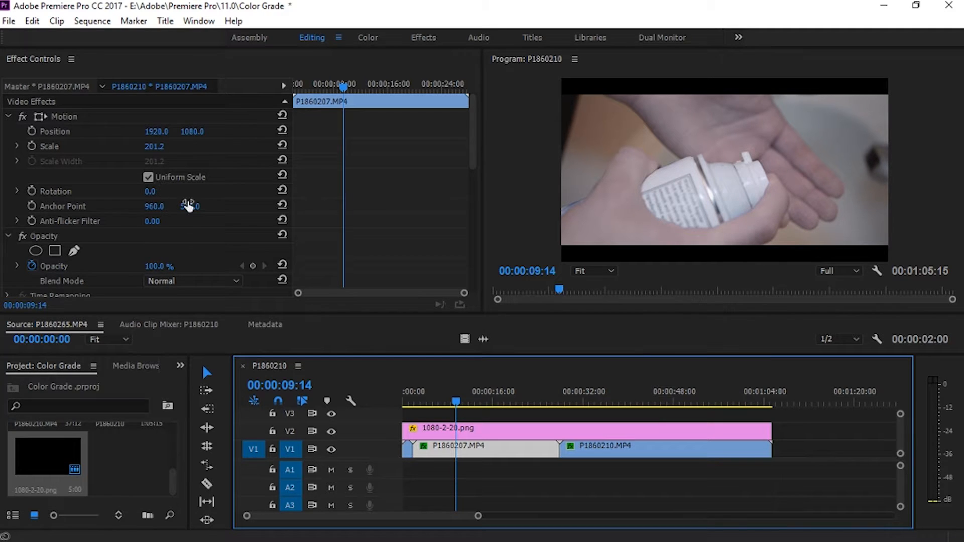
pyautogui.scroll(-3, 189, 207)
pyautogui.scroll(-7, 188, 206)
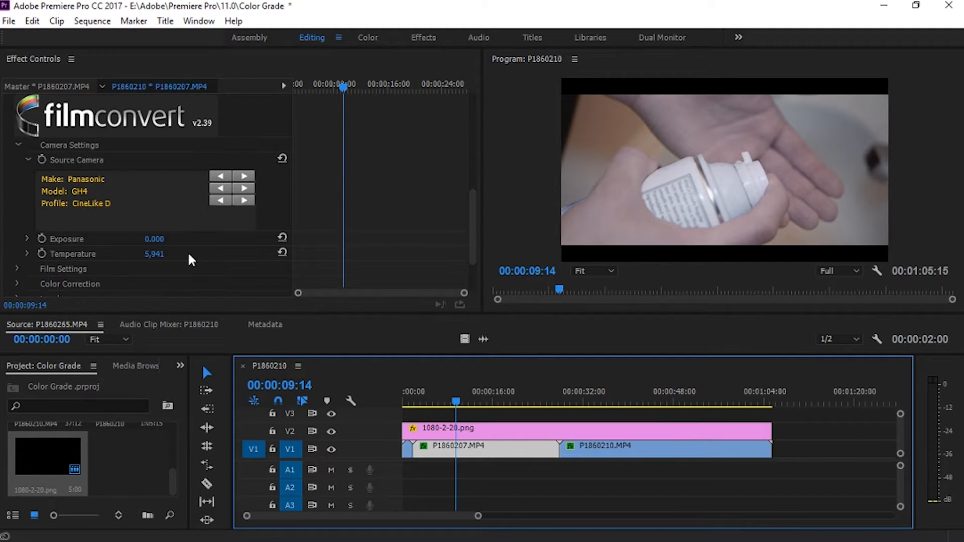
pyautogui.moveTo(155, 256); pyautogui.dragTo(187, 245)
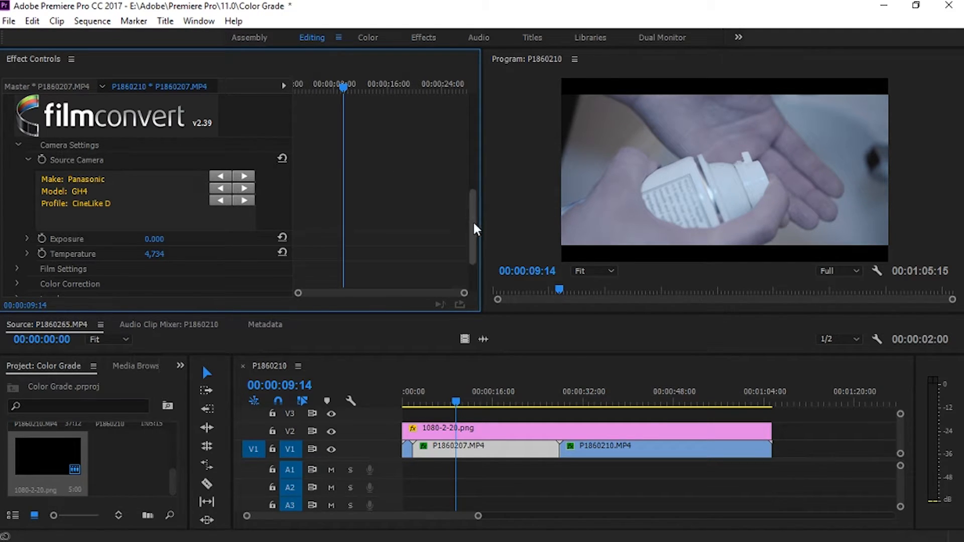
# Compare film stocks in the FilmConvert film settings of P1860207.MP4, convert to FJ Ast 100 and set the grain to 20%
pyautogui.moveTo(472, 225); pyautogui.dragTo(472, 267)
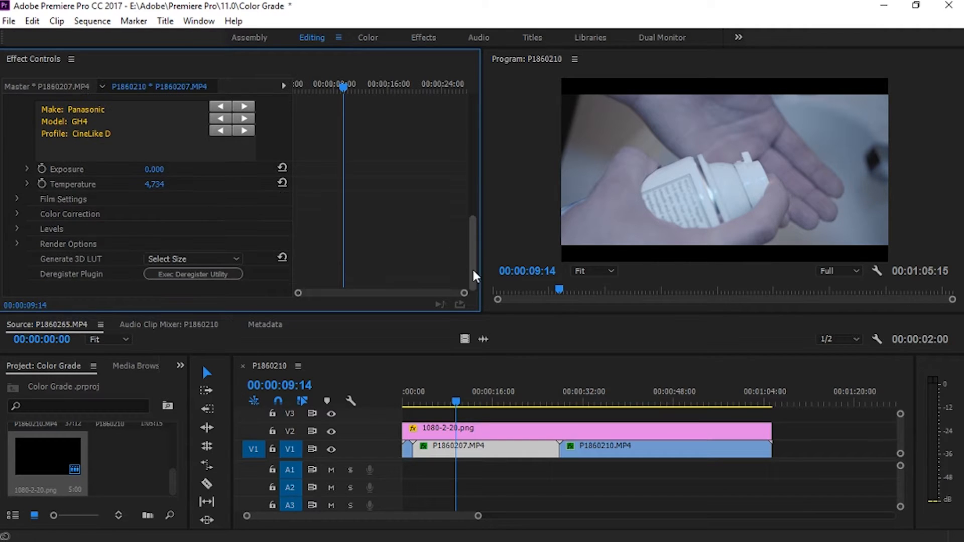
pyautogui.click(18, 197)
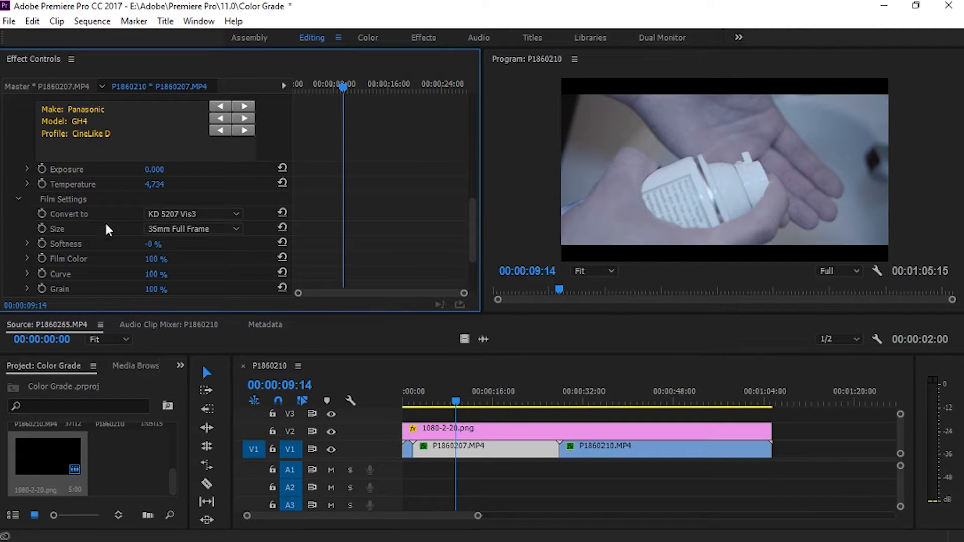
pyautogui.click(221, 215)
pyautogui.click(224, 216)
pyautogui.scroll(-3, 222, 212)
pyautogui.scroll(-3, 223, 214)
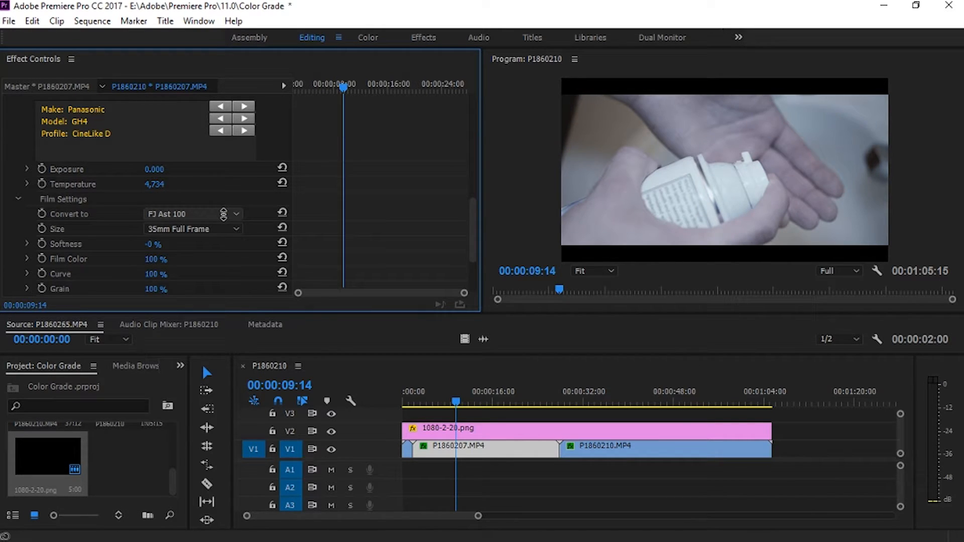
pyautogui.scroll(-3, 223, 214)
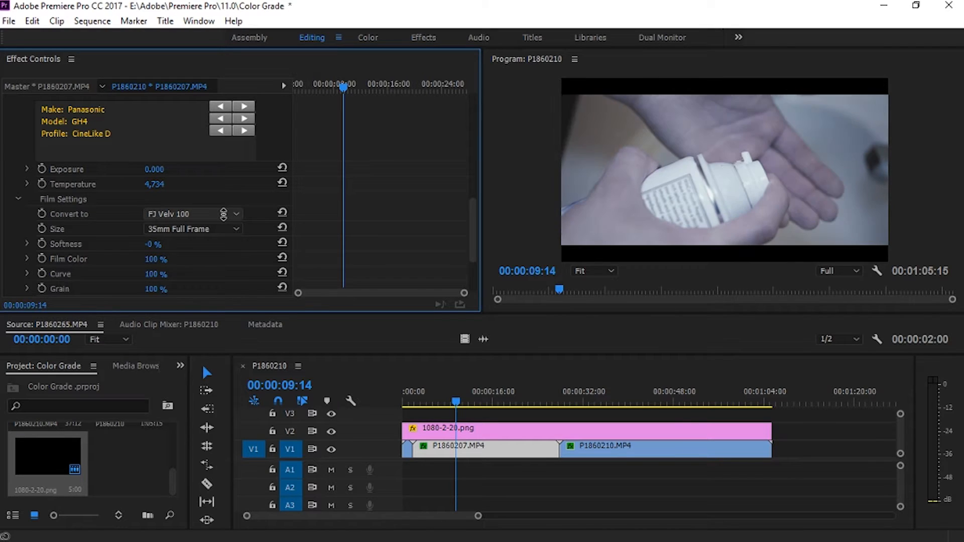
pyautogui.scroll(-3, 223, 215)
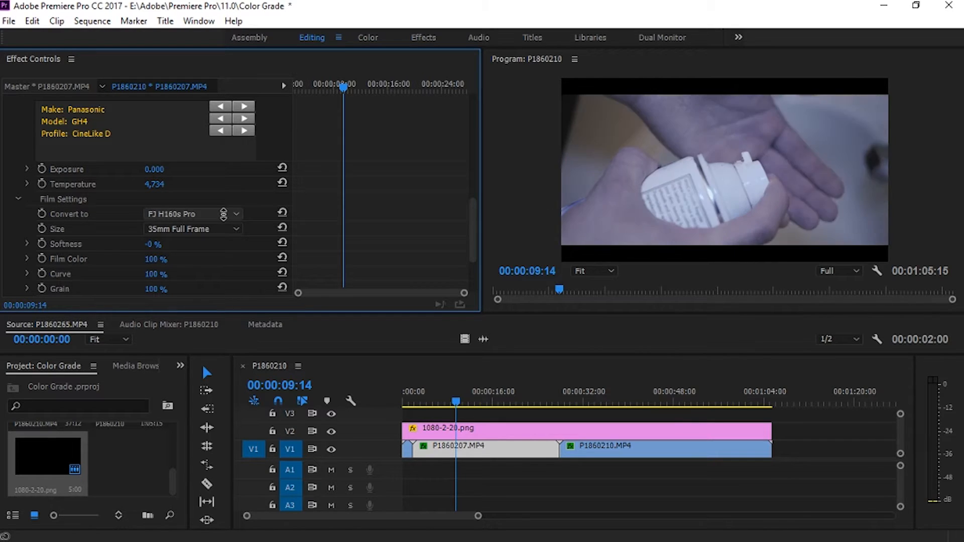
pyautogui.scroll(4, 224, 214)
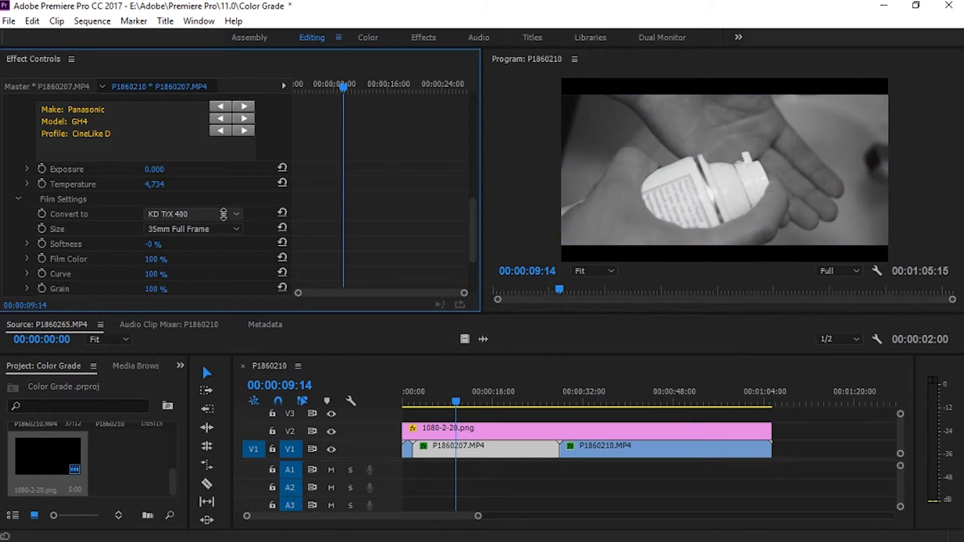
pyautogui.scroll(3, 223, 215)
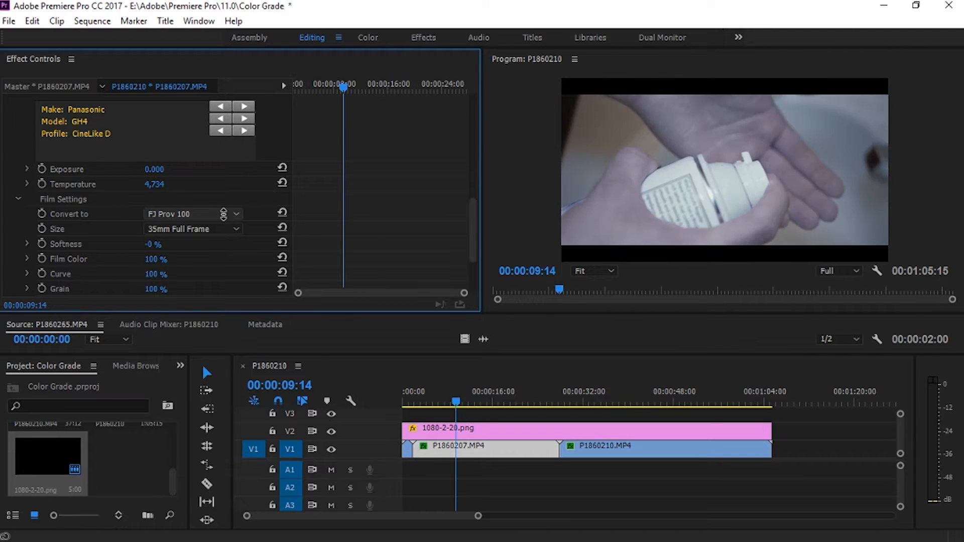
pyautogui.scroll(1, 223, 214)
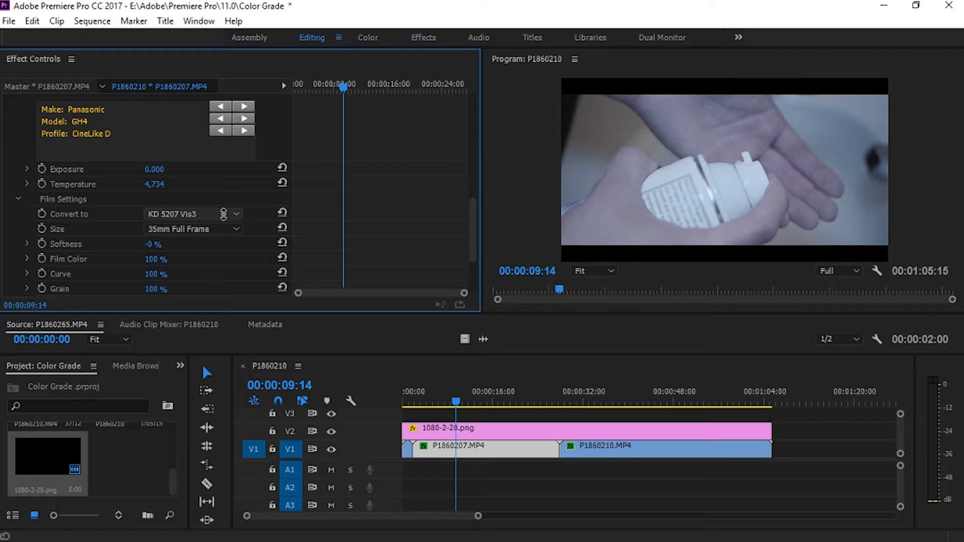
pyautogui.scroll(-1, 223, 214)
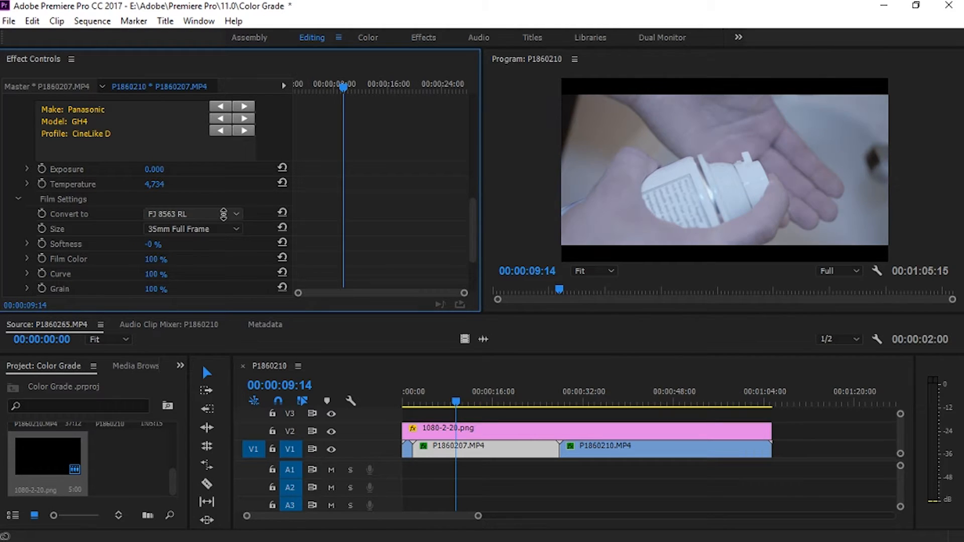
pyautogui.scroll(-1, 223, 214)
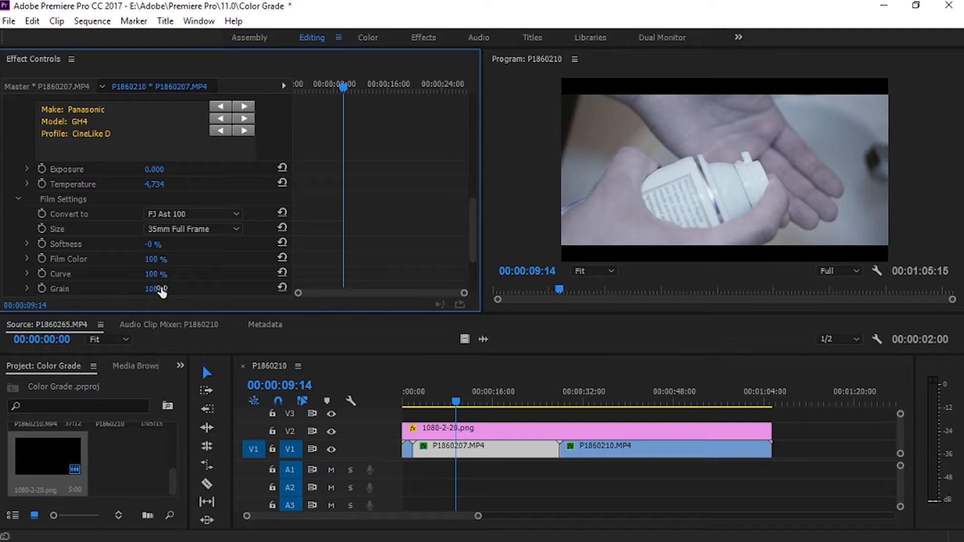
pyautogui.moveTo(153, 291); pyautogui.dragTo(107, 316)
# In the FilmConvert Levels graph, raise the black point, shift the midpoint toward the highlights and lower the white point
pyautogui.moveTo(473, 213); pyautogui.dragTo(475, 245)
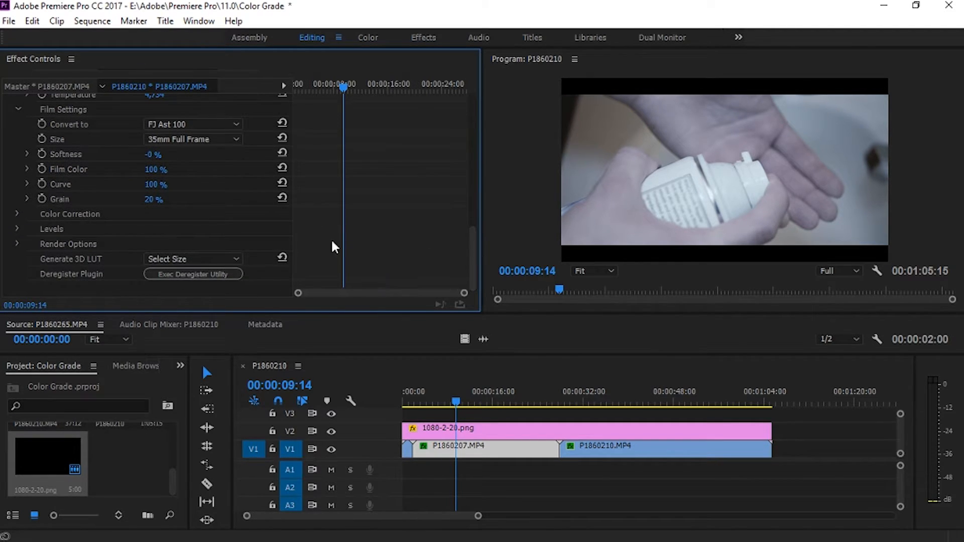
pyautogui.click(17, 229)
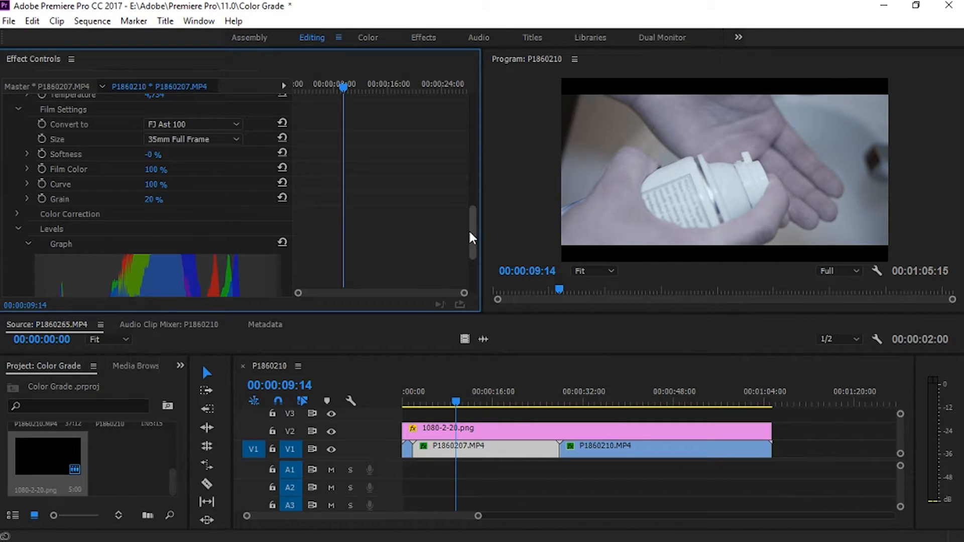
pyautogui.moveTo(469, 232); pyautogui.dragTo(447, 261)
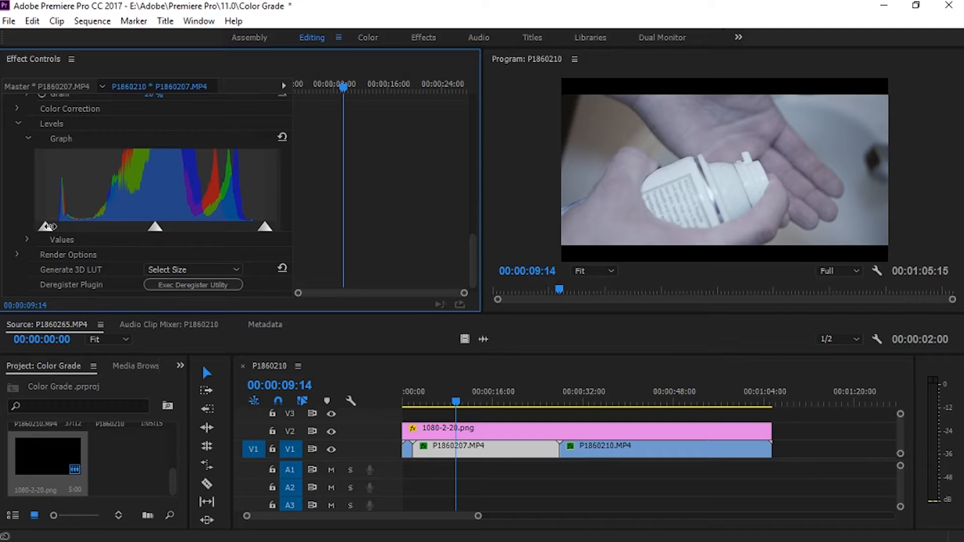
pyautogui.moveTo(49, 228); pyautogui.dragTo(72, 228)
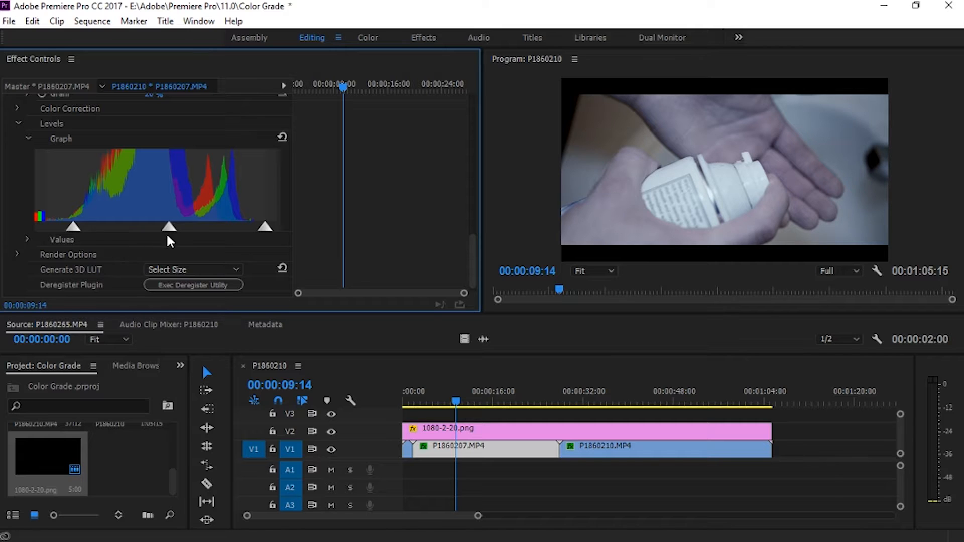
pyautogui.moveTo(169, 228)
pyautogui.mouseDown()
pyautogui.moveTo(157, 227)
pyautogui.moveTo(207, 227)
pyautogui.moveTo(181, 228)
pyautogui.mouseUp()
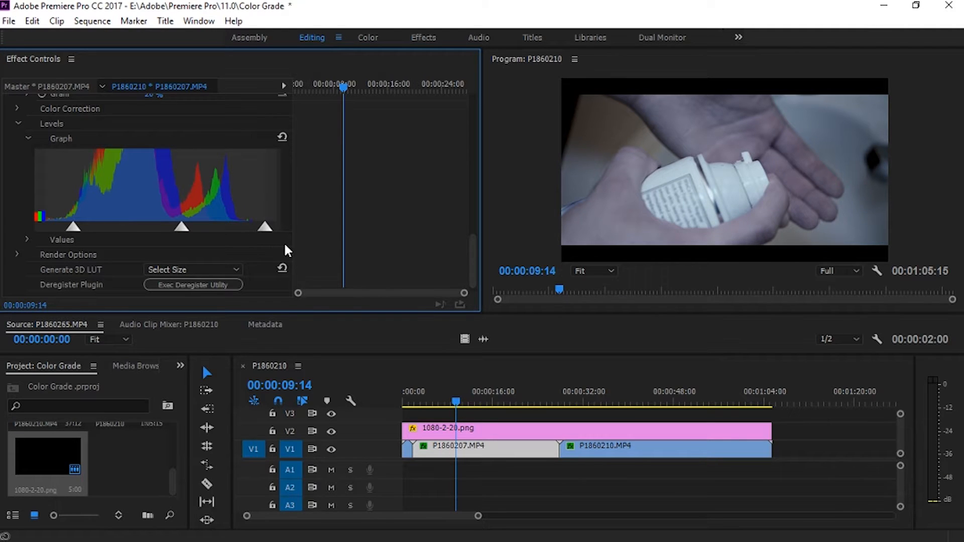
pyautogui.moveTo(264, 229); pyautogui.dragTo(238, 247)
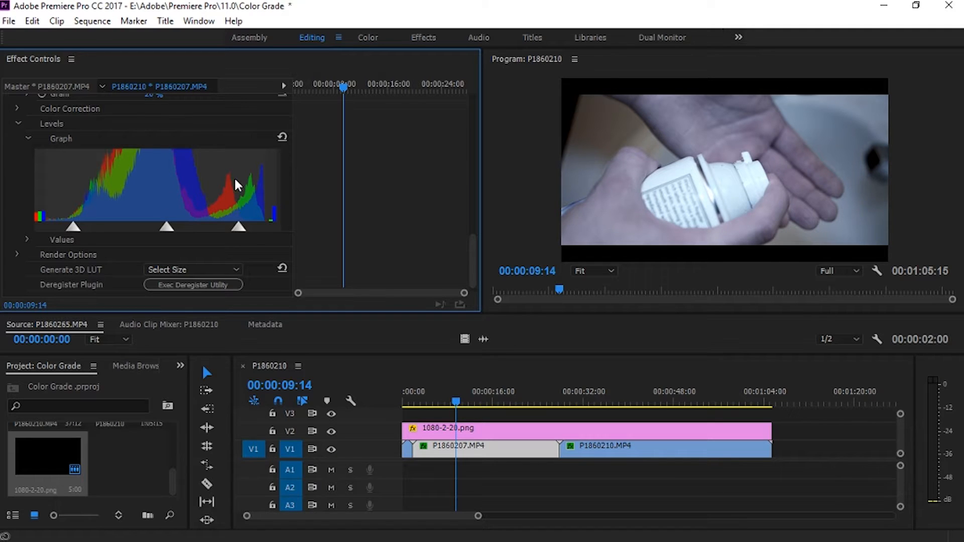
# In the FilmConvert color correction, raise the shadows' brightness slightly, brighten the midtones strongly and darken the highlights
pyautogui.click(17, 108)
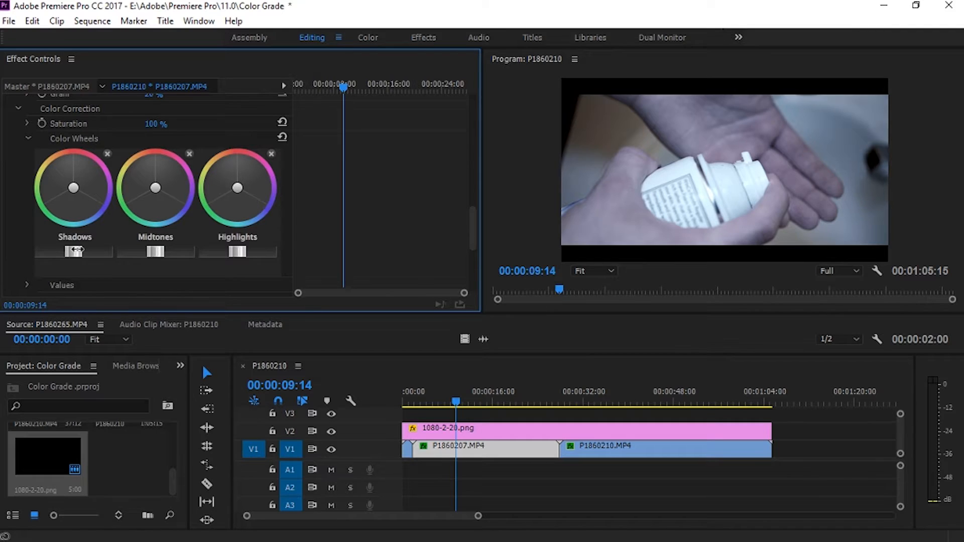
pyautogui.moveTo(77, 250)
pyautogui.mouseDown()
pyautogui.moveTo(64, 252)
pyautogui.moveTo(75, 251)
pyautogui.mouseUp()
pyautogui.moveTo(155, 251)
pyautogui.mouseDown()
pyautogui.moveTo(165, 251)
pyautogui.moveTo(154, 253)
pyautogui.mouseUp()
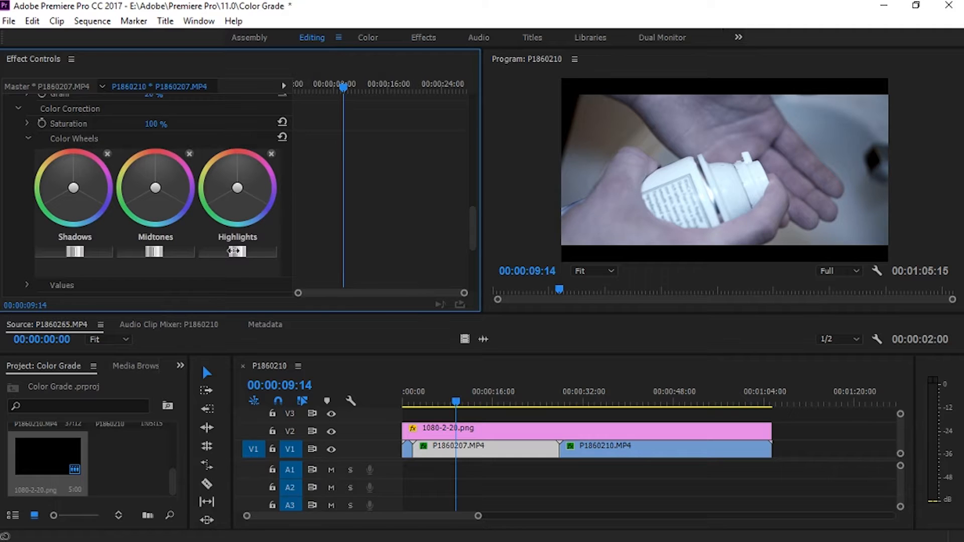
pyautogui.moveTo(231, 249); pyautogui.dragTo(229, 252)
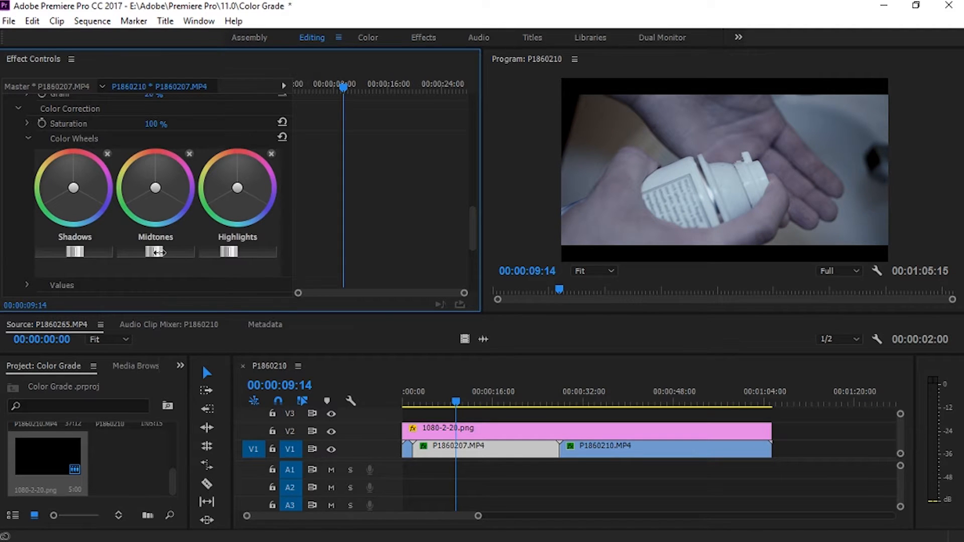
pyautogui.moveTo(157, 252); pyautogui.dragTo(164, 253)
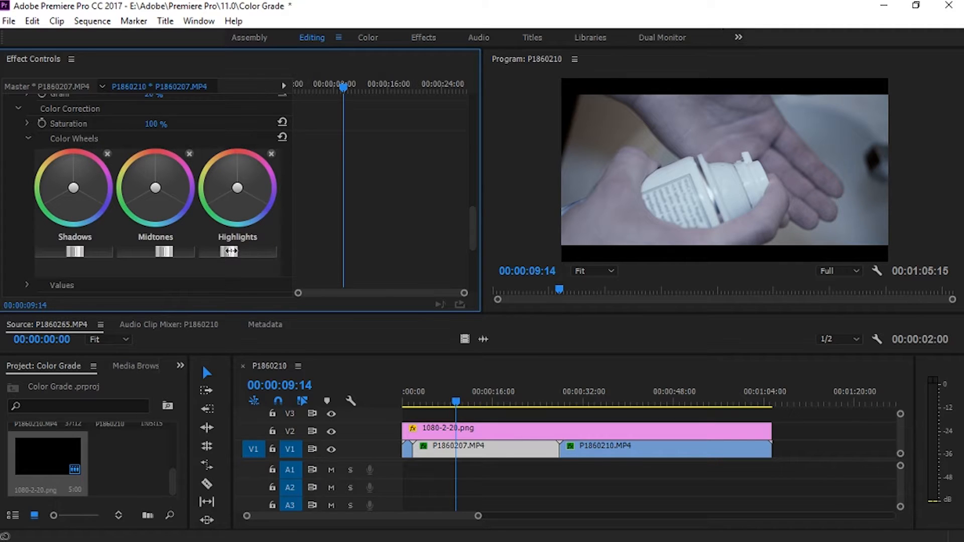
pyautogui.moveTo(229, 259); pyautogui.dragTo(222, 261)
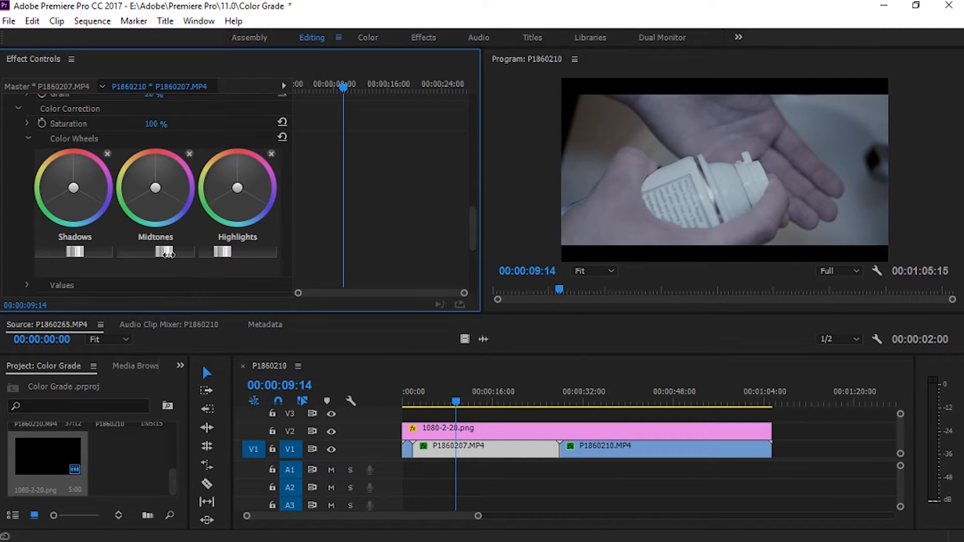
pyautogui.moveTo(165, 253); pyautogui.dragTo(178, 254)
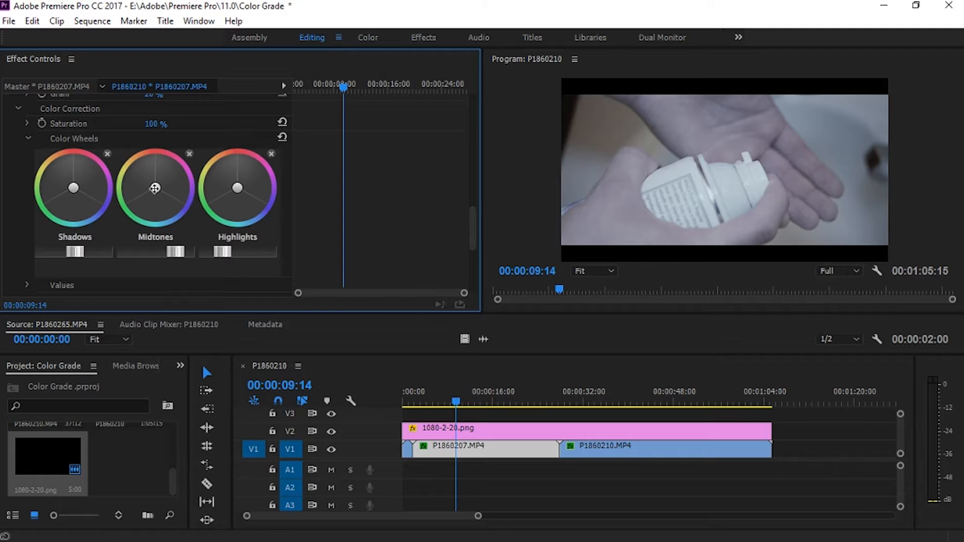
# Tint the midtones and highlights moderately toward blue and the shadows strongly toward cyan-blue with the FilmConvert color wheels
pyautogui.moveTo(154, 188)
pyautogui.mouseDown()
pyautogui.moveTo(159, 208)
pyautogui.moveTo(146, 213)
pyautogui.moveTo(168, 214)
pyautogui.moveTo(160, 204)
pyautogui.mouseUp()
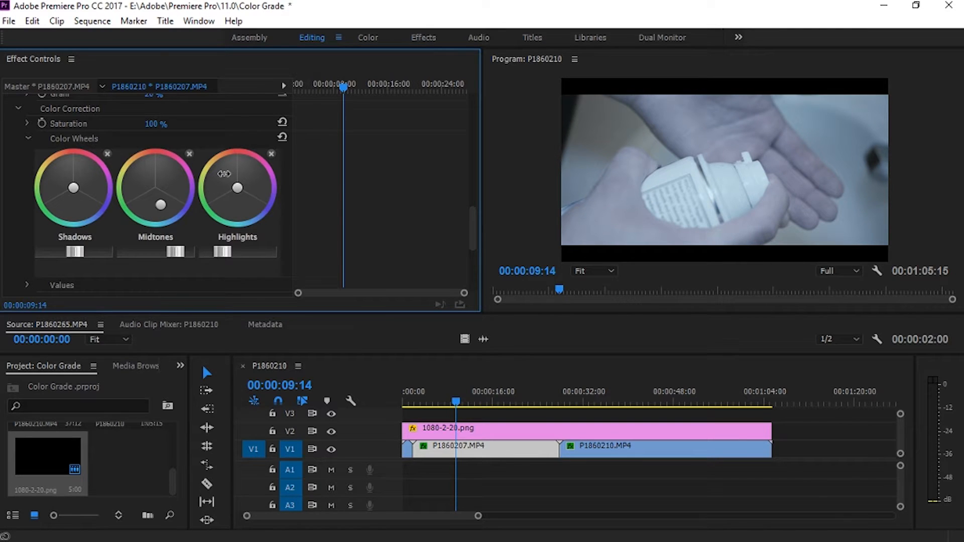
pyautogui.moveTo(238, 187); pyautogui.dragTo(243, 209)
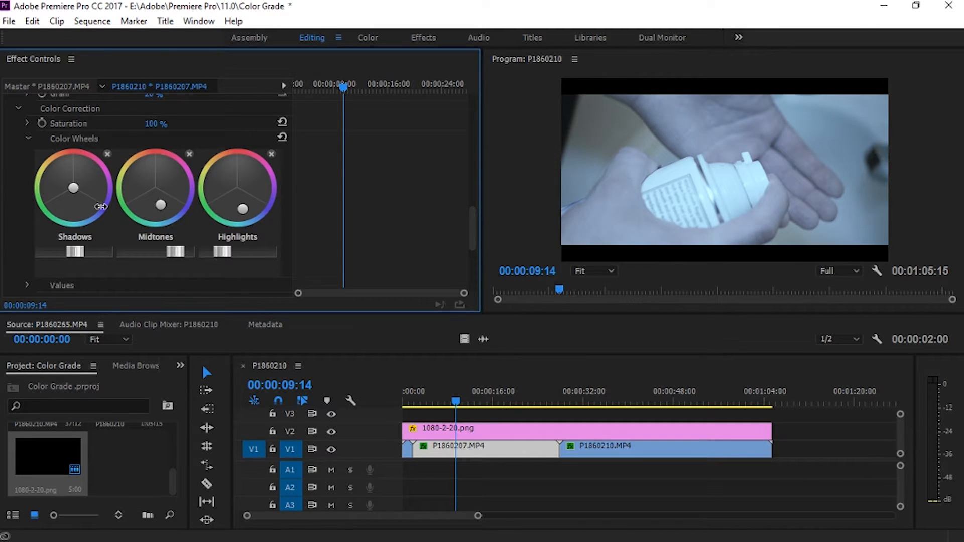
pyautogui.moveTo(73, 189); pyautogui.dragTo(80, 218)
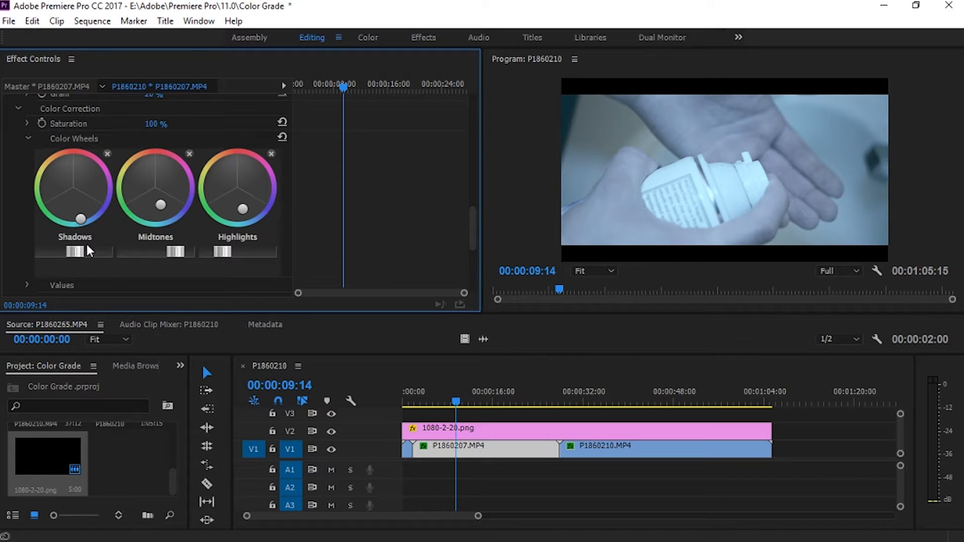
pyautogui.moveTo(80, 219); pyautogui.dragTo(70, 244)
# Lower the brightness of the shadows and midtones, and slightly that of the highlights, in the FilmConvert color correction
pyautogui.moveTo(475, 210); pyautogui.dragTo(473, 241)
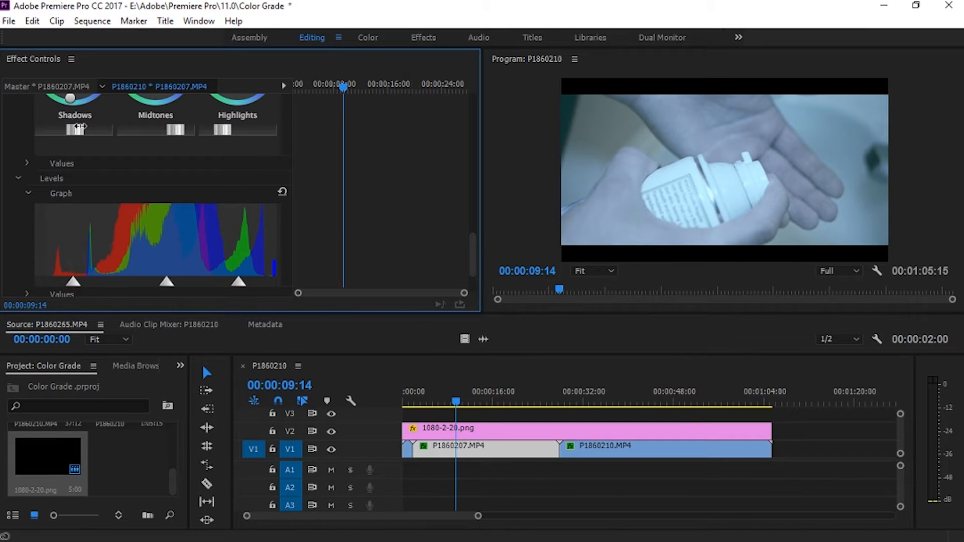
pyautogui.moveTo(80, 127)
pyautogui.mouseDown()
pyautogui.moveTo(57, 134)
pyautogui.moveTo(65, 138)
pyautogui.mouseUp()
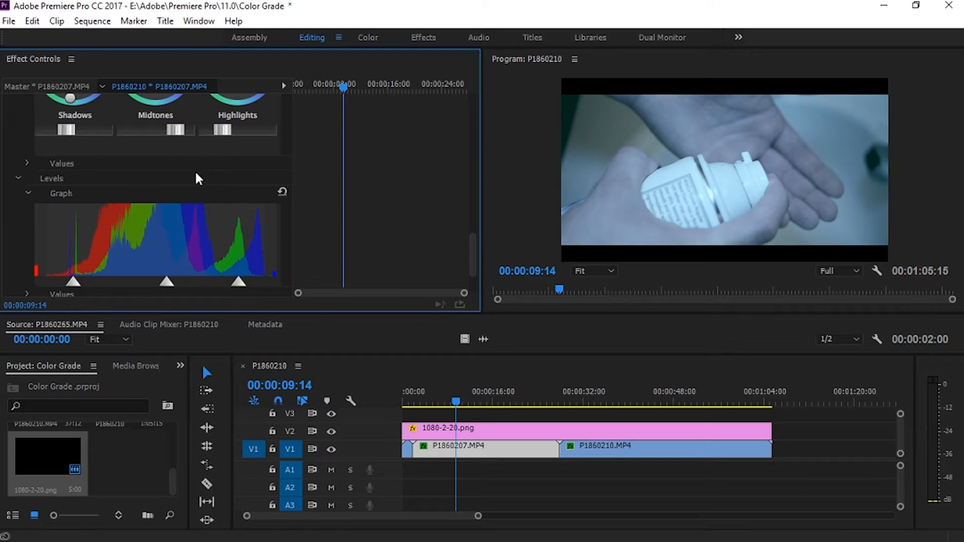
pyautogui.moveTo(175, 130); pyautogui.dragTo(166, 133)
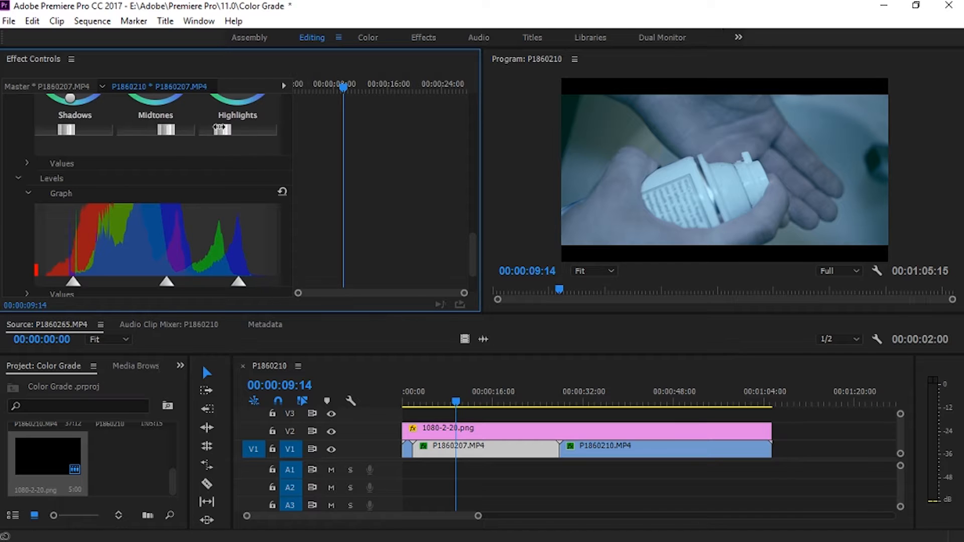
pyautogui.moveTo(220, 129); pyautogui.dragTo(221, 149)
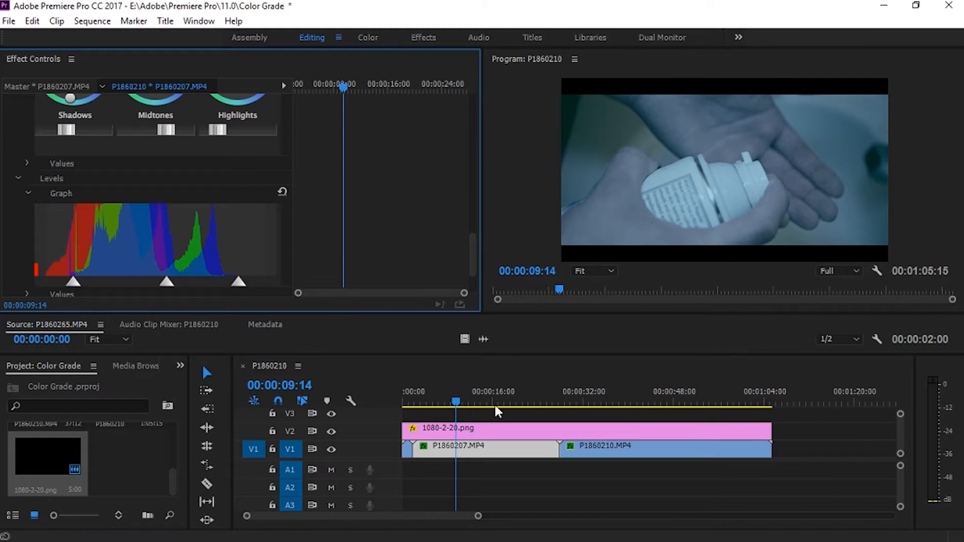
# Scrub to about 00:00:11:22 to review the blue grade of P1860207.MP4 and examine its FilmConvert Levels graph
pyautogui.click(473, 402)
pyautogui.moveTo(476, 402); pyautogui.dragTo(470, 485)
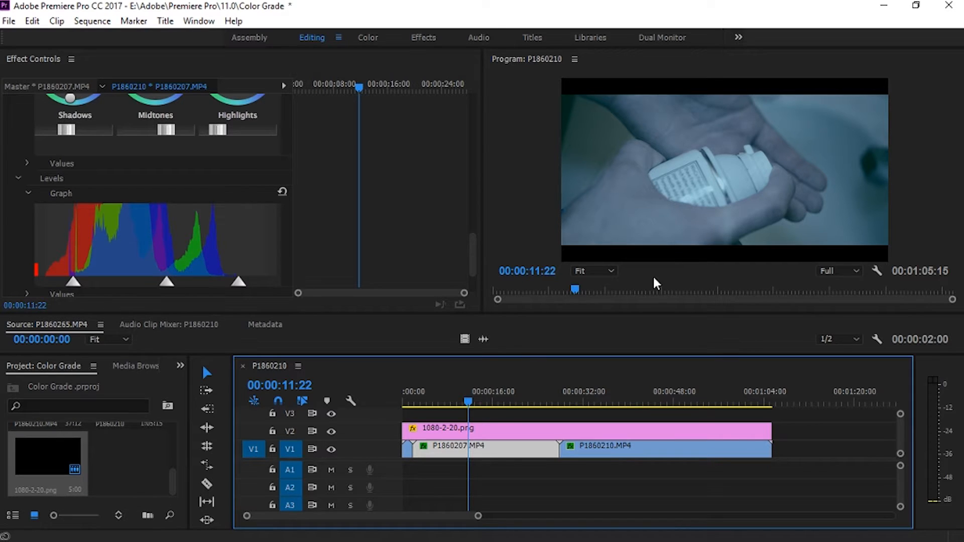
pyautogui.scroll(-3, 467, 269)
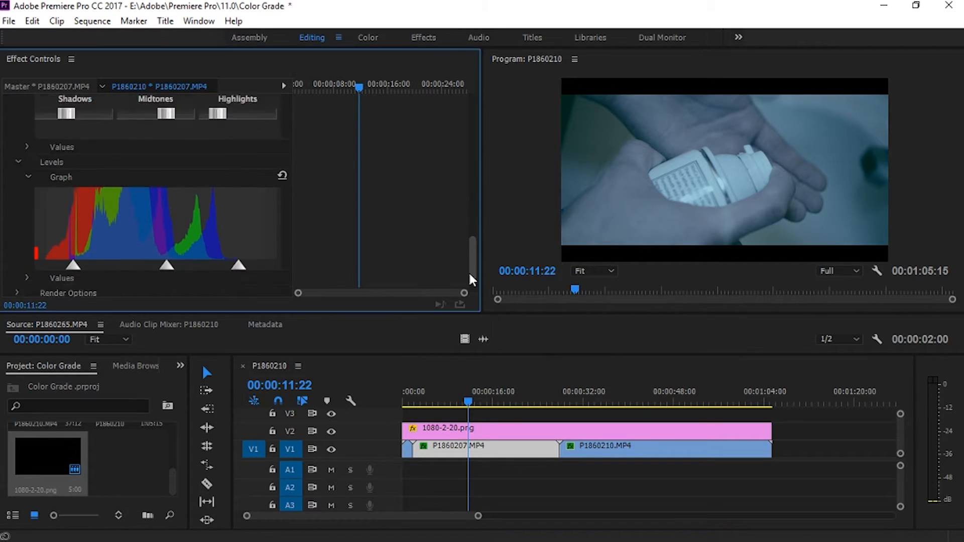
pyautogui.scroll(3, 467, 274)
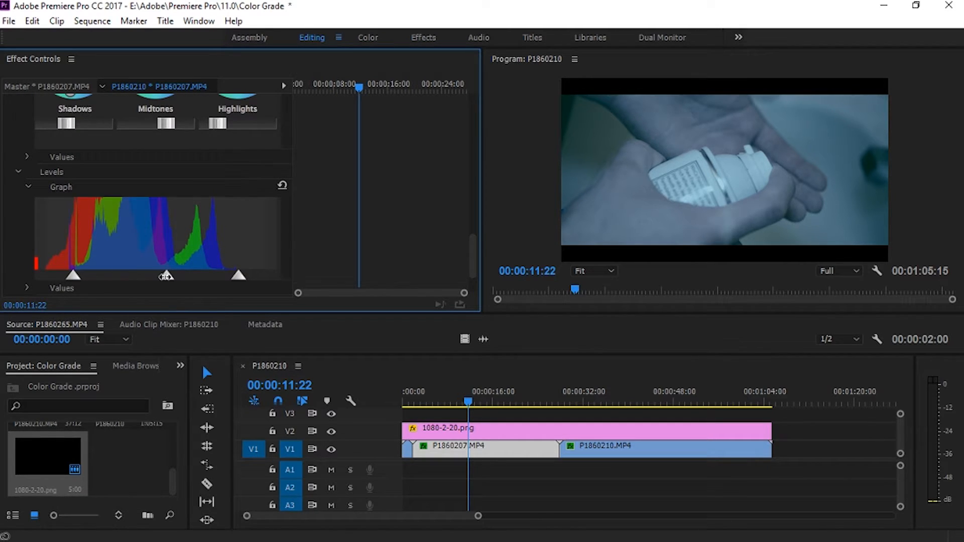
# In the FilmConvert Levels of P1860207.MP4, lower the midpoint and white point and raise the black point slightly, checking the frame at 00:00:15:08
pyautogui.moveTo(166, 276)
pyautogui.mouseDown()
pyautogui.moveTo(205, 275)
pyautogui.moveTo(138, 275)
pyautogui.moveTo(148, 275)
pyautogui.mouseUp()
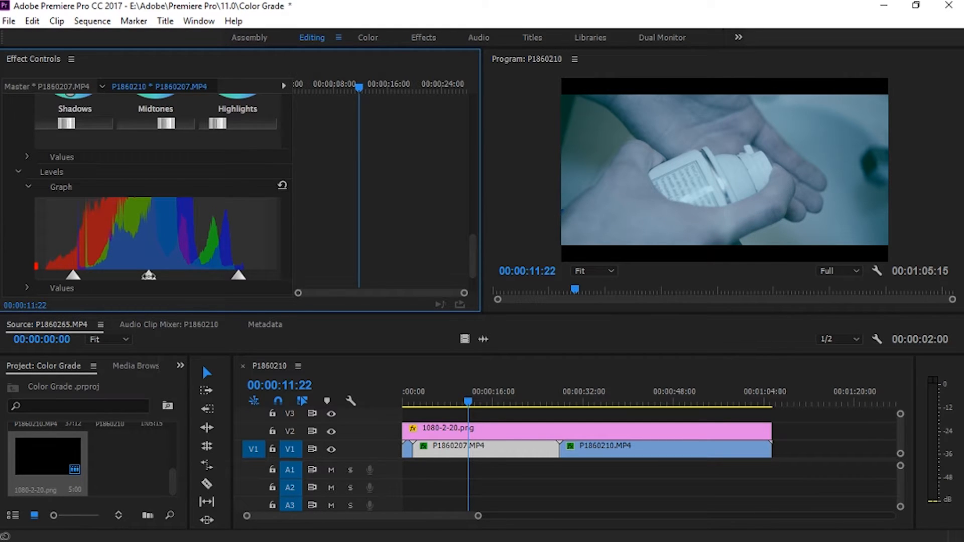
pyautogui.moveTo(148, 275); pyautogui.dragTo(150, 276)
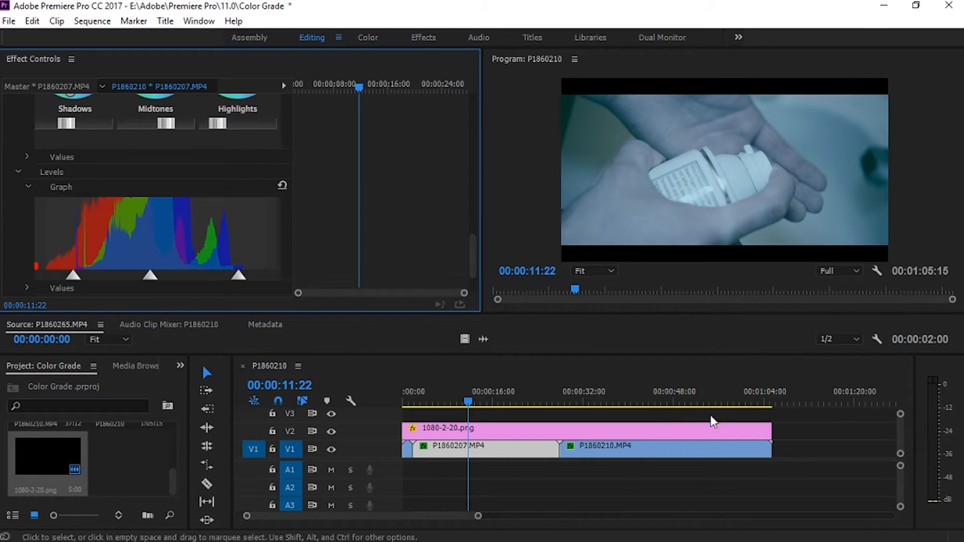
pyautogui.click(457, 394)
pyautogui.moveTo(459, 389); pyautogui.dragTo(491, 400)
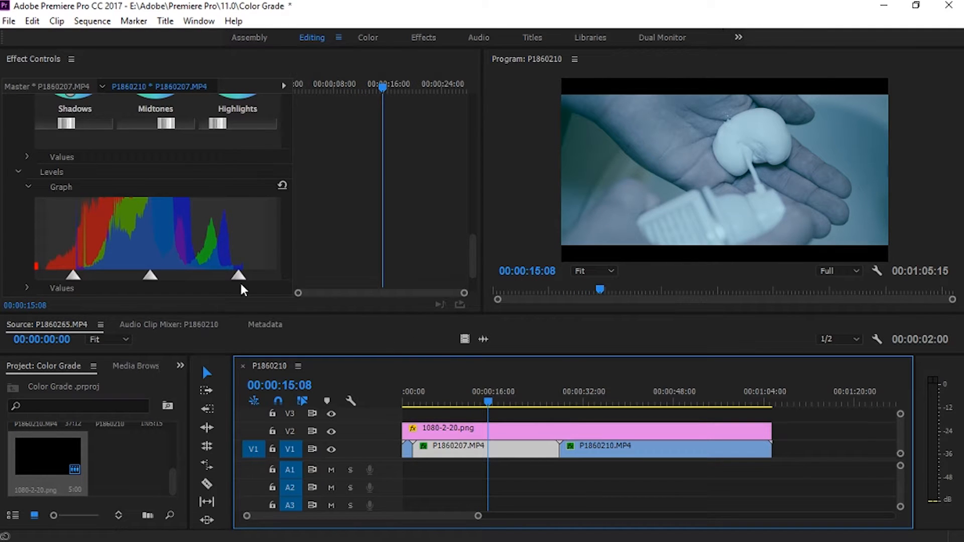
pyautogui.moveTo(240, 276); pyautogui.dragTo(214, 299)
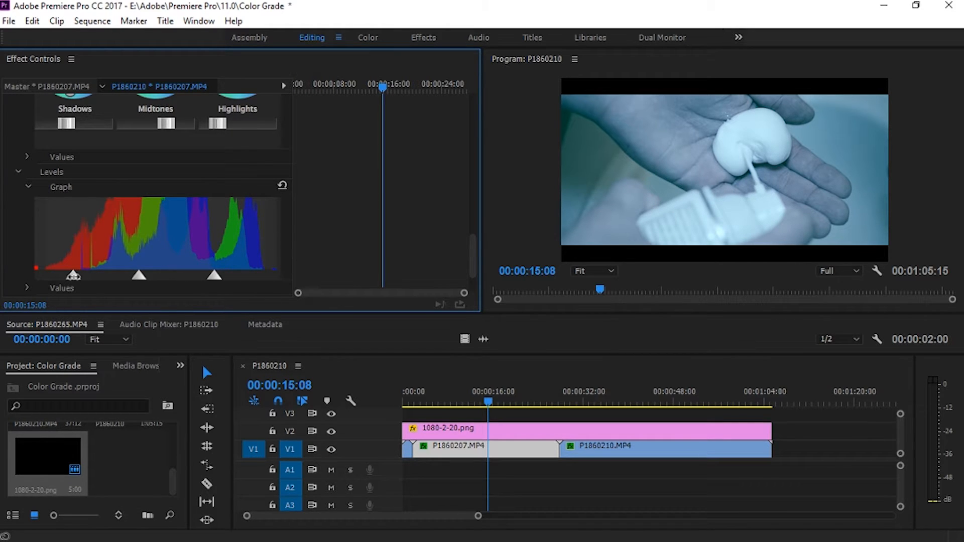
pyautogui.moveTo(73, 275)
pyautogui.mouseDown()
pyautogui.moveTo(45, 276)
pyautogui.moveTo(92, 278)
pyautogui.moveTo(78, 284)
pyautogui.mouseUp()
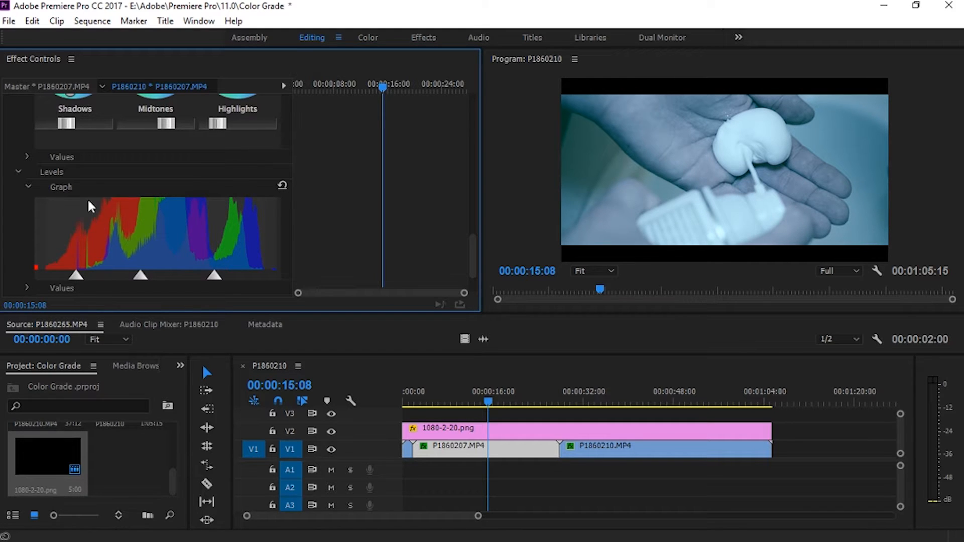
# Darken the shadows slightly in the FilmConvert color correction of P1860207.MP4 and set its saturation to 54%
pyautogui.scroll(4, 92, 100)
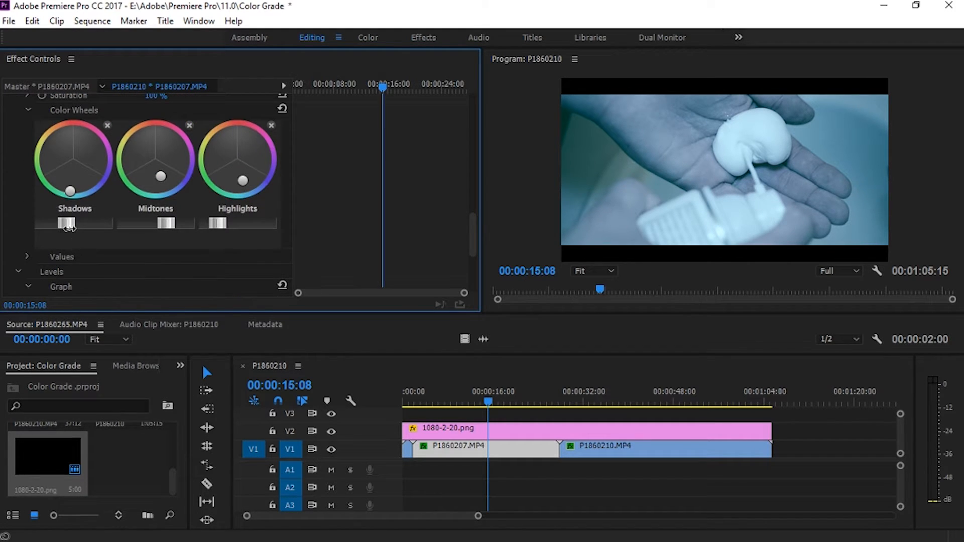
pyautogui.moveTo(69, 227)
pyautogui.mouseDown()
pyautogui.moveTo(61, 227)
pyautogui.moveTo(70, 227)
pyautogui.moveTo(68, 238)
pyautogui.mouseUp()
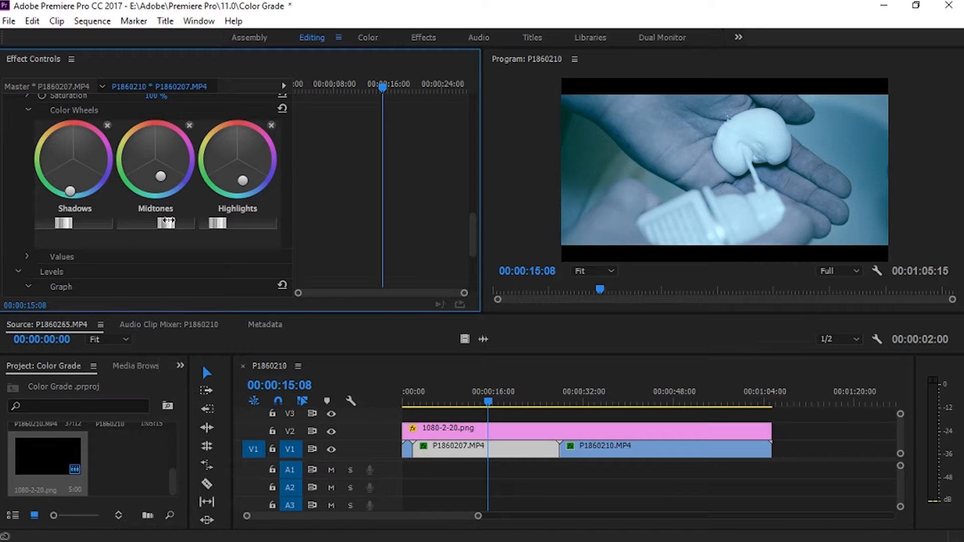
pyautogui.moveTo(166, 223)
pyautogui.mouseDown()
pyautogui.moveTo(152, 237)
pyautogui.moveTo(164, 237)
pyautogui.mouseUp()
pyautogui.moveTo(477, 234); pyautogui.dragTo(472, 217)
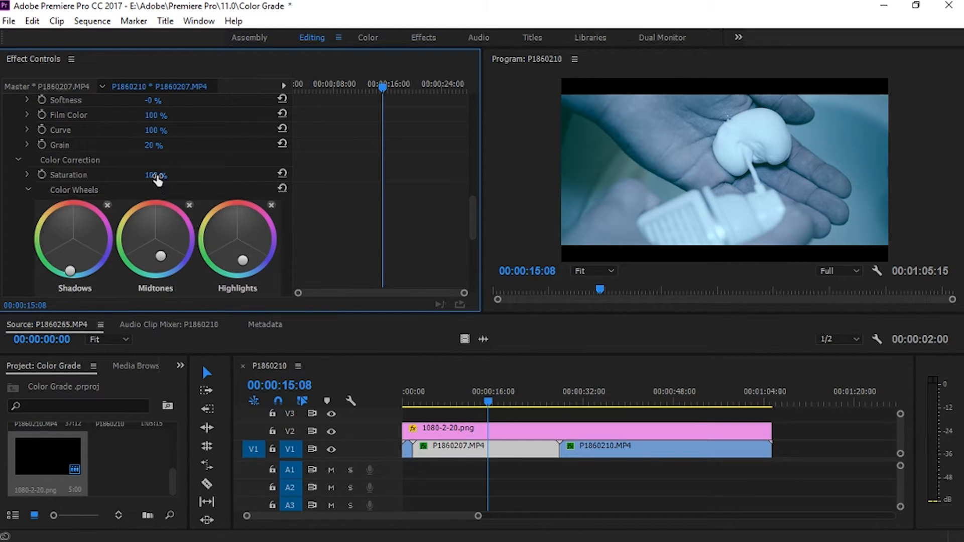
pyautogui.moveTo(152, 175); pyautogui.dragTo(123, 192)
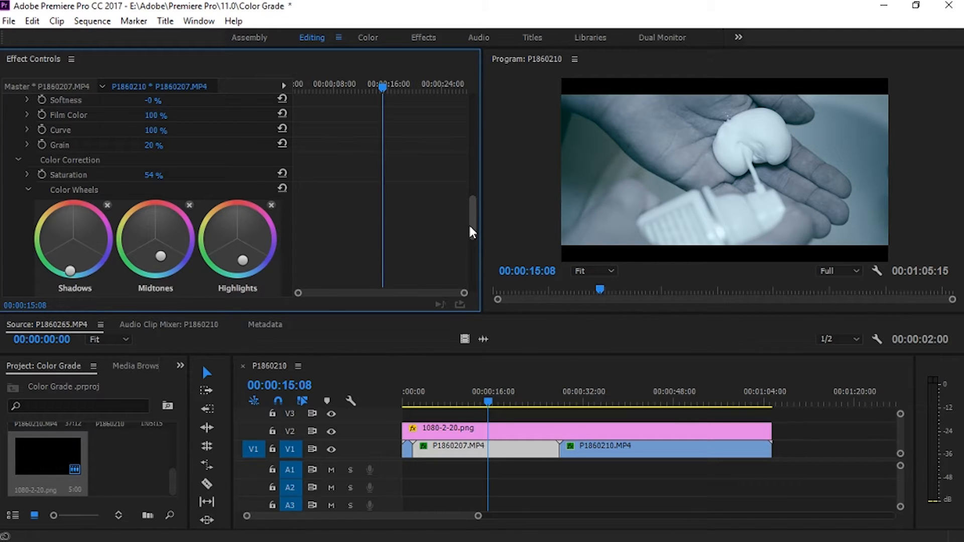
# Tint the midtones strongly toward cyan-blue with the FilmConvert color wheel and lower their brightness
pyautogui.moveTo(468, 234); pyautogui.dragTo(473, 263)
pyautogui.moveTo(162, 132)
pyautogui.mouseDown()
pyautogui.moveTo(165, 145)
pyautogui.moveTo(153, 145)
pyautogui.moveTo(168, 166)
pyautogui.moveTo(160, 141)
pyautogui.moveTo(148, 140)
pyautogui.moveTo(158, 144)
pyautogui.mouseUp()
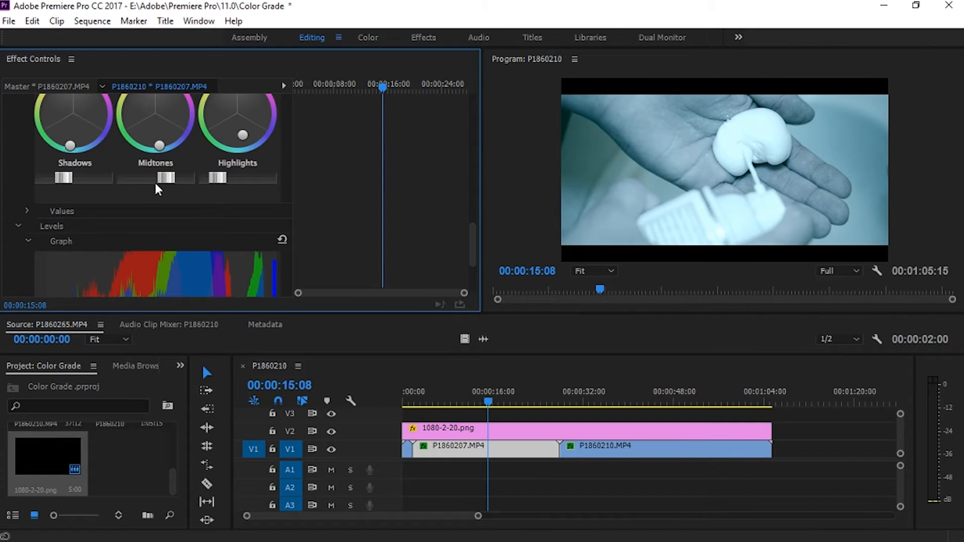
pyautogui.moveTo(166, 179)
pyautogui.mouseDown()
pyautogui.moveTo(147, 183)
pyautogui.moveTo(169, 188)
pyautogui.moveTo(155, 191)
pyautogui.mouseUp()
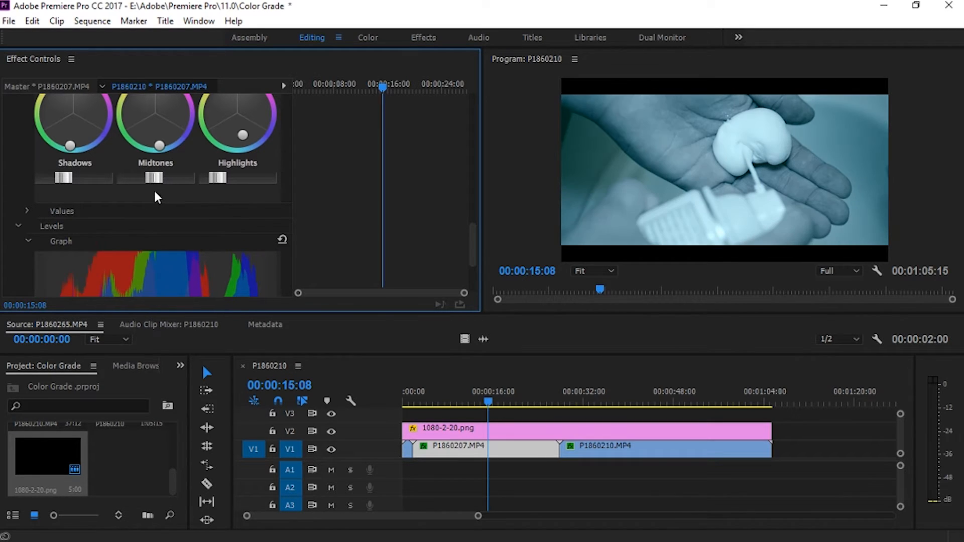
pyautogui.moveTo(218, 178)
pyautogui.mouseDown()
pyautogui.moveTo(242, 177)
pyautogui.moveTo(219, 178)
pyautogui.moveTo(218, 191)
pyautogui.mouseUp()
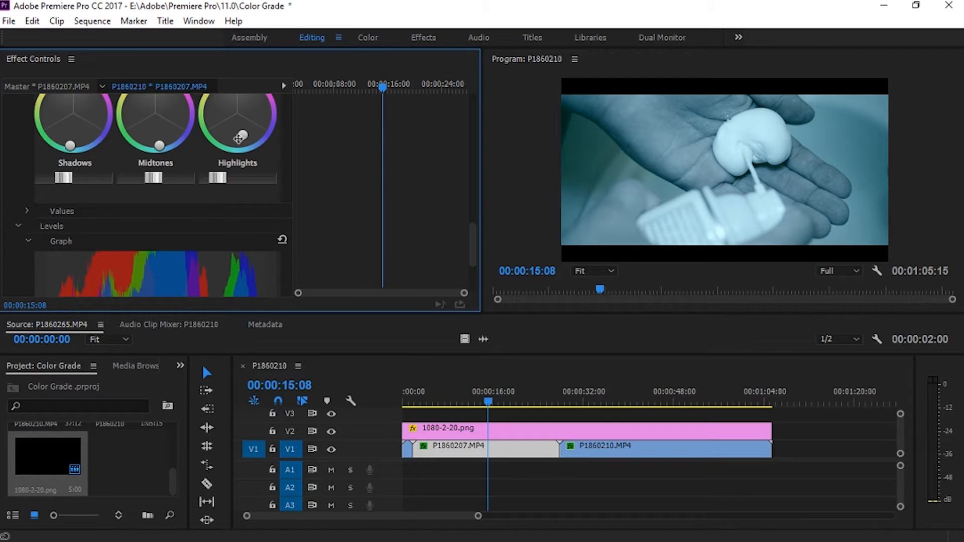
# Pull the highlights' tint back to almost neutral and reduce the shadows' tint to a weak cyan, reviewing the grade at about 00:00:14:27
pyautogui.moveTo(239, 137); pyautogui.dragTo(240, 114)
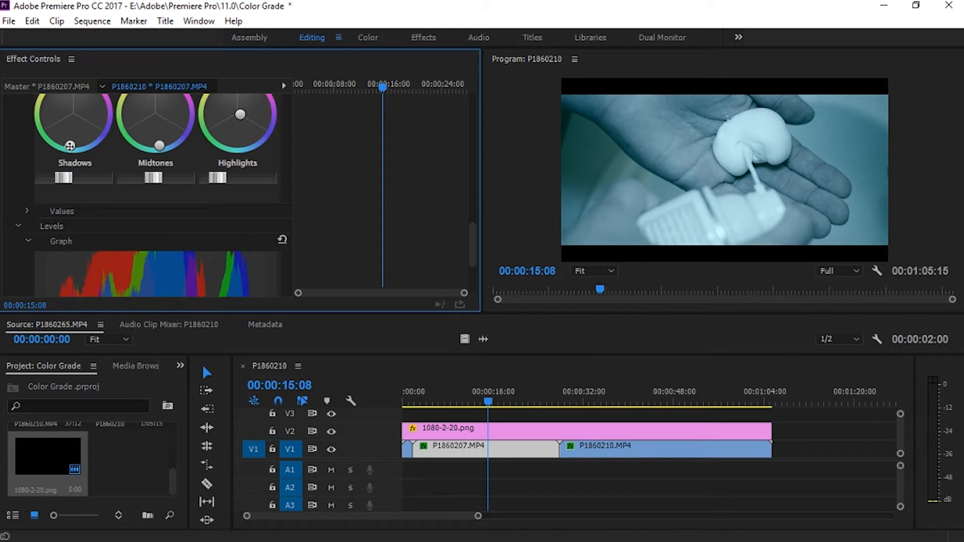
pyautogui.moveTo(70, 145); pyautogui.dragTo(65, 123)
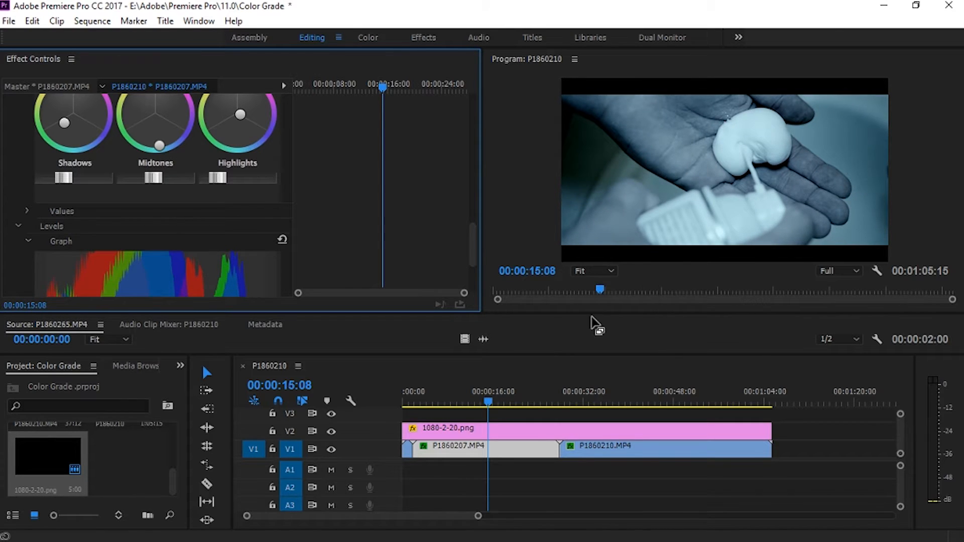
pyautogui.click(492, 376)
pyautogui.press('space')
pyautogui.moveTo(496, 380)
pyautogui.mouseDown()
pyautogui.moveTo(449, 387)
pyautogui.moveTo(501, 394)
pyautogui.moveTo(487, 382)
pyautogui.mouseUp()
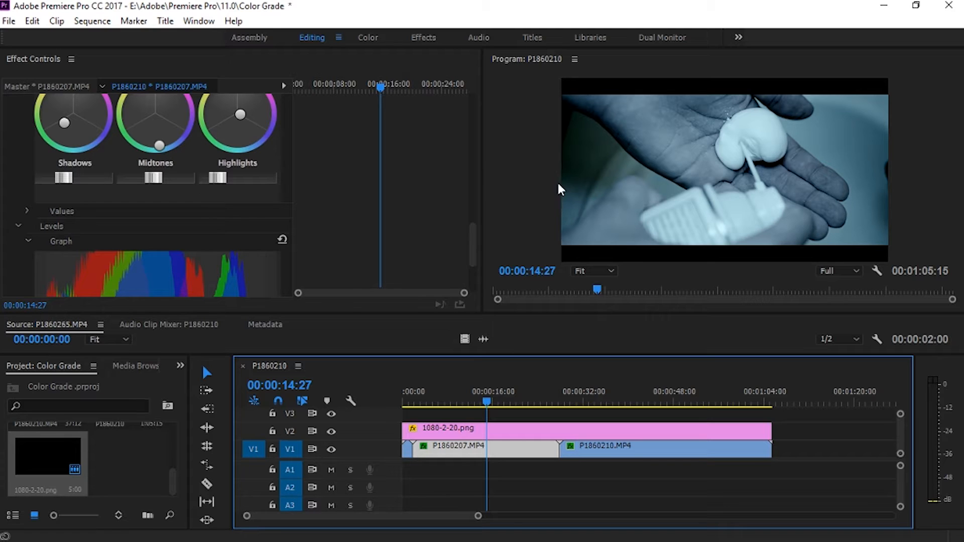
# Set the FilmConvert saturation to 85% and brighten the midtones, weakening their tint to a slight green-cyan
pyautogui.moveTo(469, 241); pyautogui.dragTo(484, 224)
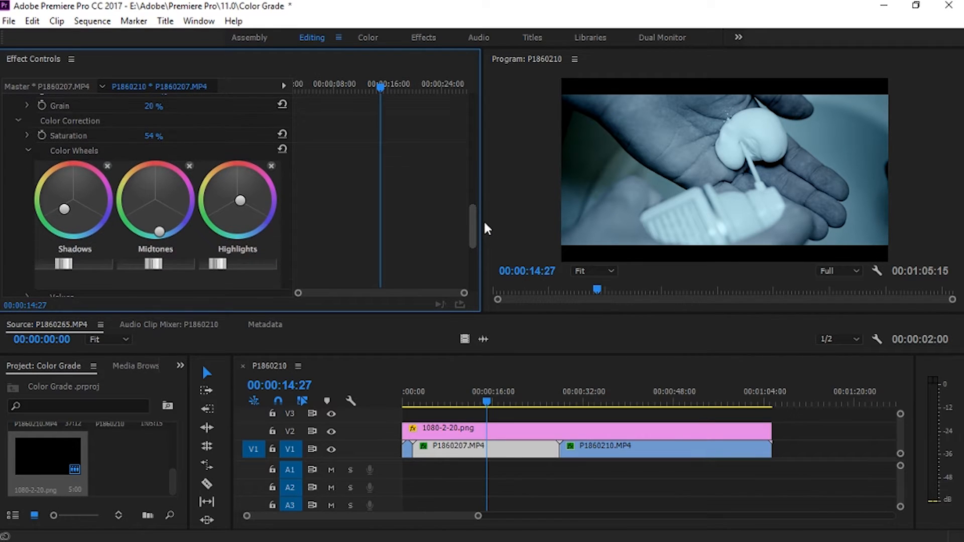
pyautogui.moveTo(150, 135); pyautogui.dragTo(184, 151)
pyautogui.moveTo(159, 231); pyautogui.dragTo(145, 208)
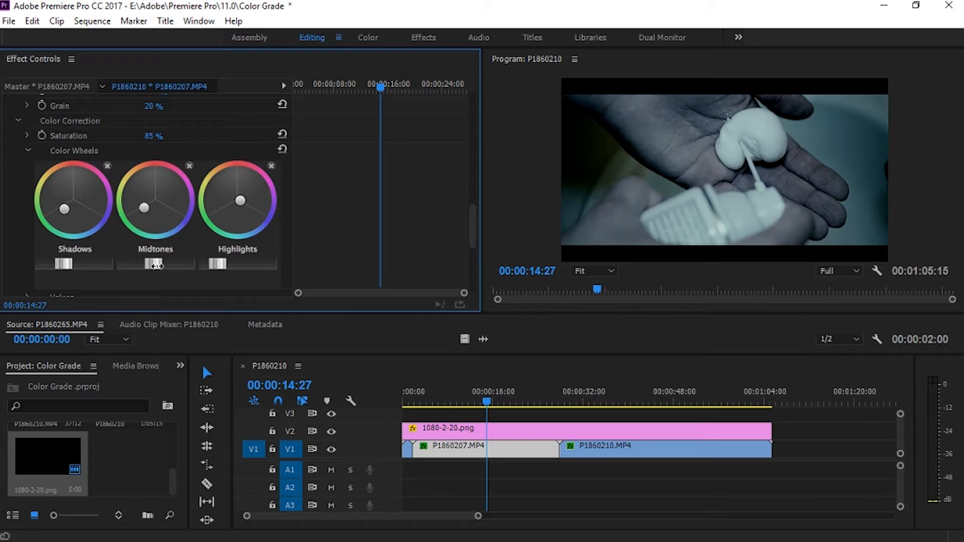
pyautogui.moveTo(157, 266); pyautogui.dragTo(171, 277)
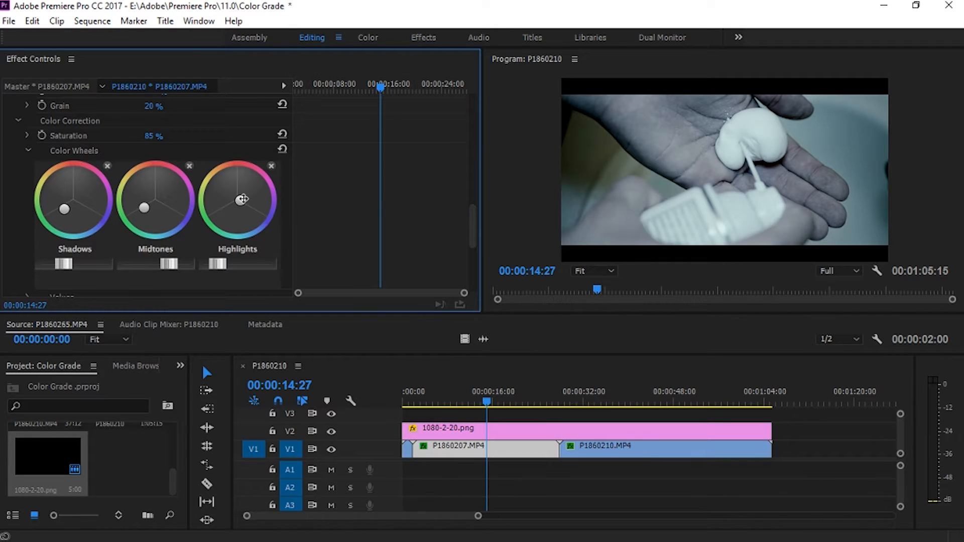
# Tint the highlights of P1860207.MP4 strongly toward blue, and scrub on to about 00:00:33:25 in P1860210.MP4
pyautogui.moveTo(242, 199); pyautogui.dragTo(241, 231)
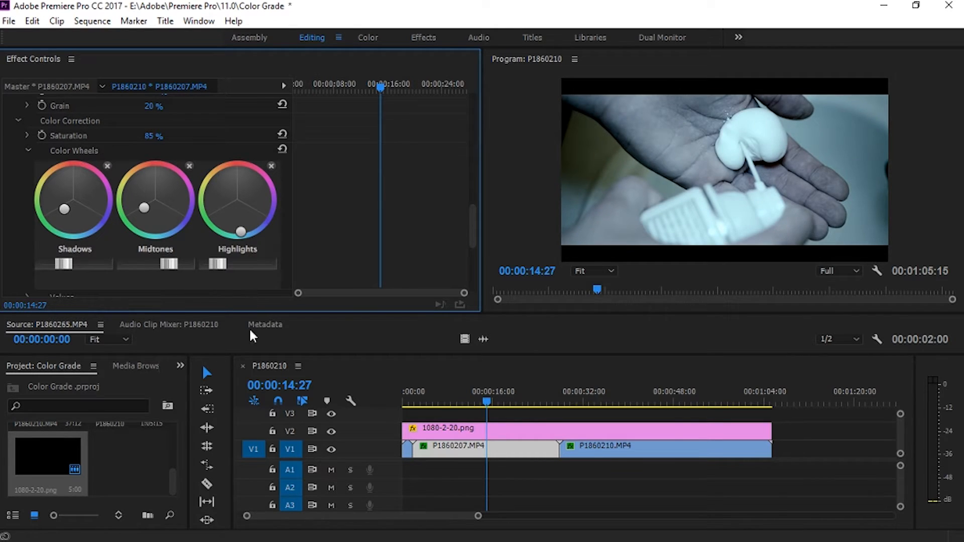
pyautogui.moveTo(250, 345); pyautogui.dragTo(274, 332)
pyautogui.moveTo(509, 391); pyautogui.dragTo(596, 504)
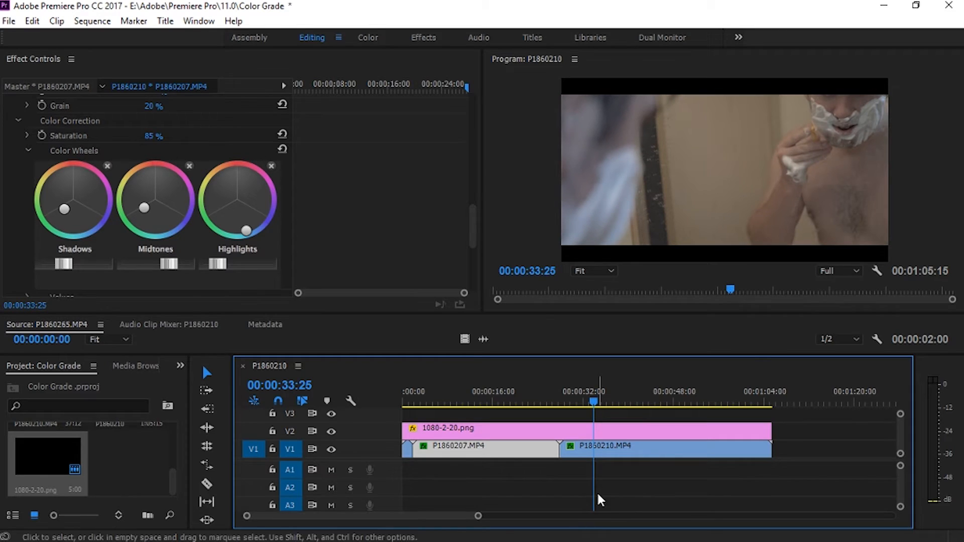
# Set the FilmConvert source camera of P1860210.MP4 to make Panasonic, model GH4 and profile CineLike V
pyautogui.click(595, 451)
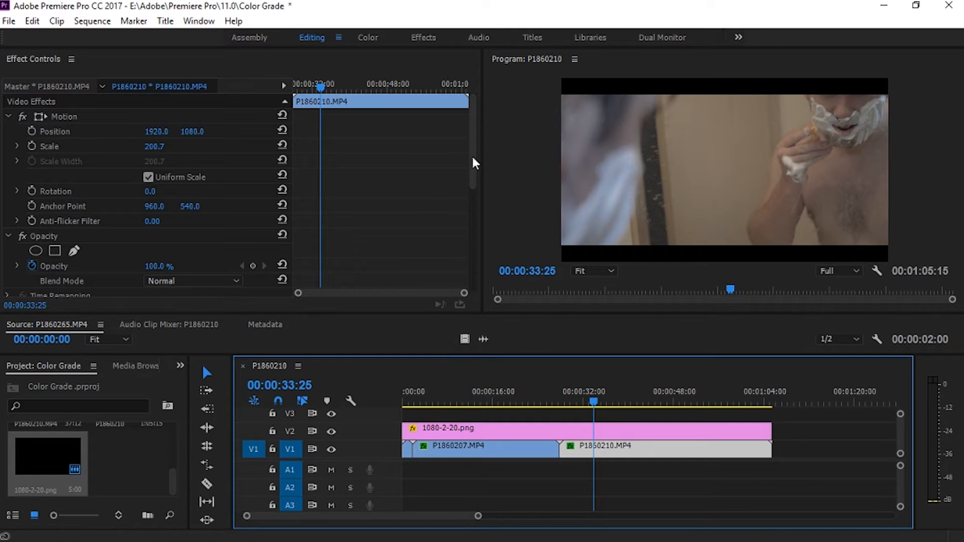
pyautogui.moveTo(470, 159); pyautogui.dragTo(476, 296)
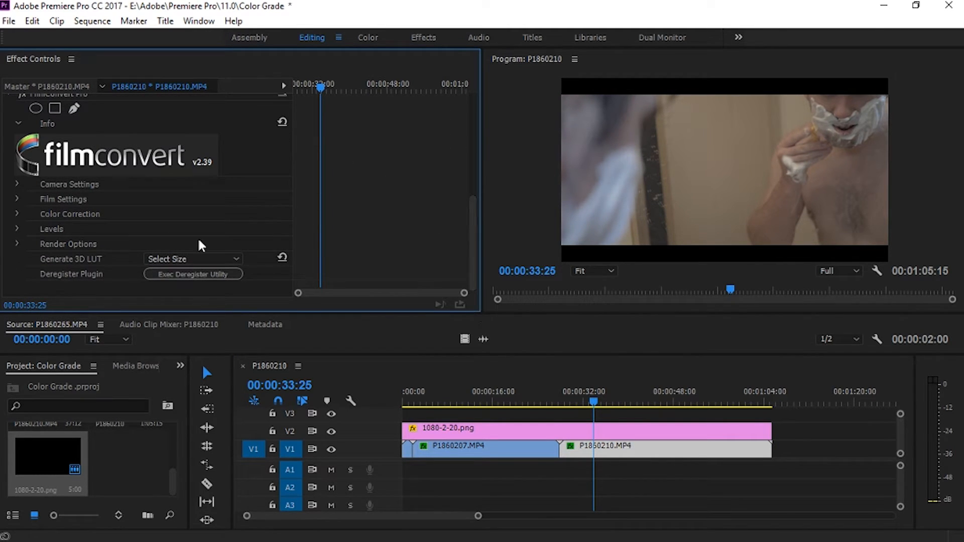
pyautogui.click(15, 184)
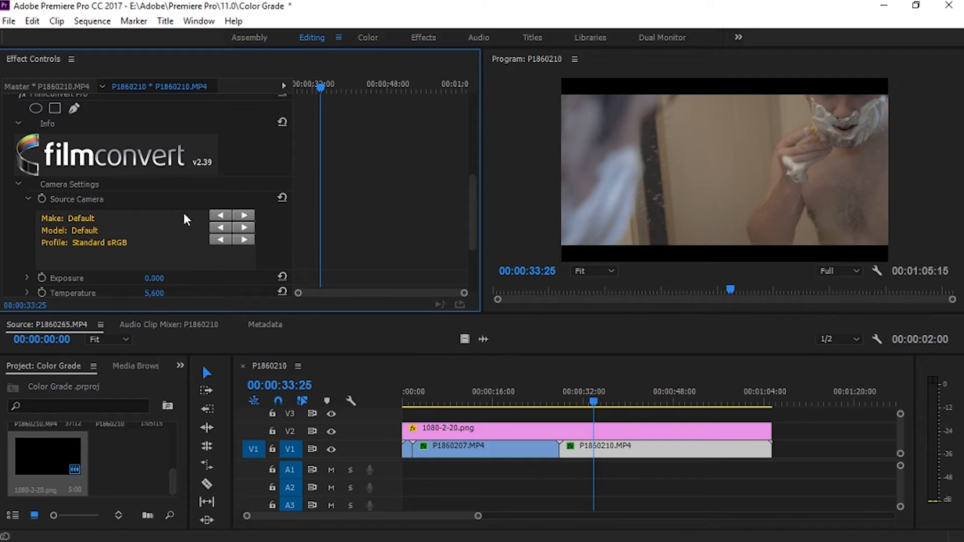
pyautogui.click(244, 217)
pyautogui.click(244, 216)
pyautogui.click(244, 217)
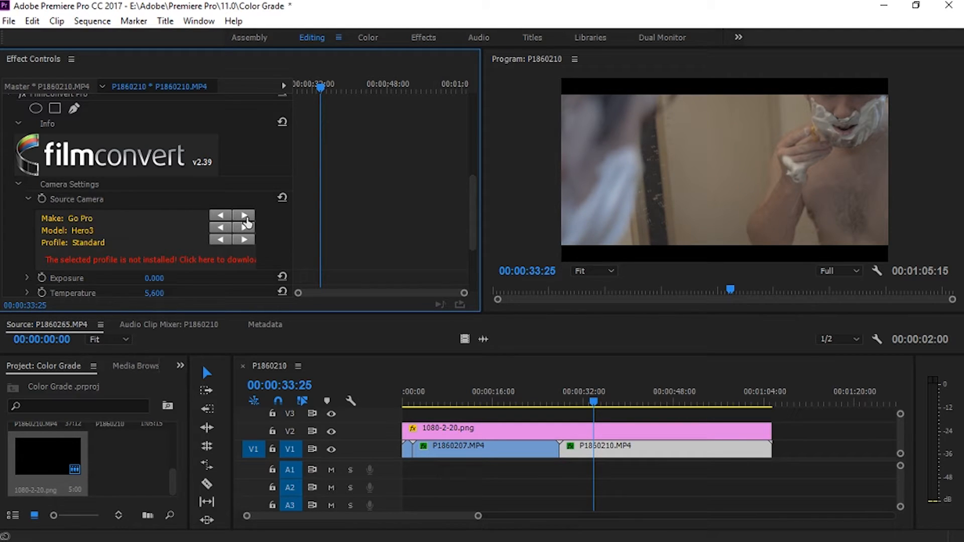
pyautogui.click(244, 216)
pyautogui.click(244, 217)
pyautogui.click(244, 216)
pyautogui.click(245, 217)
pyautogui.click(220, 215)
pyautogui.click(241, 229)
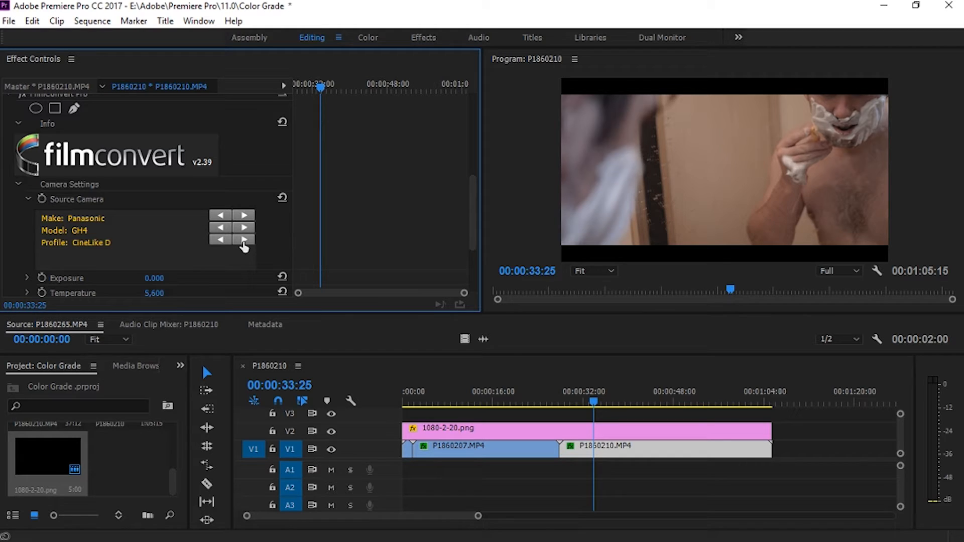
pyautogui.click(243, 240)
pyautogui.click(244, 240)
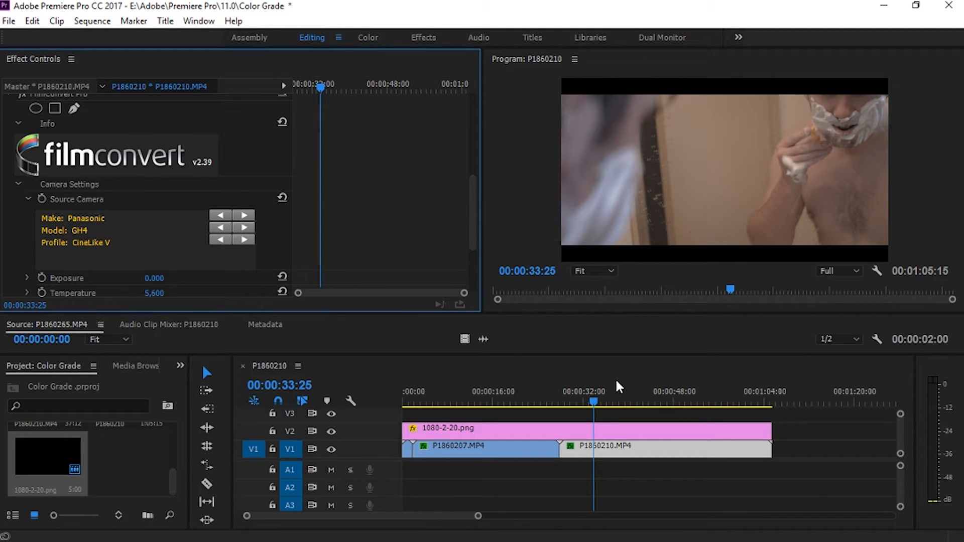
# Shift the P1860210.MP4 image down to the upper letterbox bar's edge, temporarily shortening the 1080-2-20.png overlay and extending it back to the clip's end
pyautogui.moveTo(616, 392)
pyautogui.mouseDown()
pyautogui.moveTo(631, 394)
pyautogui.moveTo(623, 396)
pyautogui.mouseUp()
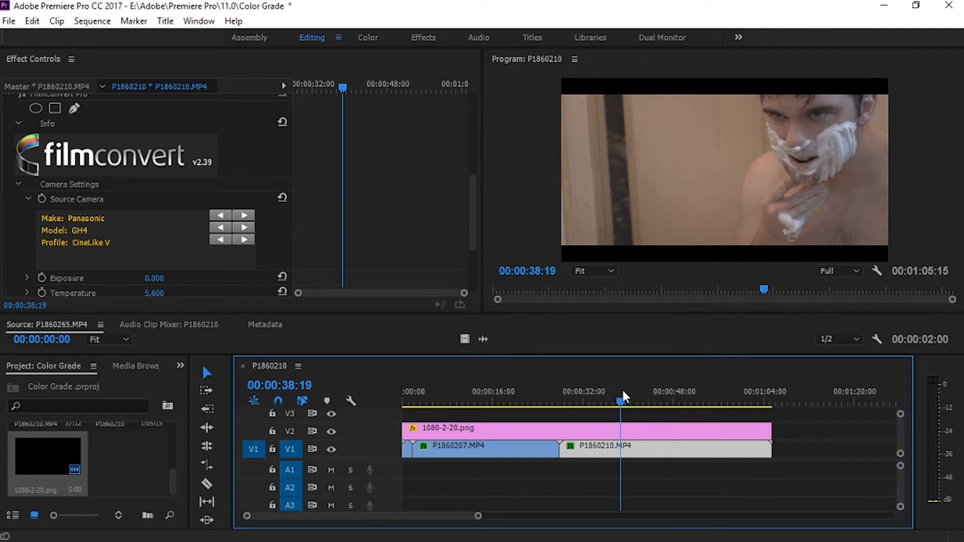
pyautogui.click(768, 215)
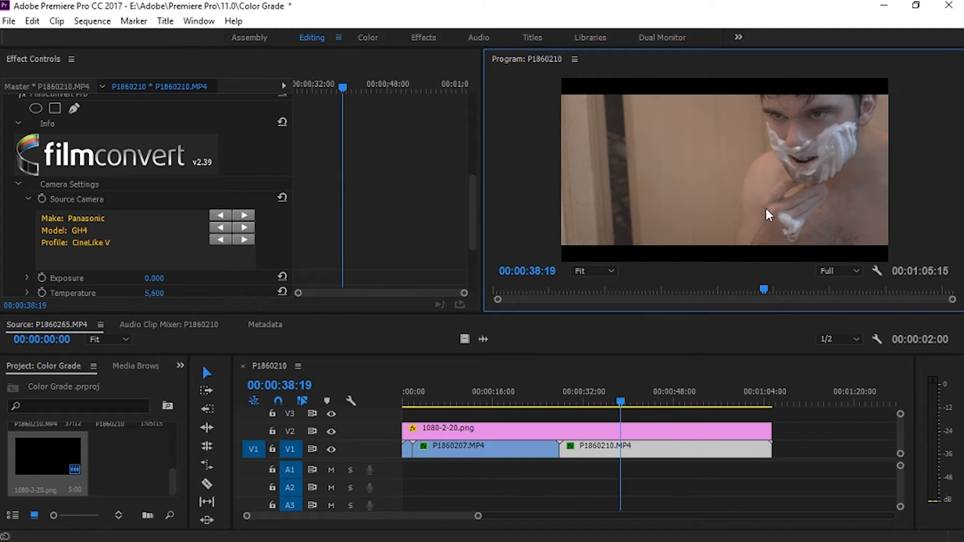
pyautogui.moveTo(769, 431); pyautogui.dragTo(663, 432)
pyautogui.click(681, 396)
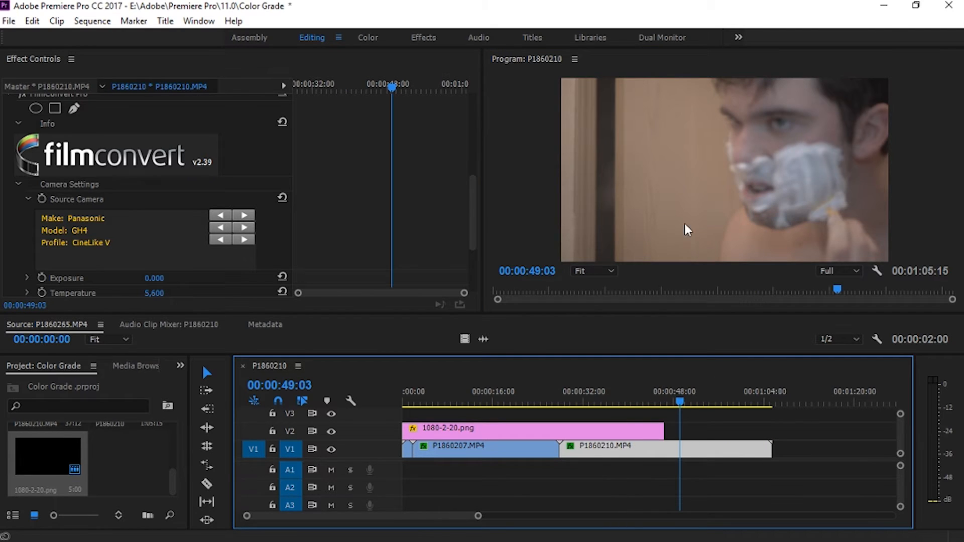
pyautogui.click(686, 194)
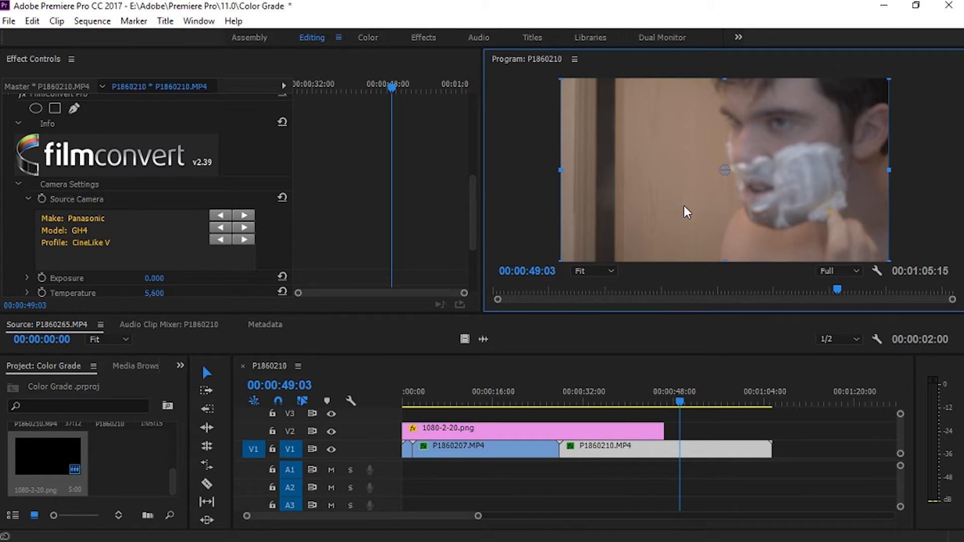
pyautogui.moveTo(686, 183); pyautogui.dragTo(687, 198)
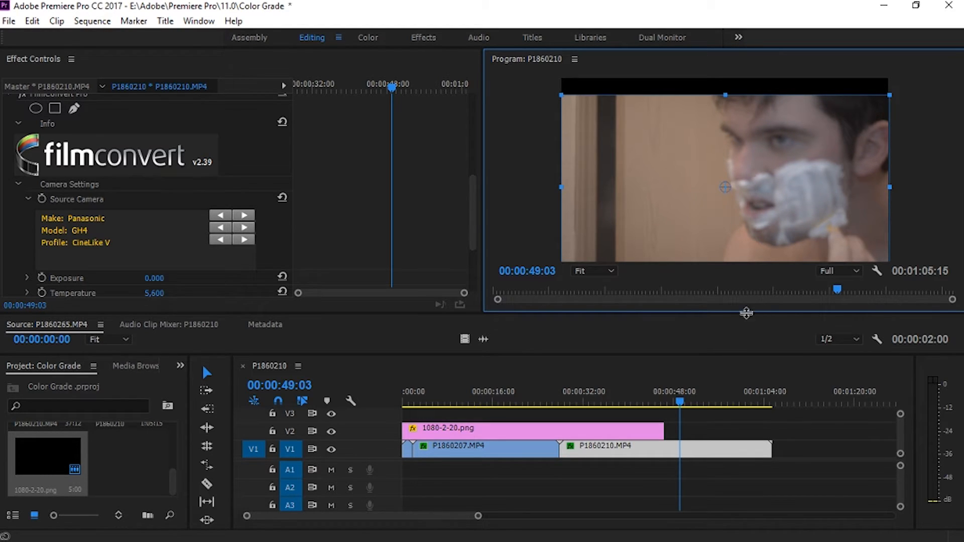
pyautogui.moveTo(666, 430); pyautogui.dragTo(772, 450)
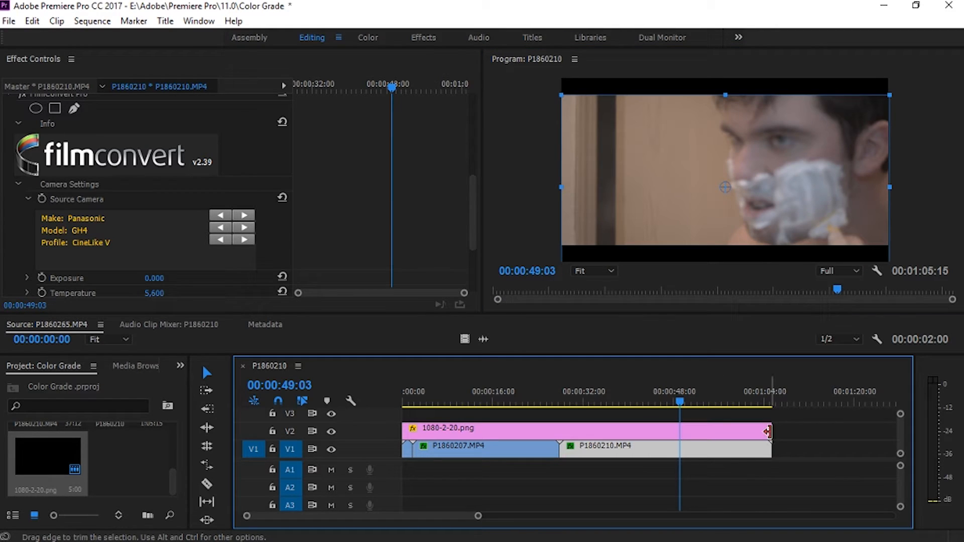
# At about 00:00:32:28, cool P1860210.MP4 by setting the FilmConvert camera temperature to 4,198
pyautogui.moveTo(697, 393); pyautogui.dragTo(590, 425)
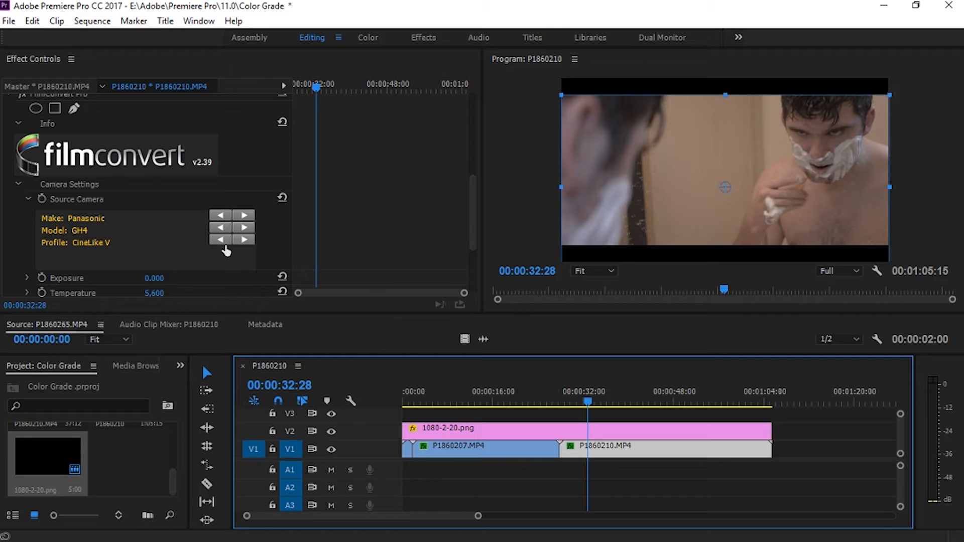
pyautogui.moveTo(147, 298); pyautogui.dragTo(38, 297)
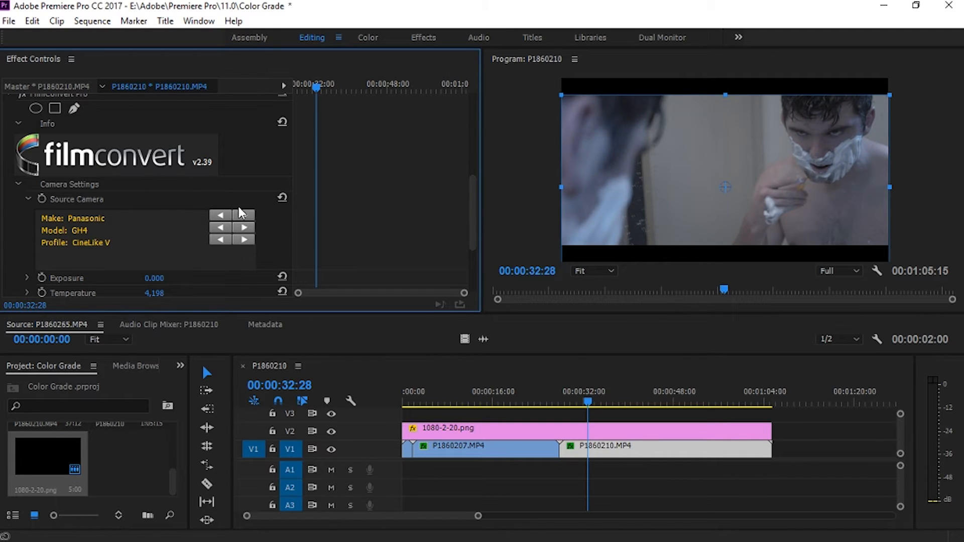
pyautogui.hotkey('ctrl', 's')
pyautogui.scroll(-3, 472, 210)
pyautogui.scroll(2, 476, 211)
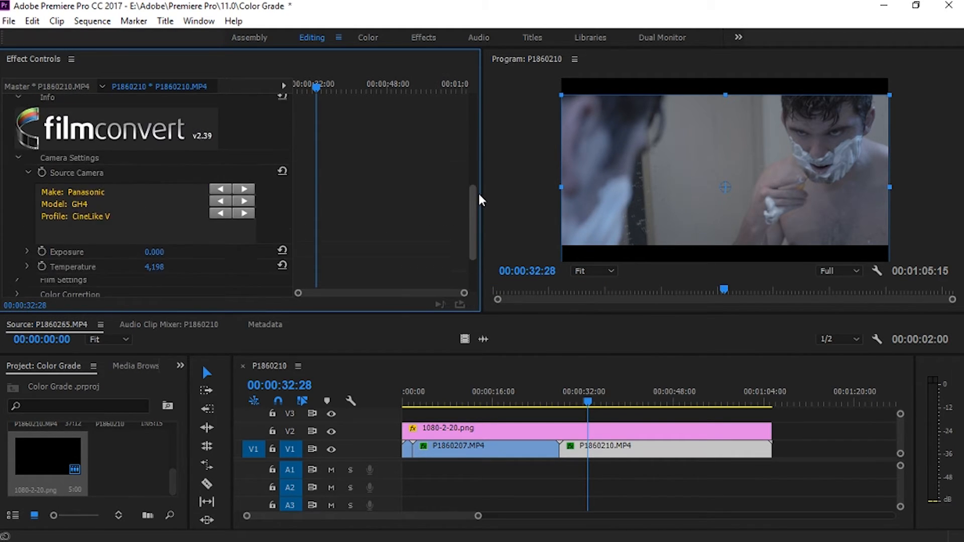
# Reduce the film grain of P1860210.MP4 to 20% in the FilmConvert film settings
pyautogui.moveTo(478, 193); pyautogui.dragTo(481, 147)
pyautogui.scroll(-5, 486, 195)
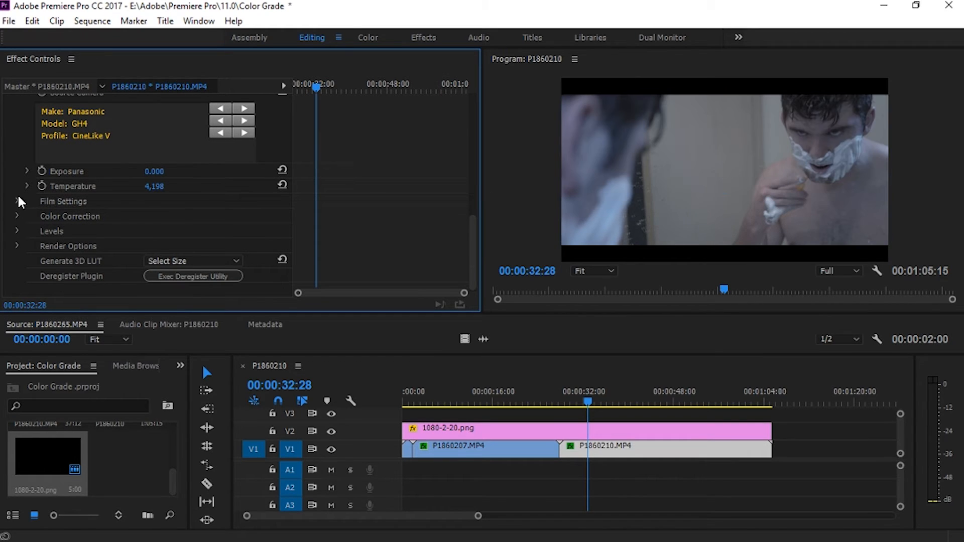
pyautogui.click(17, 200)
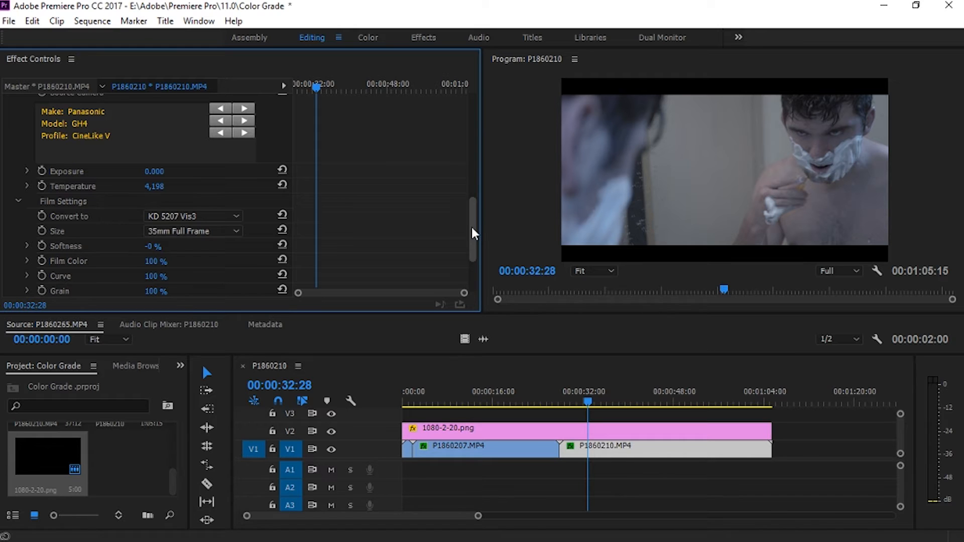
pyautogui.moveTo(472, 228)
pyautogui.mouseDown()
pyautogui.moveTo(474, 251)
pyautogui.moveTo(478, 240)
pyautogui.mouseUp()
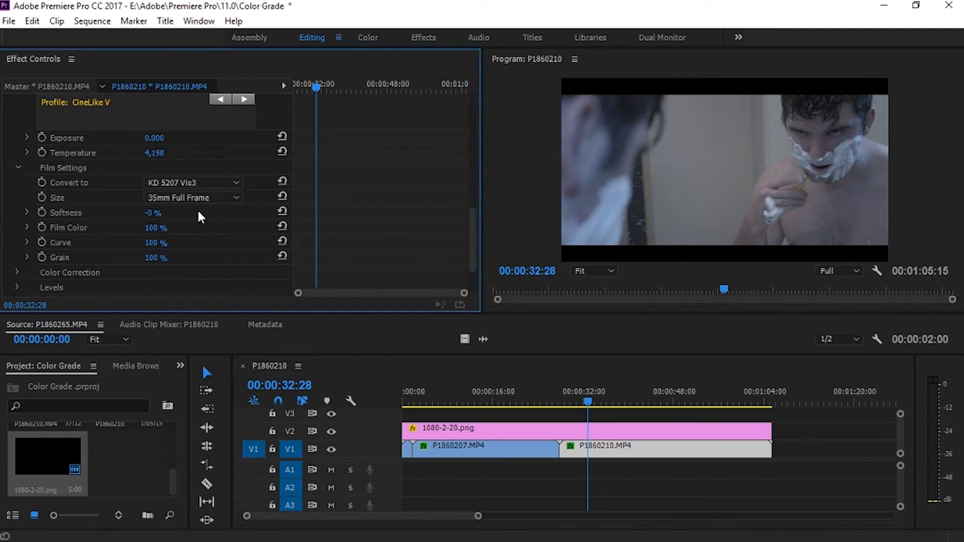
pyautogui.moveTo(152, 264); pyautogui.dragTo(120, 303)
pyautogui.moveTo(475, 245); pyautogui.dragTo(474, 273)
pyautogui.scroll(2, 474, 261)
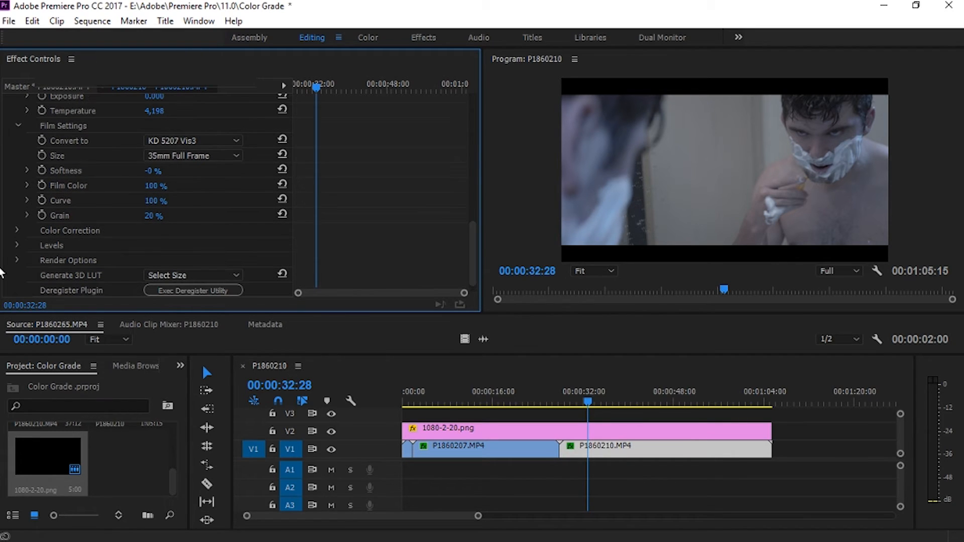
# Add contrast to P1860210.MP4 in the FilmConvert Levels graph by raising the black point and lowering the midtone and white points
pyautogui.click(16, 246)
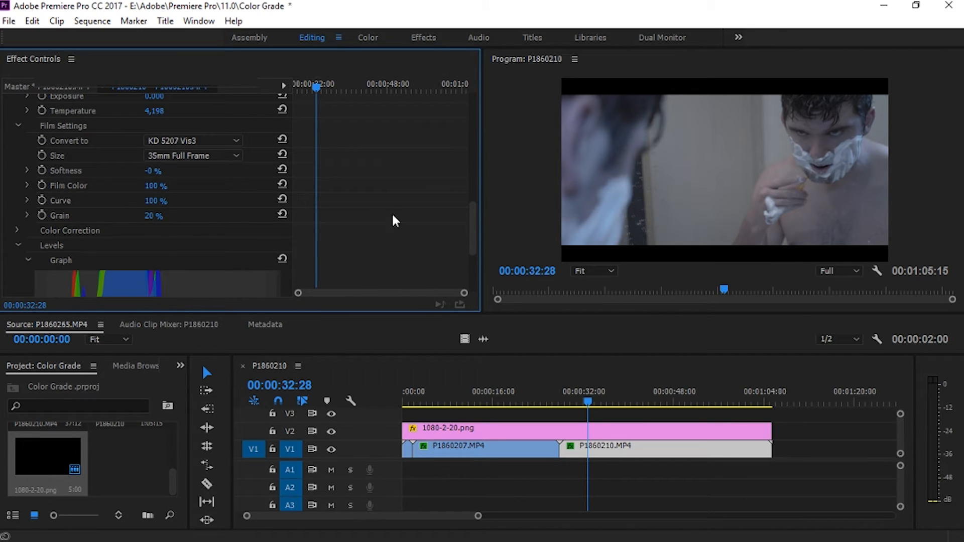
pyautogui.moveTo(476, 242); pyautogui.dragTo(463, 287)
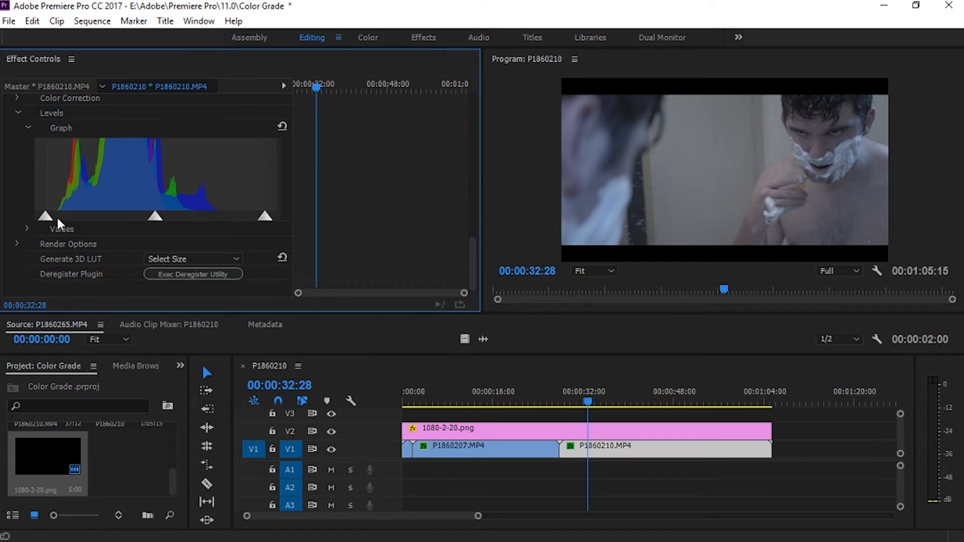
pyautogui.moveTo(45, 216); pyautogui.dragTo(60, 230)
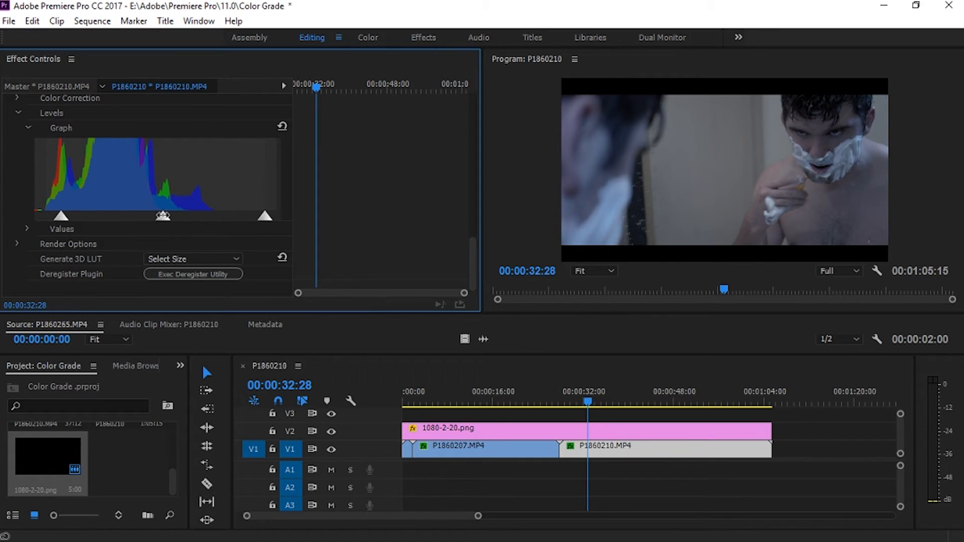
pyautogui.moveTo(163, 216); pyautogui.dragTo(143, 232)
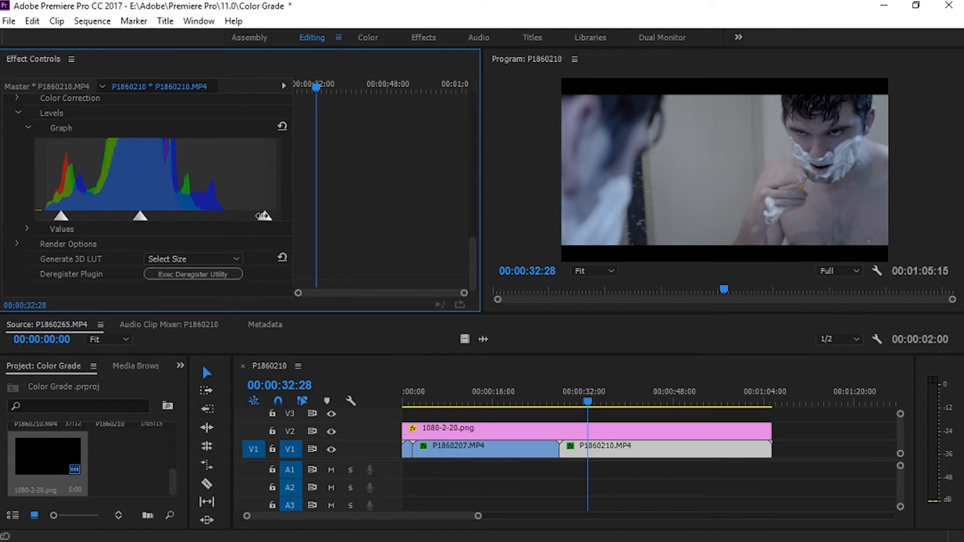
pyautogui.moveTo(265, 218); pyautogui.dragTo(239, 213)
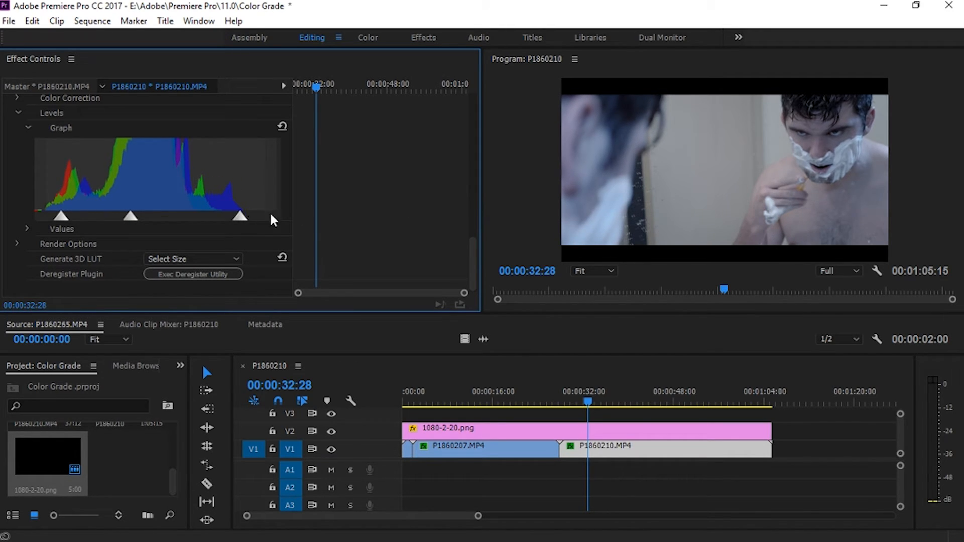
# Darken the shadows and midtones of P1860210.MP4 slightly with the FilmConvert color wheels, and tint the midtones strongly toward blue
pyautogui.moveTo(478, 249); pyautogui.dragTo(445, 234)
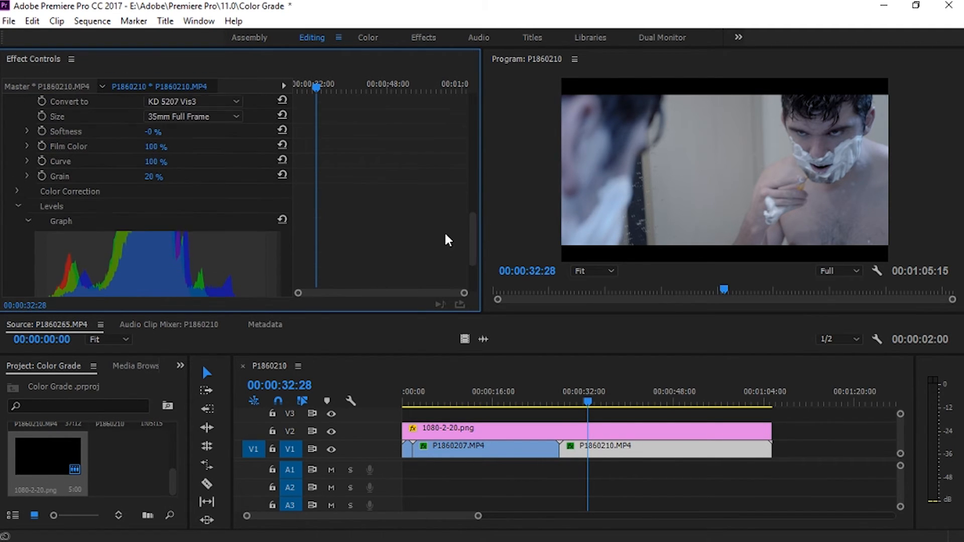
pyautogui.click(17, 191)
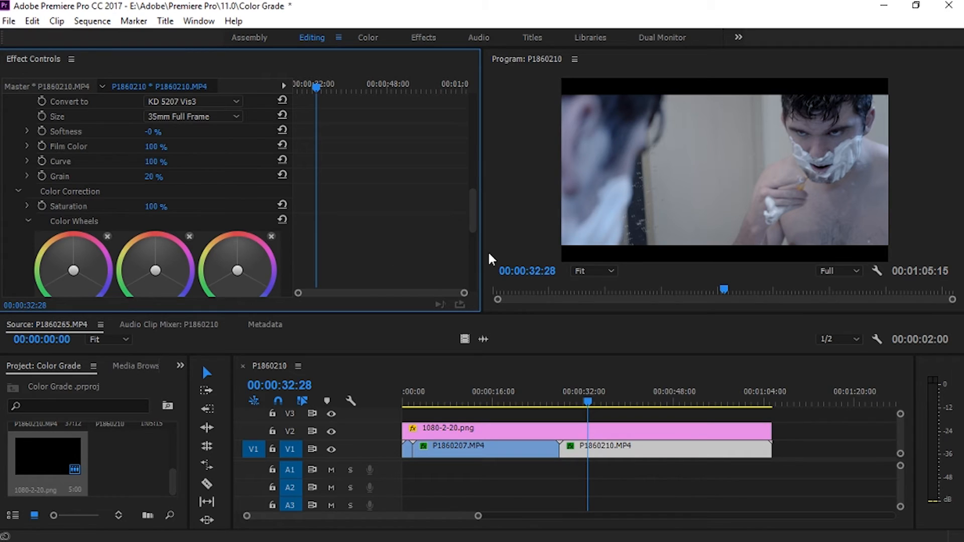
pyautogui.moveTo(472, 223); pyautogui.dragTo(471, 244)
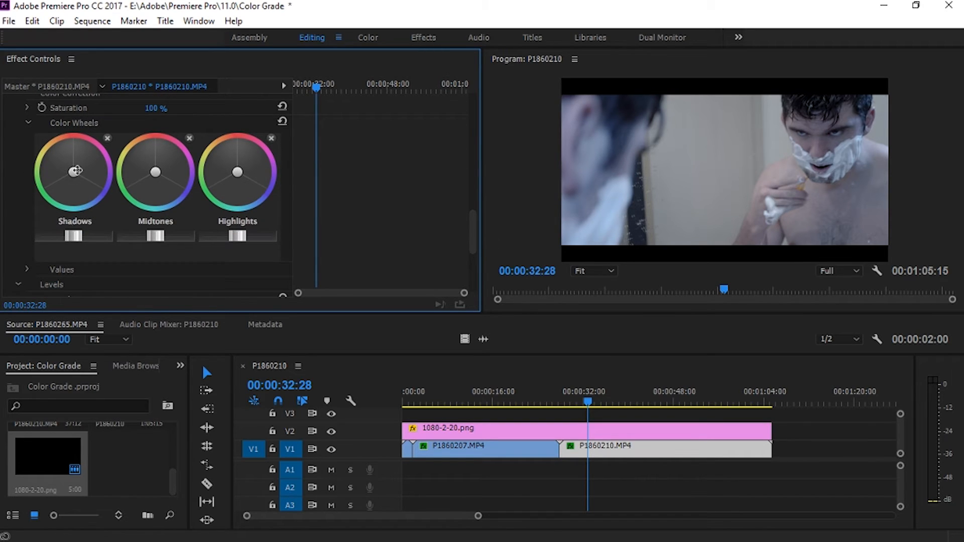
pyautogui.moveTo(73, 171)
pyautogui.mouseDown()
pyautogui.moveTo(79, 199)
pyautogui.moveTo(59, 169)
pyautogui.moveTo(55, 191)
pyautogui.moveTo(42, 177)
pyautogui.moveTo(65, 183)
pyautogui.moveTo(74, 172)
pyautogui.mouseUp()
pyautogui.moveTo(75, 235)
pyautogui.mouseDown()
pyautogui.moveTo(88, 235)
pyautogui.moveTo(68, 236)
pyautogui.moveTo(73, 249)
pyautogui.mouseUp()
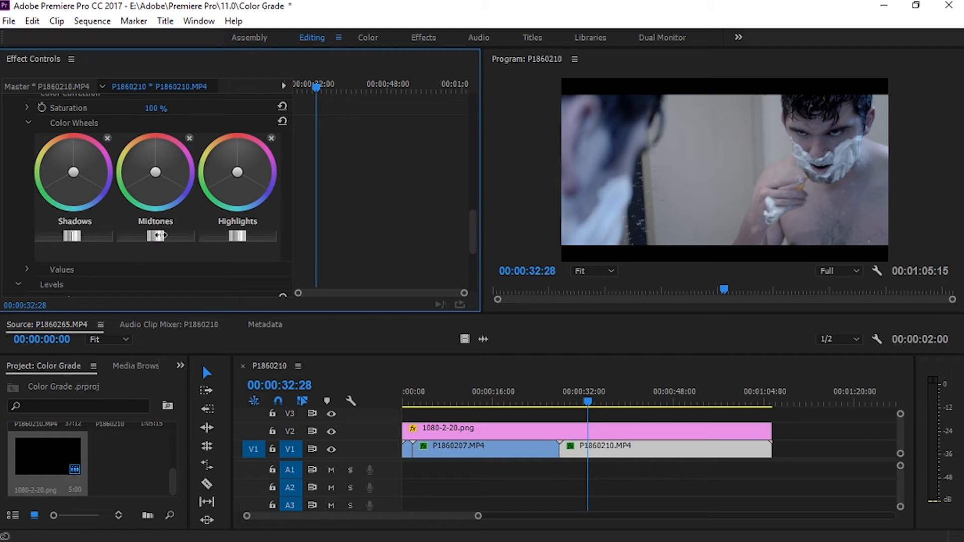
pyautogui.moveTo(159, 235); pyautogui.dragTo(152, 247)
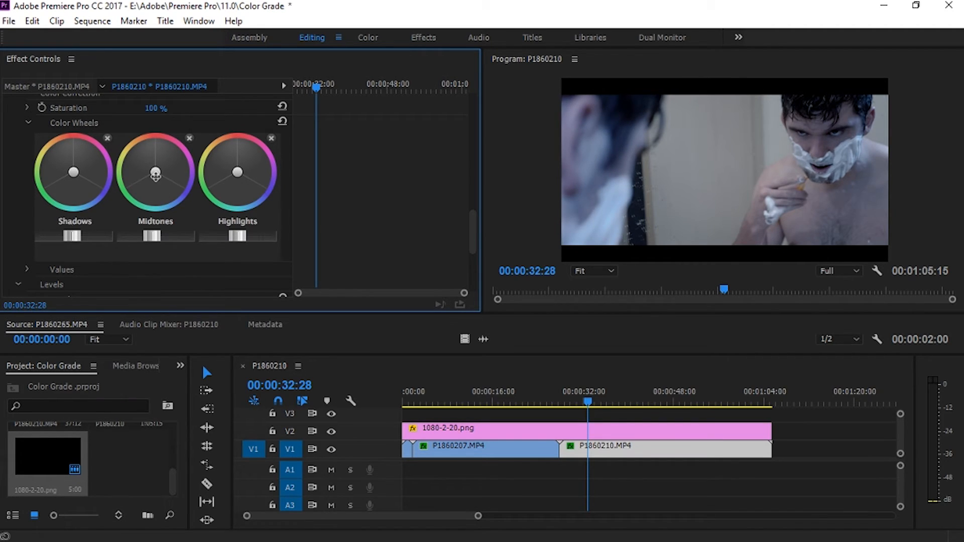
pyautogui.moveTo(156, 172); pyautogui.dragTo(164, 203)
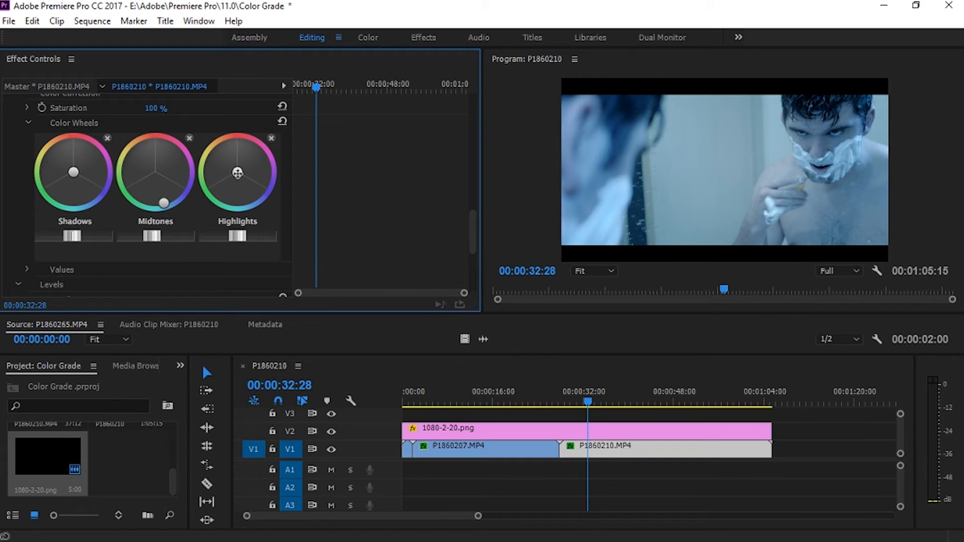
# Tint the highlights of P1860210.MP4 toward orange and shift the midtones to a cyan-blue
pyautogui.moveTo(237, 172); pyautogui.dragTo(212, 121)
pyautogui.moveTo(76, 174)
pyautogui.mouseDown()
pyautogui.moveTo(40, 157)
pyautogui.moveTo(56, 208)
pyautogui.moveTo(61, 178)
pyautogui.moveTo(73, 172)
pyautogui.mouseUp()
pyautogui.moveTo(169, 201); pyautogui.dragTo(140, 183)
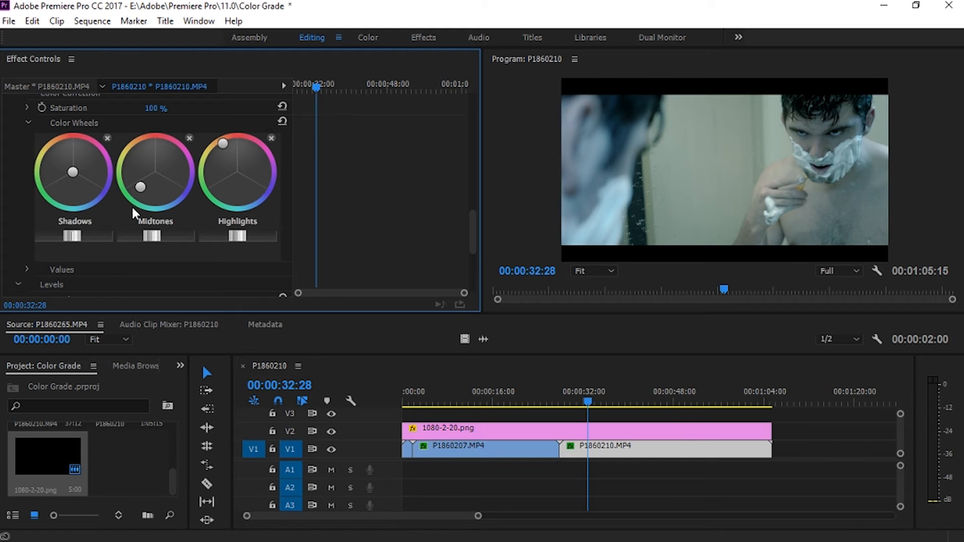
pyautogui.moveTo(144, 188)
pyautogui.mouseDown()
pyautogui.moveTo(147, 179)
pyautogui.moveTo(156, 204)
pyautogui.moveTo(140, 191)
pyautogui.moveTo(155, 203)
pyautogui.mouseUp()
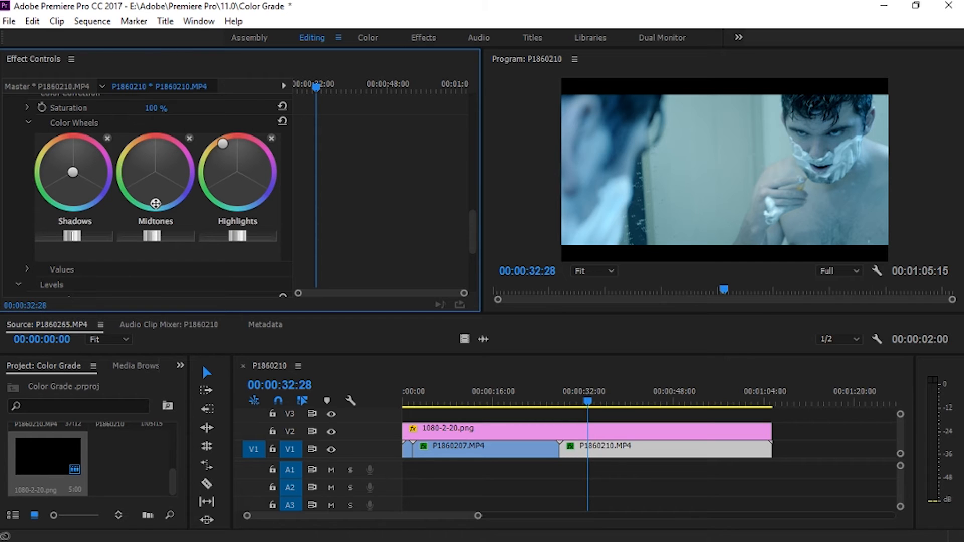
pyautogui.moveTo(155, 203); pyautogui.dragTo(157, 203)
# Darken the midtones of P1860210.MP4 further and brighten its highlights with the brightness sliders under the color wheels
pyautogui.moveTo(152, 236); pyautogui.dragTo(137, 263)
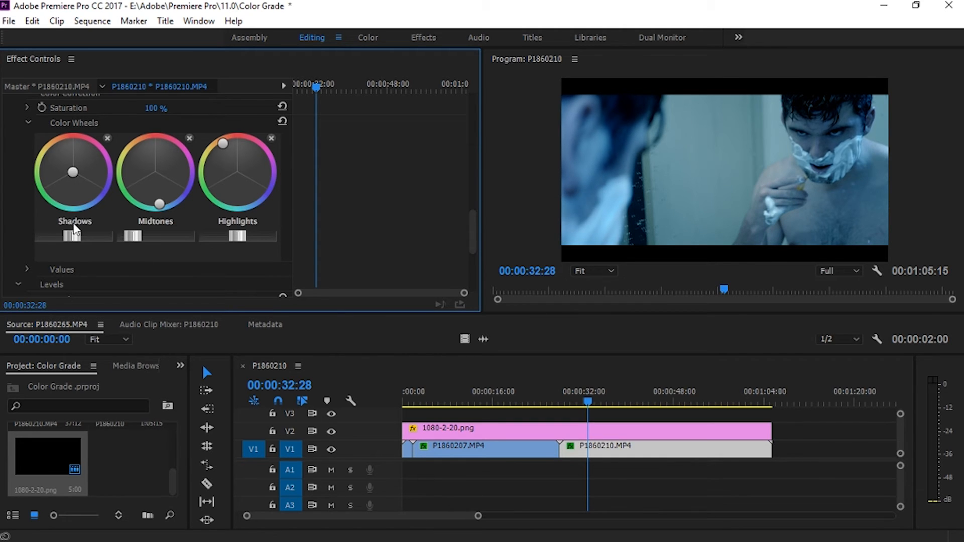
pyautogui.moveTo(159, 204); pyautogui.dragTo(159, 208)
pyautogui.moveTo(238, 235)
pyautogui.mouseDown()
pyautogui.moveTo(267, 236)
pyautogui.moveTo(250, 241)
pyautogui.mouseUp()
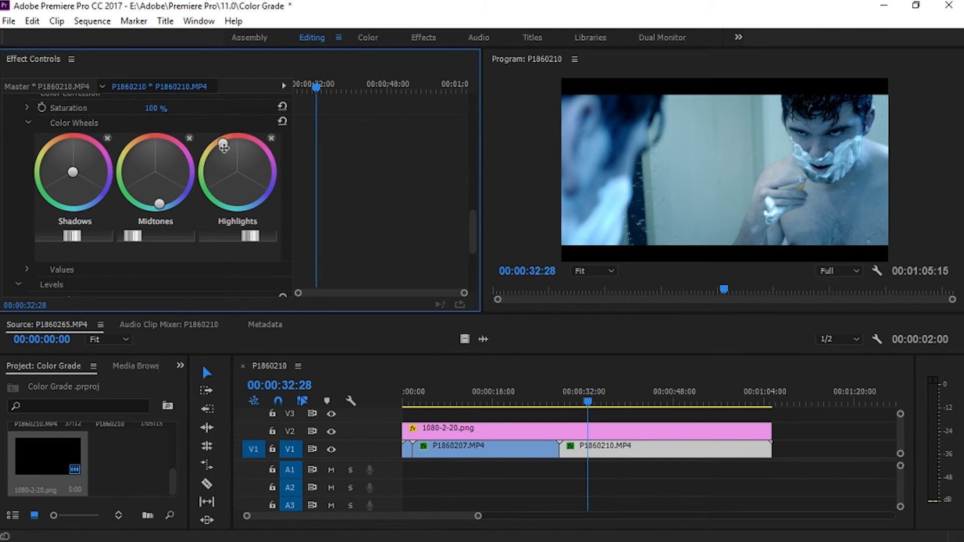
# Refine the highlight tint of P1860210.MP4 to a yellowish orange and nudge the shadows slightly toward red
pyautogui.moveTo(223, 147); pyautogui.dragTo(232, 204)
pyautogui.moveTo(248, 155); pyautogui.dragTo(280, 513)
pyautogui.moveTo(0, 244); pyautogui.dragTo(368, 525)
pyautogui.moveTo(75, 50); pyautogui.dragTo(37, 136)
pyautogui.moveTo(73, 172)
pyautogui.mouseDown()
pyautogui.moveTo(64, 203)
pyautogui.moveTo(0, 223)
pyautogui.moveTo(37, 112)
pyautogui.moveTo(133, 143)
pyautogui.moveTo(84, 108)
pyautogui.moveTo(19, 111)
pyautogui.moveTo(65, 181)
pyautogui.moveTo(93, 178)
pyautogui.moveTo(91, 159)
pyautogui.moveTo(54, 169)
pyautogui.moveTo(59, 195)
pyautogui.moveTo(66, 200)
pyautogui.moveTo(93, 180)
pyautogui.moveTo(100, 189)
pyautogui.moveTo(69, 166)
pyautogui.mouseUp()
# Brighten P1860210.MP4 in the Levels graph by easing back the black point, lowering the midtone point and strongly lowering the white point
pyautogui.scroll(-5, 463, 230)
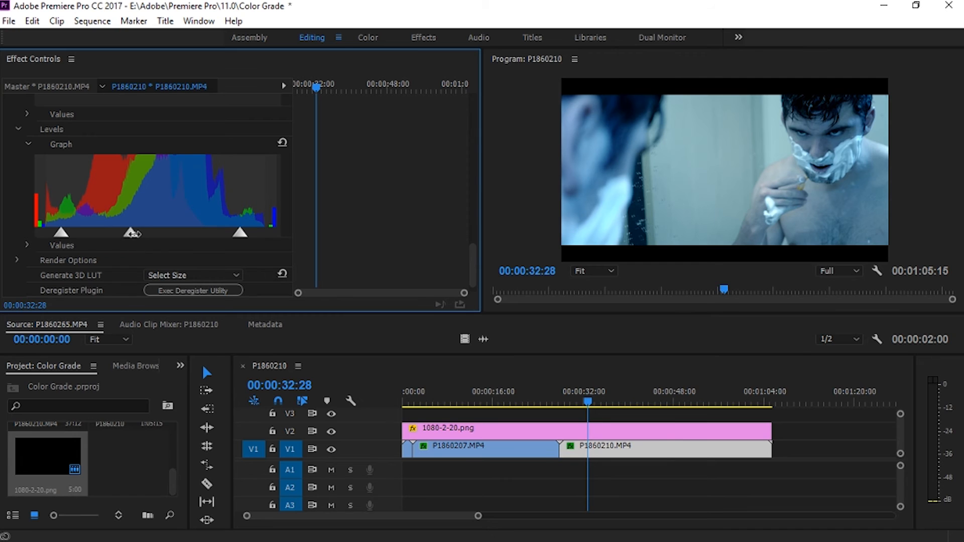
pyautogui.moveTo(132, 233)
pyautogui.mouseDown()
pyautogui.moveTo(150, 233)
pyautogui.moveTo(119, 234)
pyautogui.moveTo(136, 234)
pyautogui.moveTo(125, 241)
pyautogui.mouseUp()
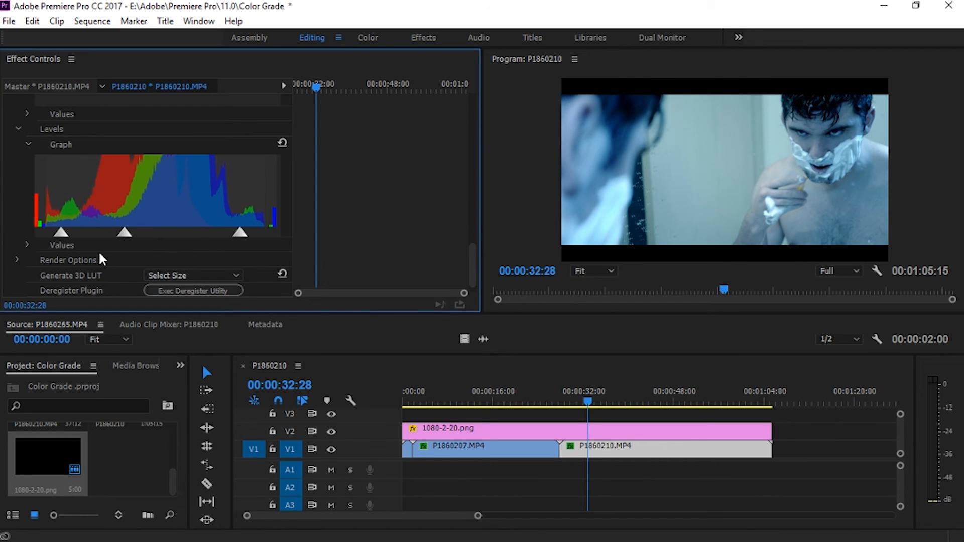
pyautogui.moveTo(60, 233)
pyautogui.mouseDown()
pyautogui.moveTo(80, 232)
pyautogui.moveTo(47, 232)
pyautogui.moveTo(58, 233)
pyautogui.mouseUp()
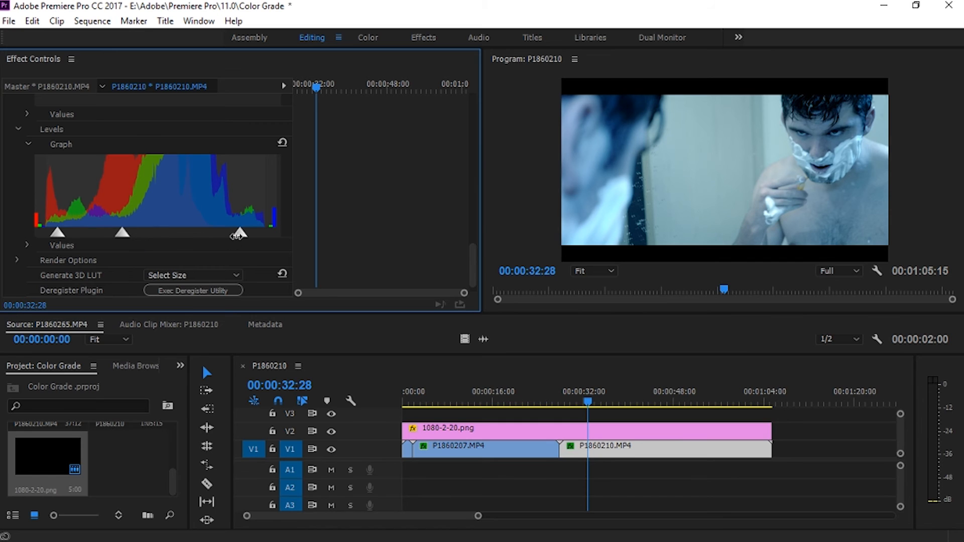
pyautogui.moveTo(240, 232); pyautogui.dragTo(191, 231)
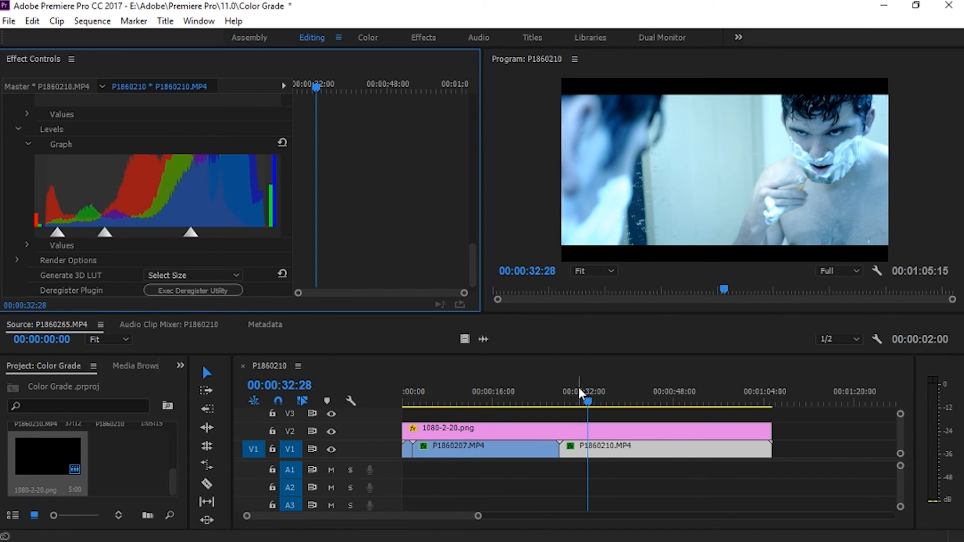
# Check P1860210.MP4 at about 00:00:54:27, raise the Levels white point back to the graph's bright end, and scrub to about 00:00:41:27
pyautogui.click(590, 401)
pyautogui.moveTo(595, 400); pyautogui.dragTo(712, 402)
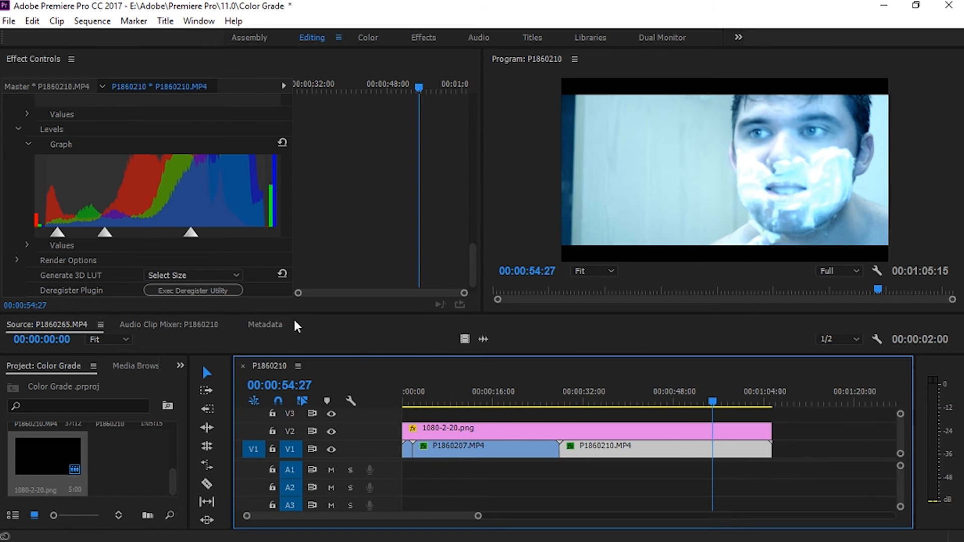
pyautogui.moveTo(194, 233); pyautogui.dragTo(263, 293)
pyautogui.moveTo(704, 397); pyautogui.dragTo(640, 416)
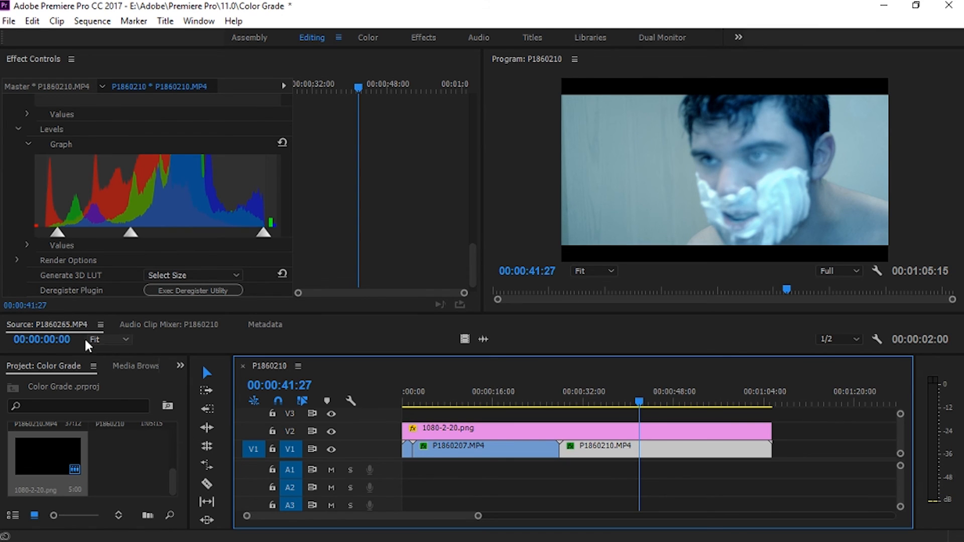
# At about 00:00:41:27, lower the Levels white point of P1860210.MP4 moderately and raise the midtone point to darken the midtones
pyautogui.moveTo(134, 228)
pyautogui.mouseDown()
pyautogui.moveTo(149, 231)
pyautogui.moveTo(124, 232)
pyautogui.moveTo(132, 232)
pyautogui.mouseUp()
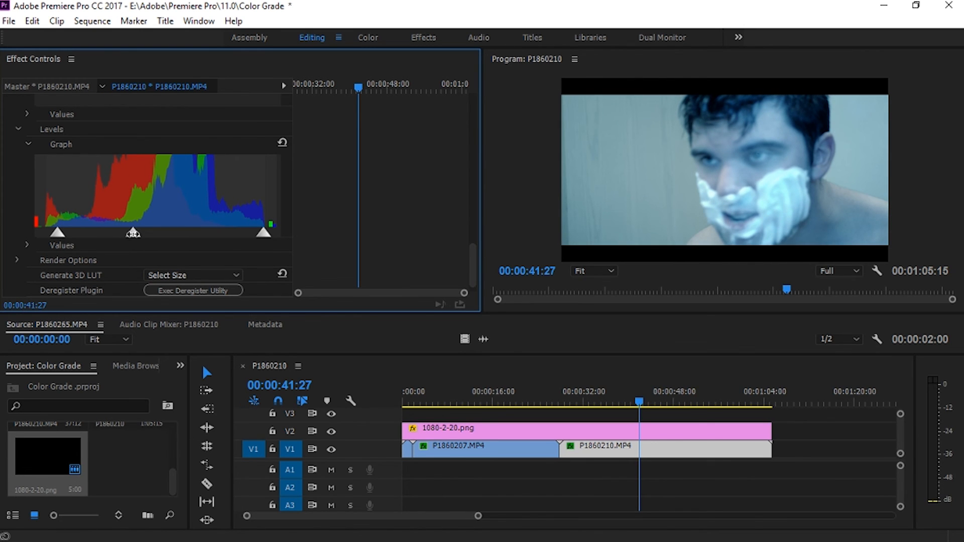
pyautogui.moveTo(262, 232); pyautogui.dragTo(236, 234)
pyautogui.moveTo(123, 233); pyautogui.dragTo(154, 257)
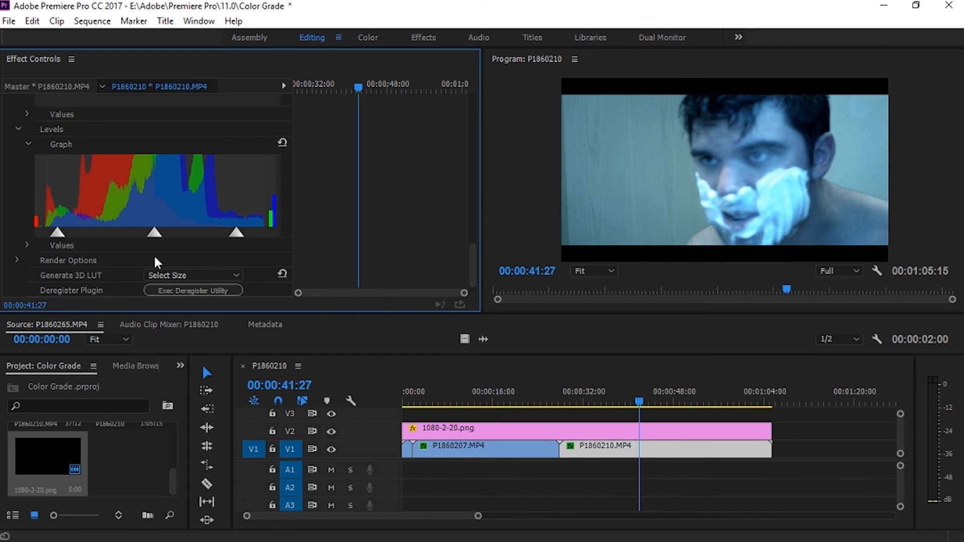
# At about 00:00:56:27, reduce the FilmConvert saturation of P1860210.MP4 to 62%
pyautogui.moveTo(581, 398); pyautogui.dragTo(725, 413)
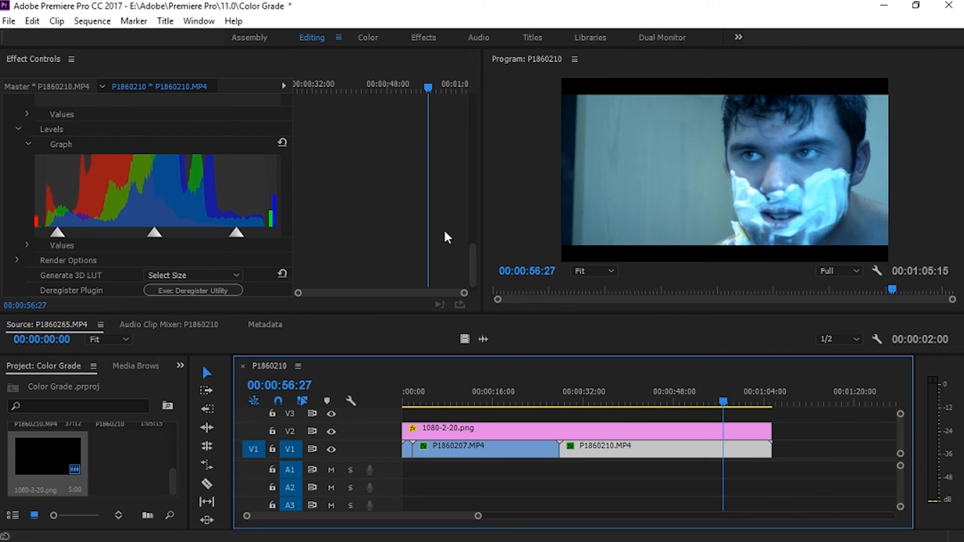
pyautogui.moveTo(475, 258); pyautogui.dragTo(482, 205)
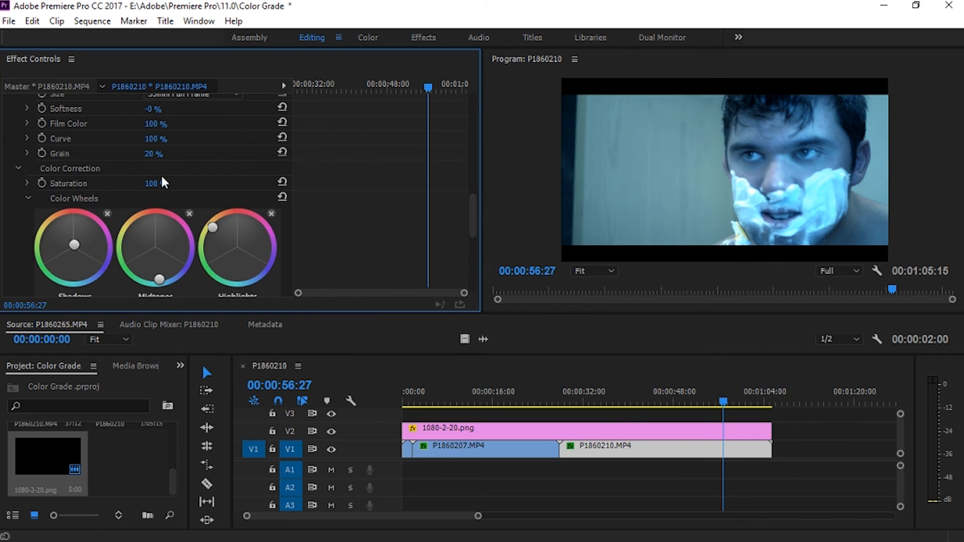
pyautogui.moveTo(159, 187); pyautogui.dragTo(135, 206)
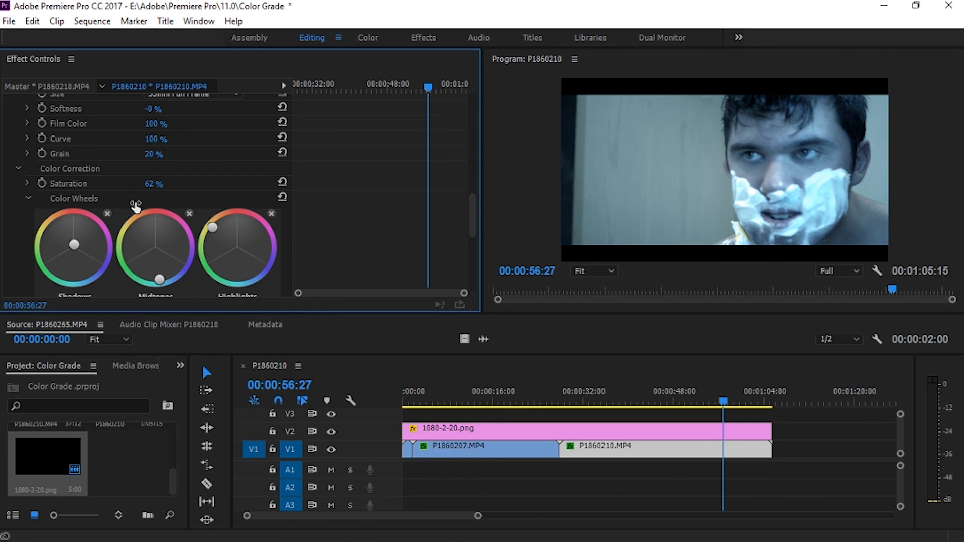
# Review the graded sequence at several points, including 00:00:24:07, the first frame and 00:00:31:01, and return to the start
pyautogui.moveTo(597, 400); pyautogui.dragTo(546, 534)
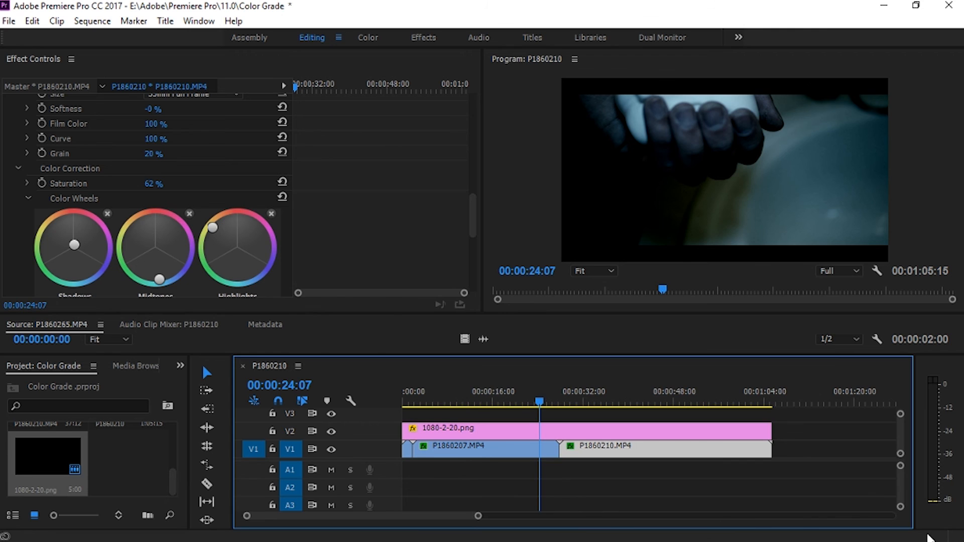
pyautogui.moveTo(931, 541)
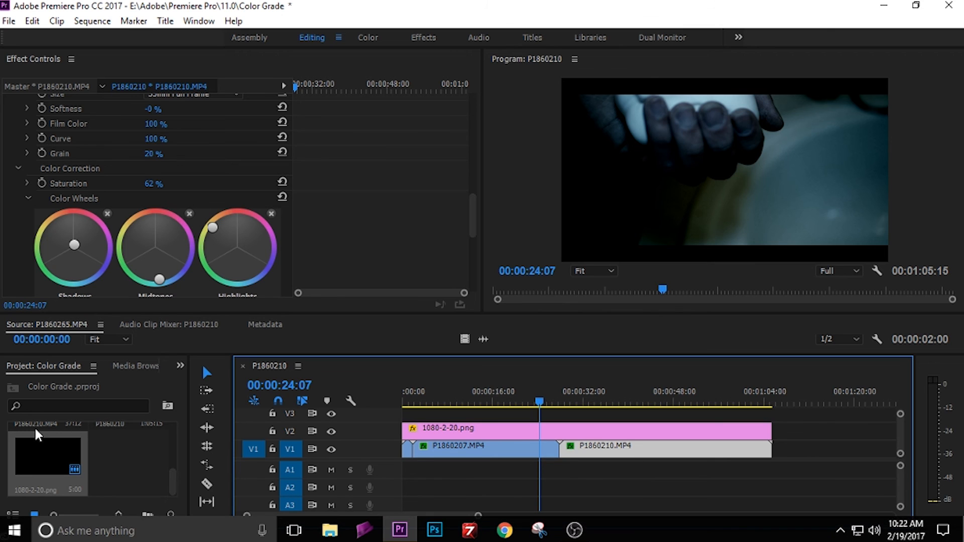
pyautogui.moveTo(720, 533)
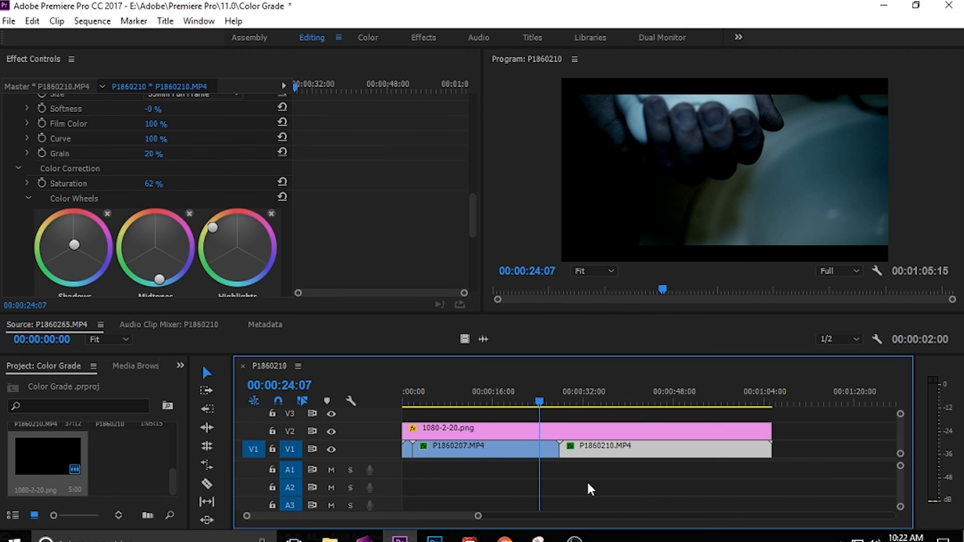
pyautogui.moveTo(491, 397); pyautogui.dragTo(365, 450)
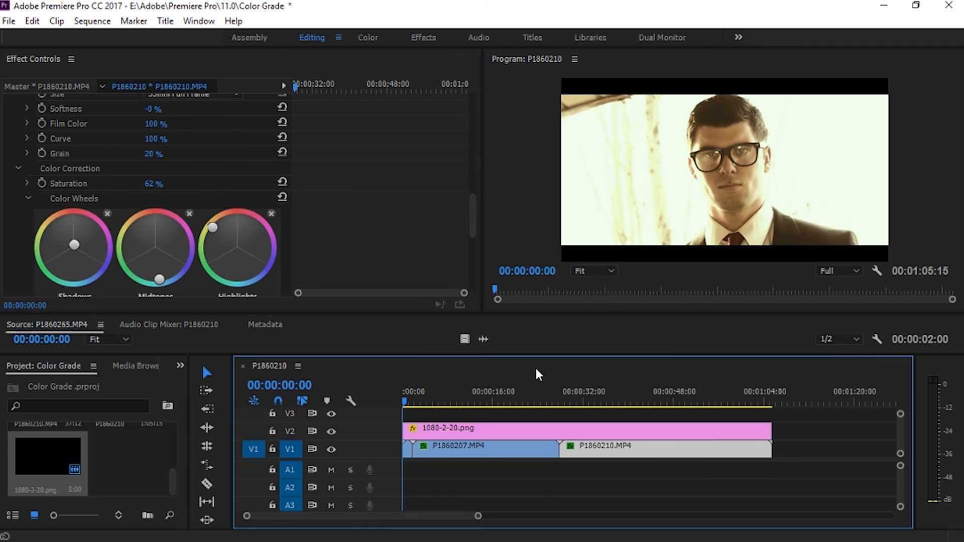
pyautogui.moveTo(540, 391); pyautogui.dragTo(577, 416)
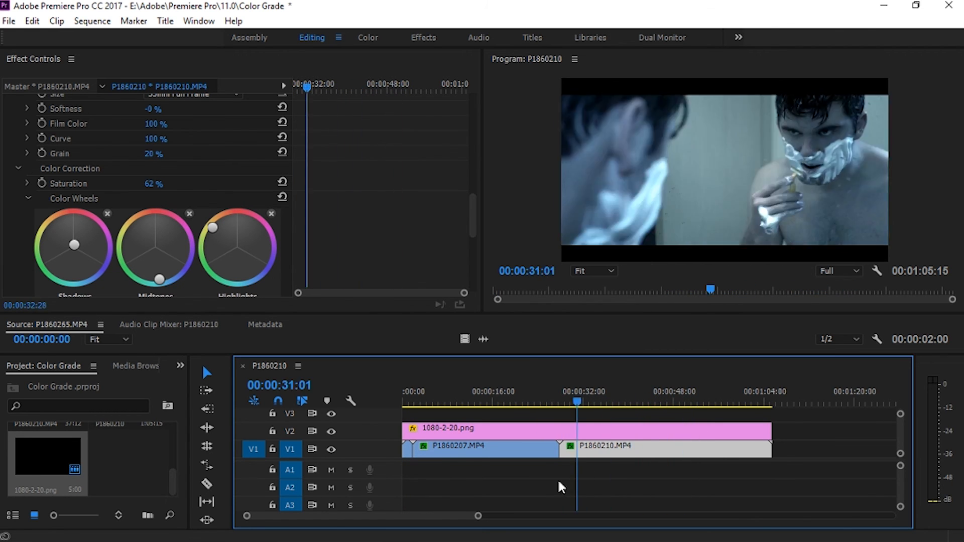
pyautogui.press('Home')
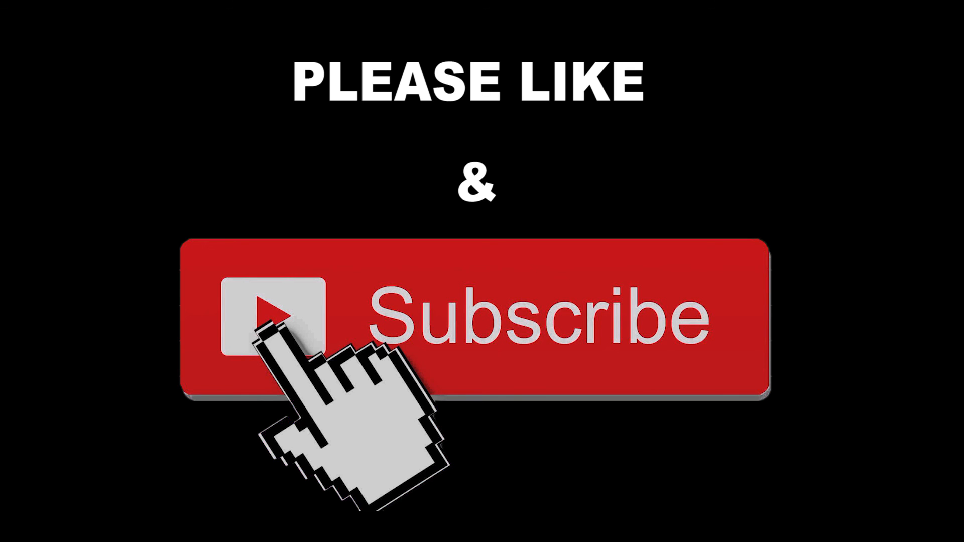